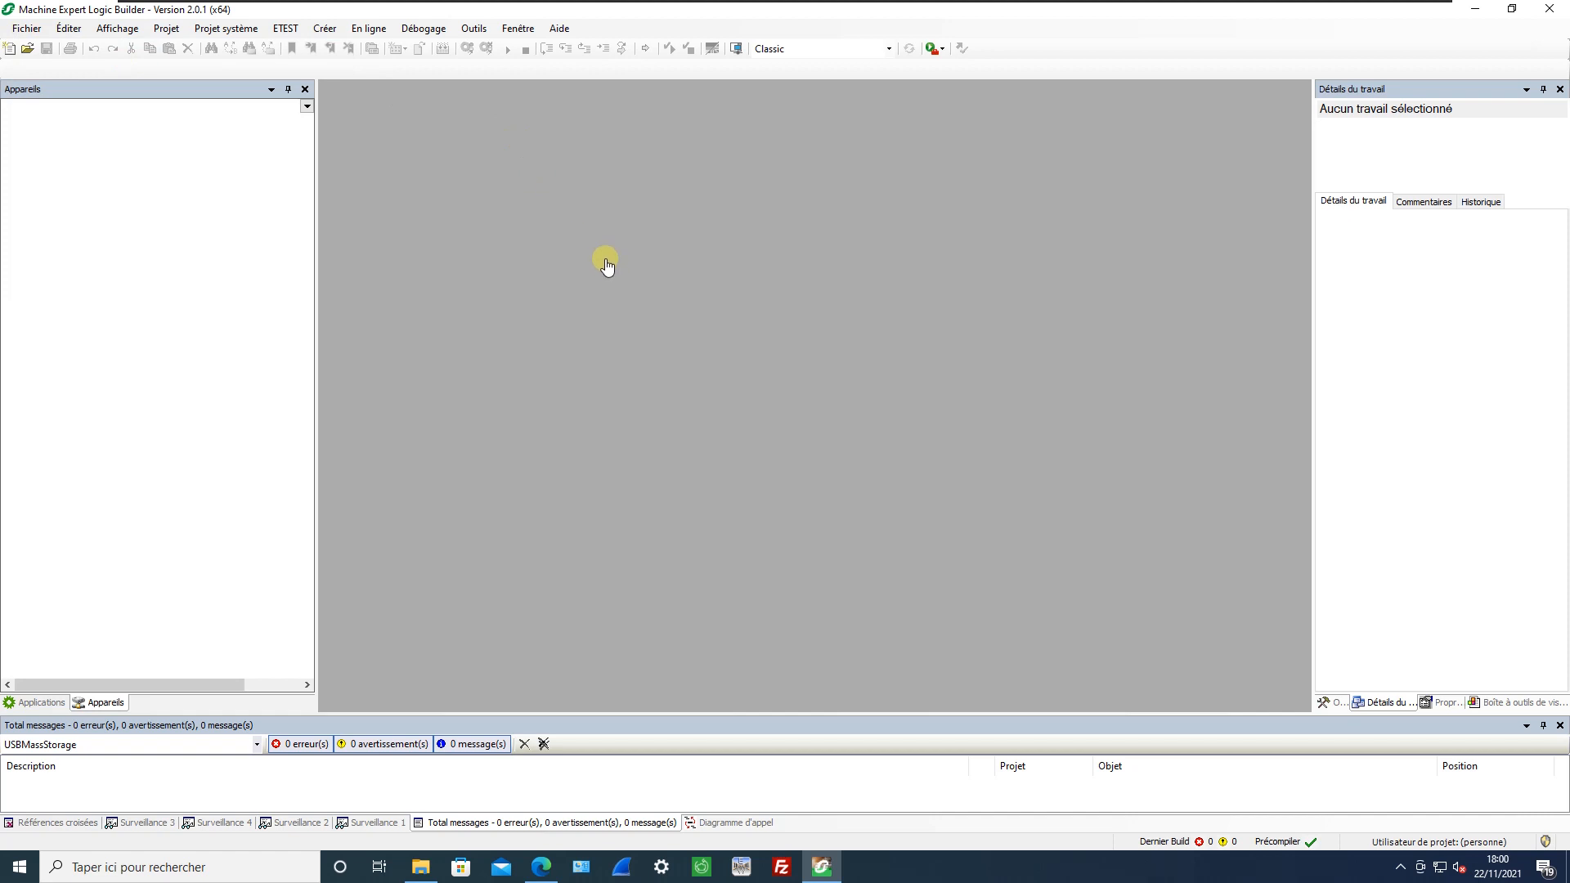
# Start a new default project with the TM262M35MESS8T controller.
pyautogui.hotkey('ctrl', 'n')
pyautogui.click(582, 353)
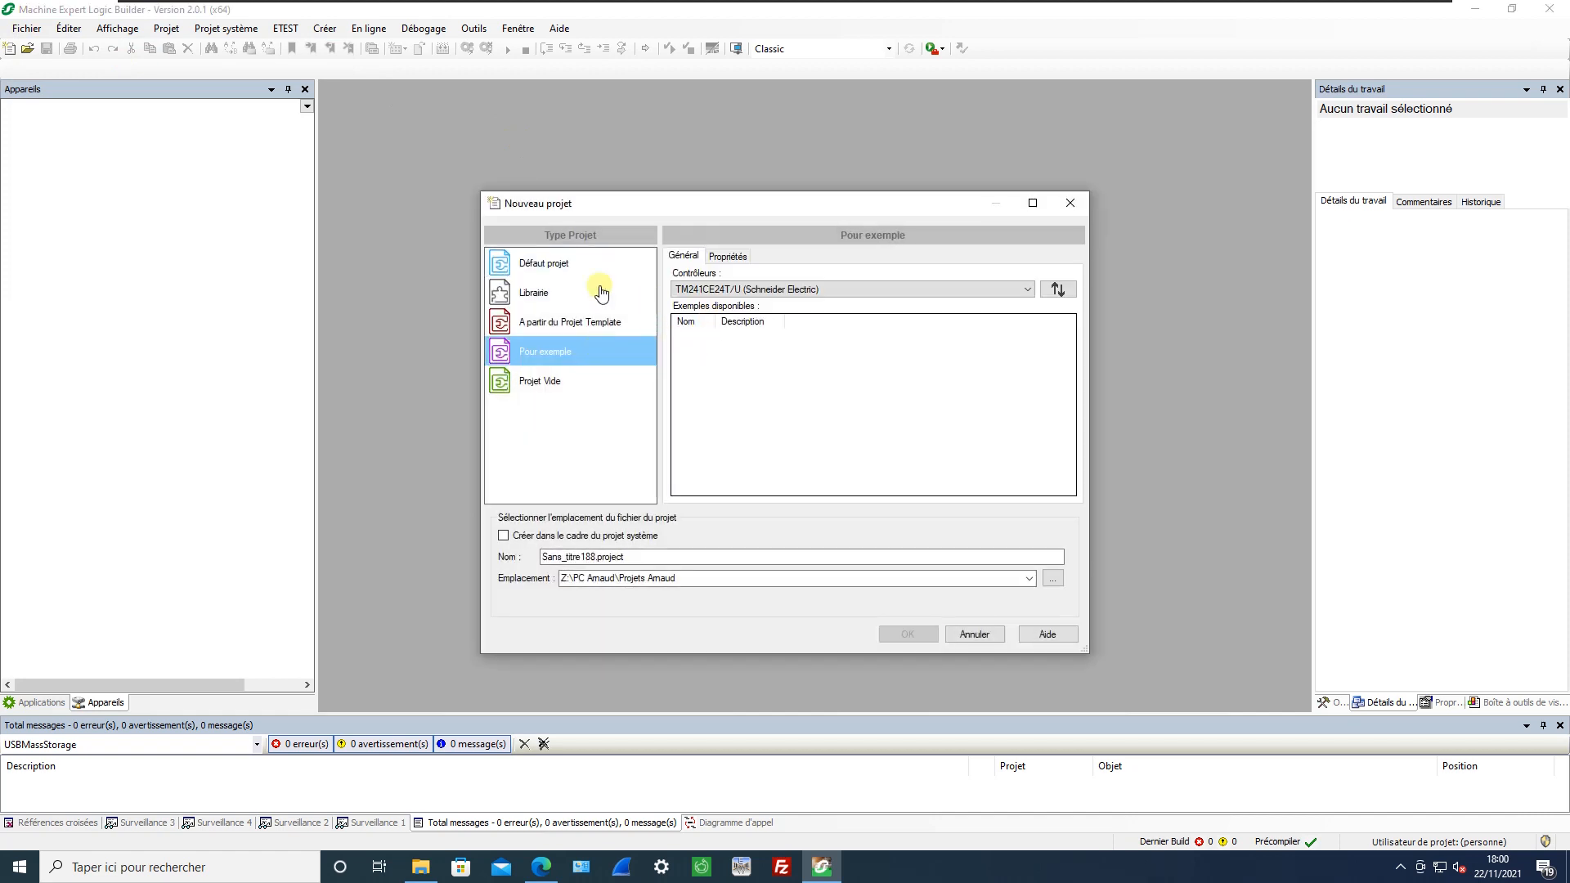
pyautogui.click(590, 263)
pyautogui.click(744, 292)
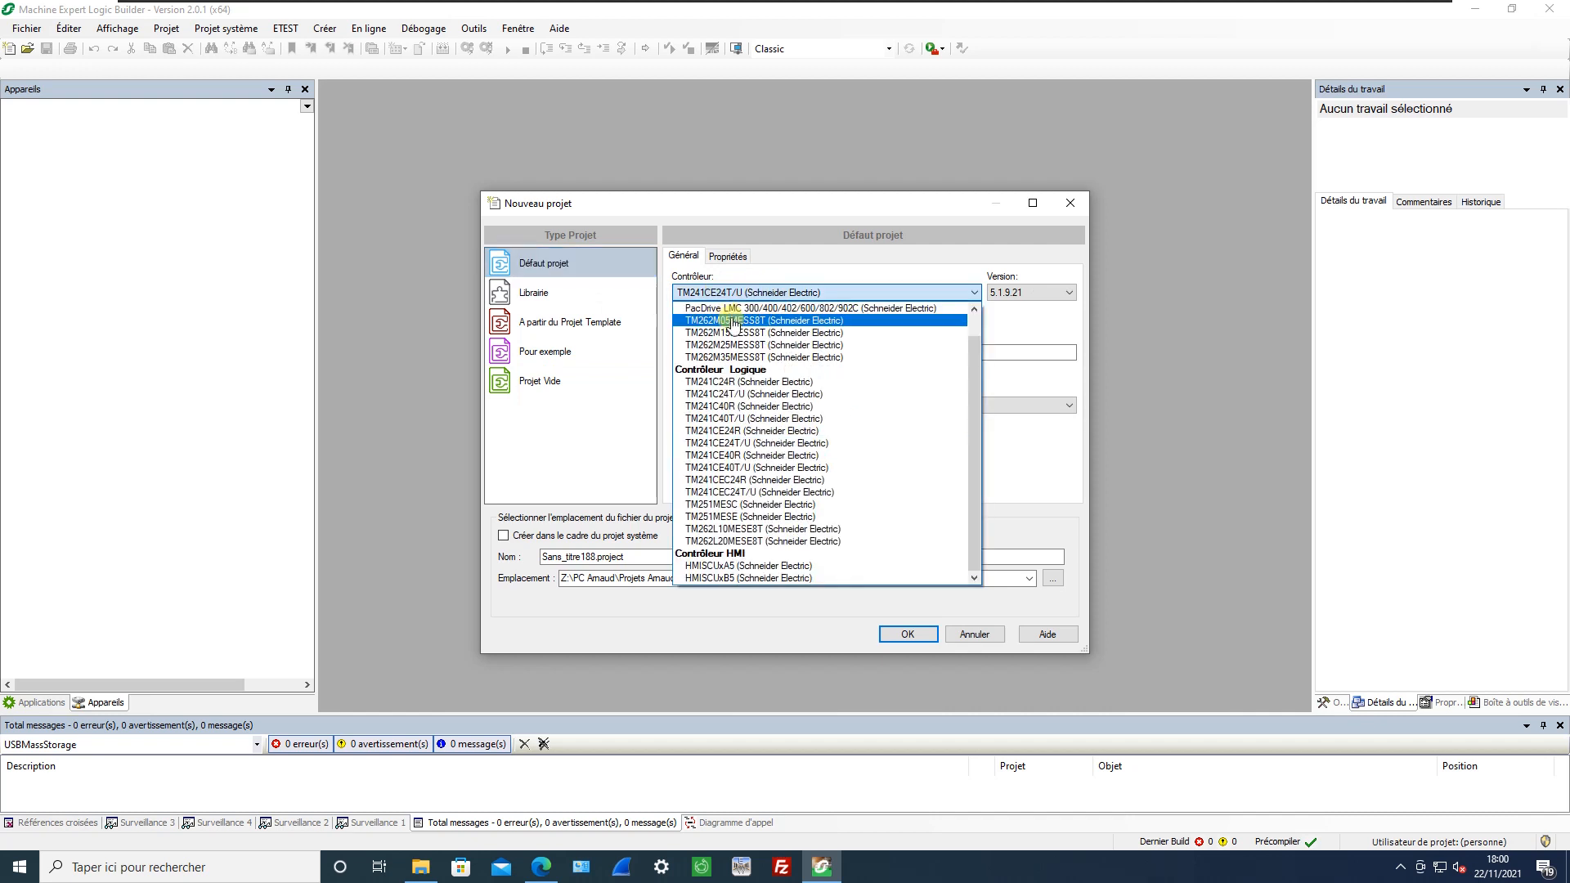
pyautogui.click(735, 357)
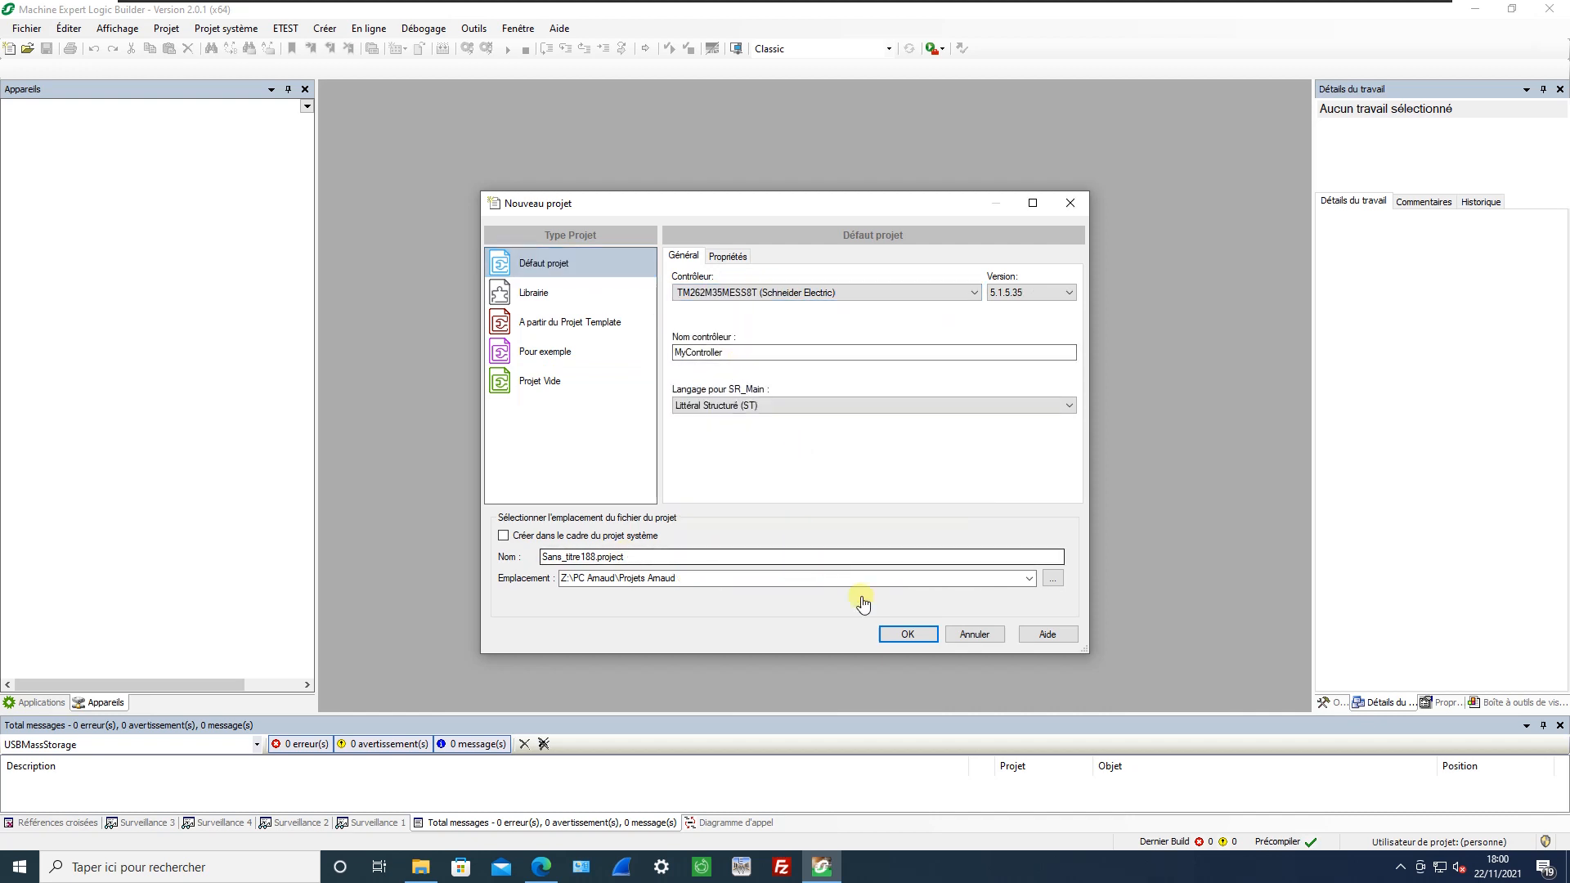
# Name the project file StockageDeMasse and create the project.
pyautogui.moveTo(595, 562); pyautogui.dragTo(492, 561)
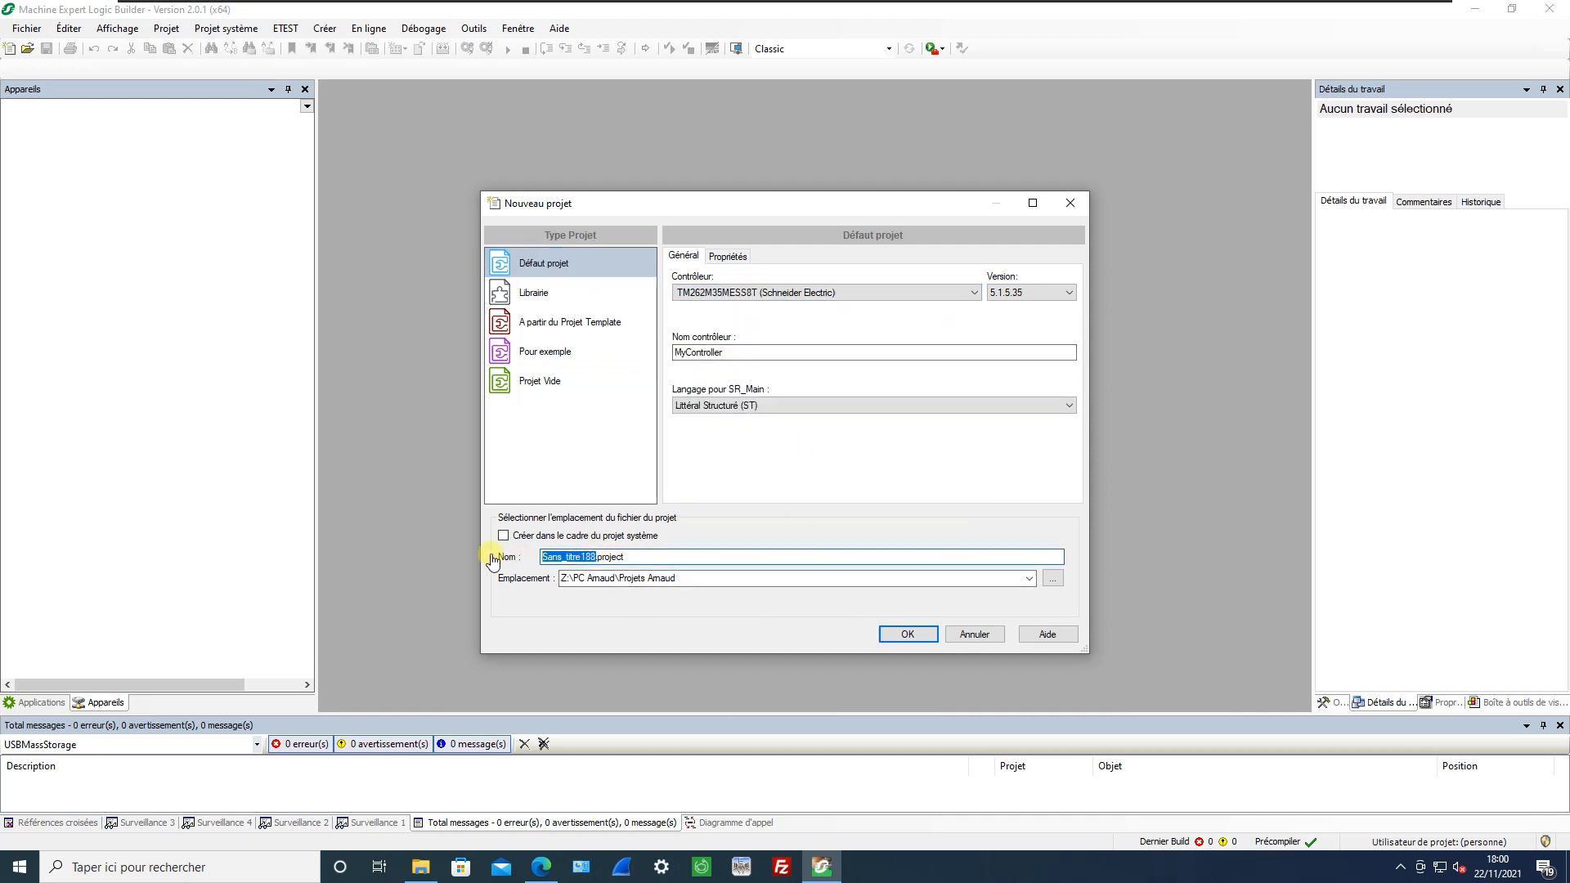
pyautogui.write('StockageDeMasse')
pyautogui.click(908, 635)
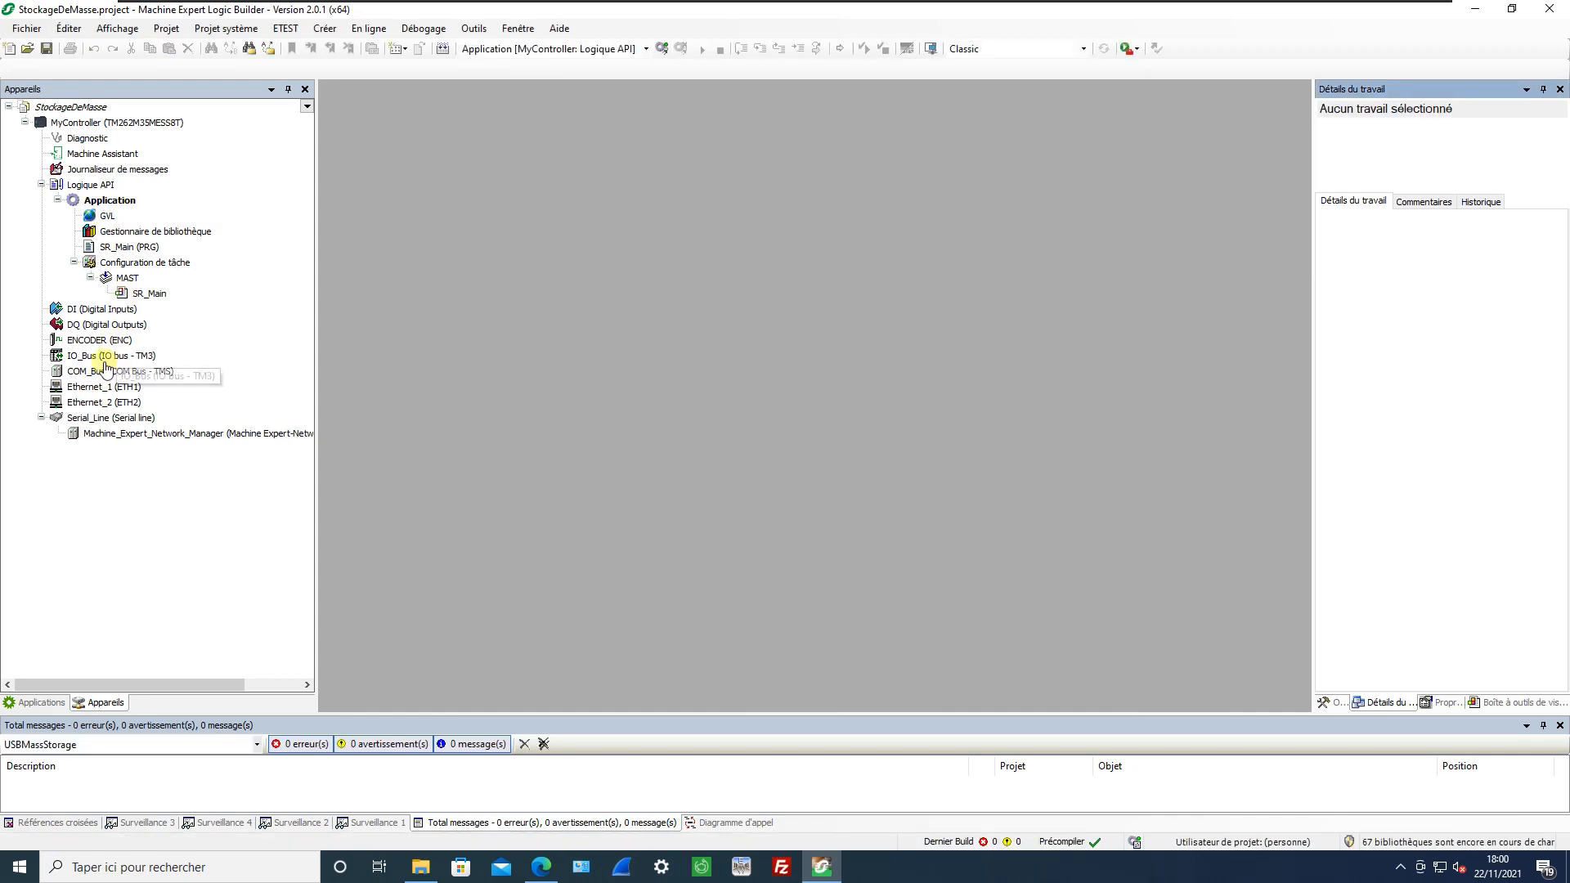
# Add a TMSES4 Ethernet communication module to COM_Bus in the device tree.
pyautogui.click(96, 374)
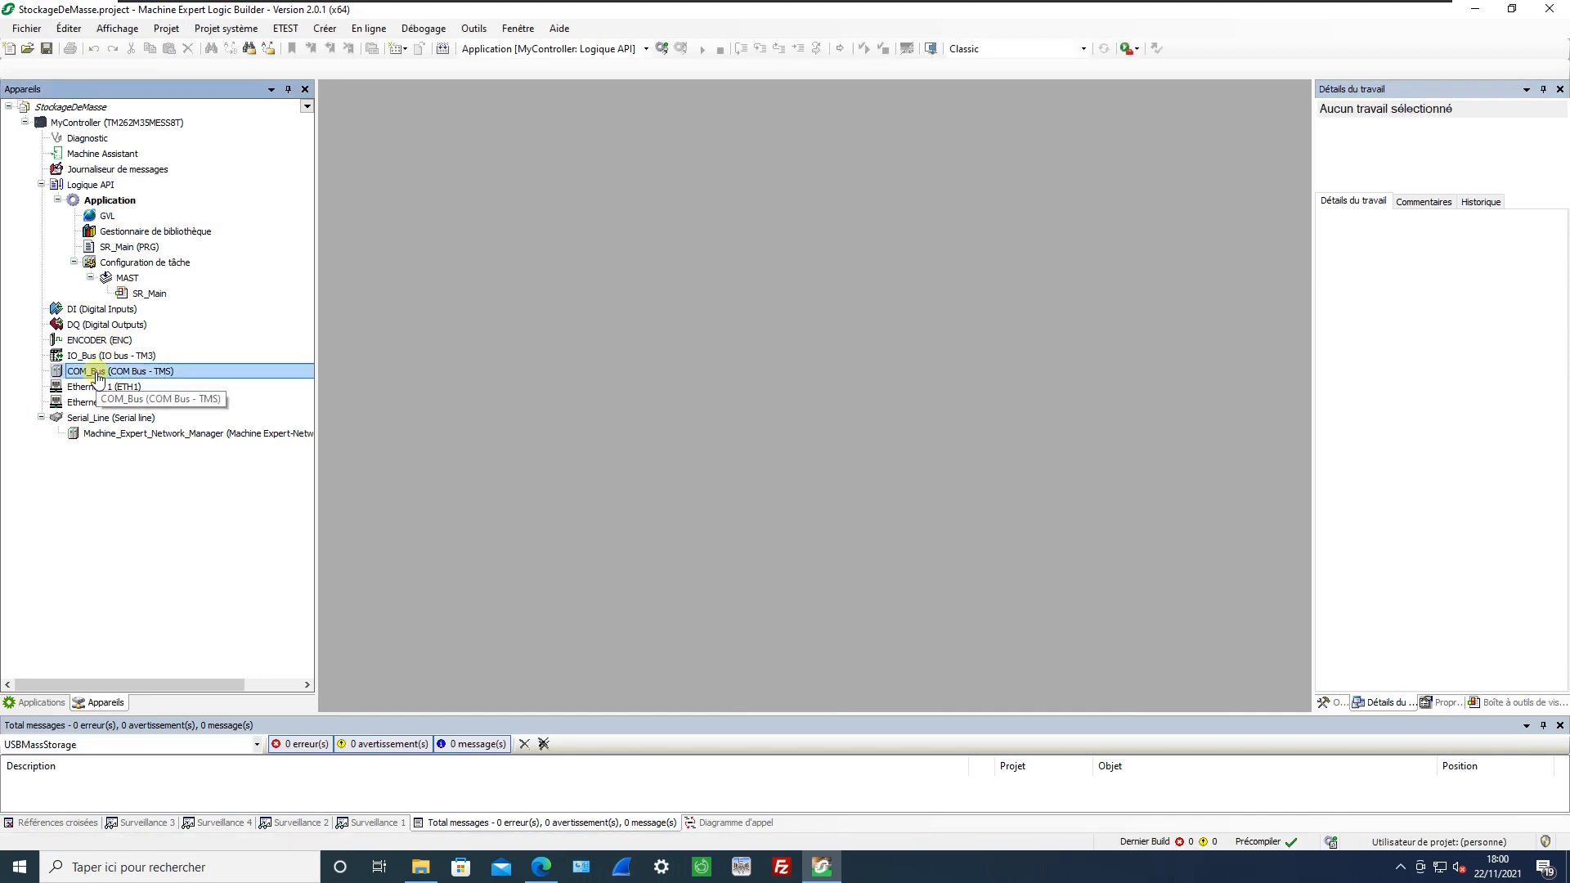
pyautogui.rightClick(96, 375)
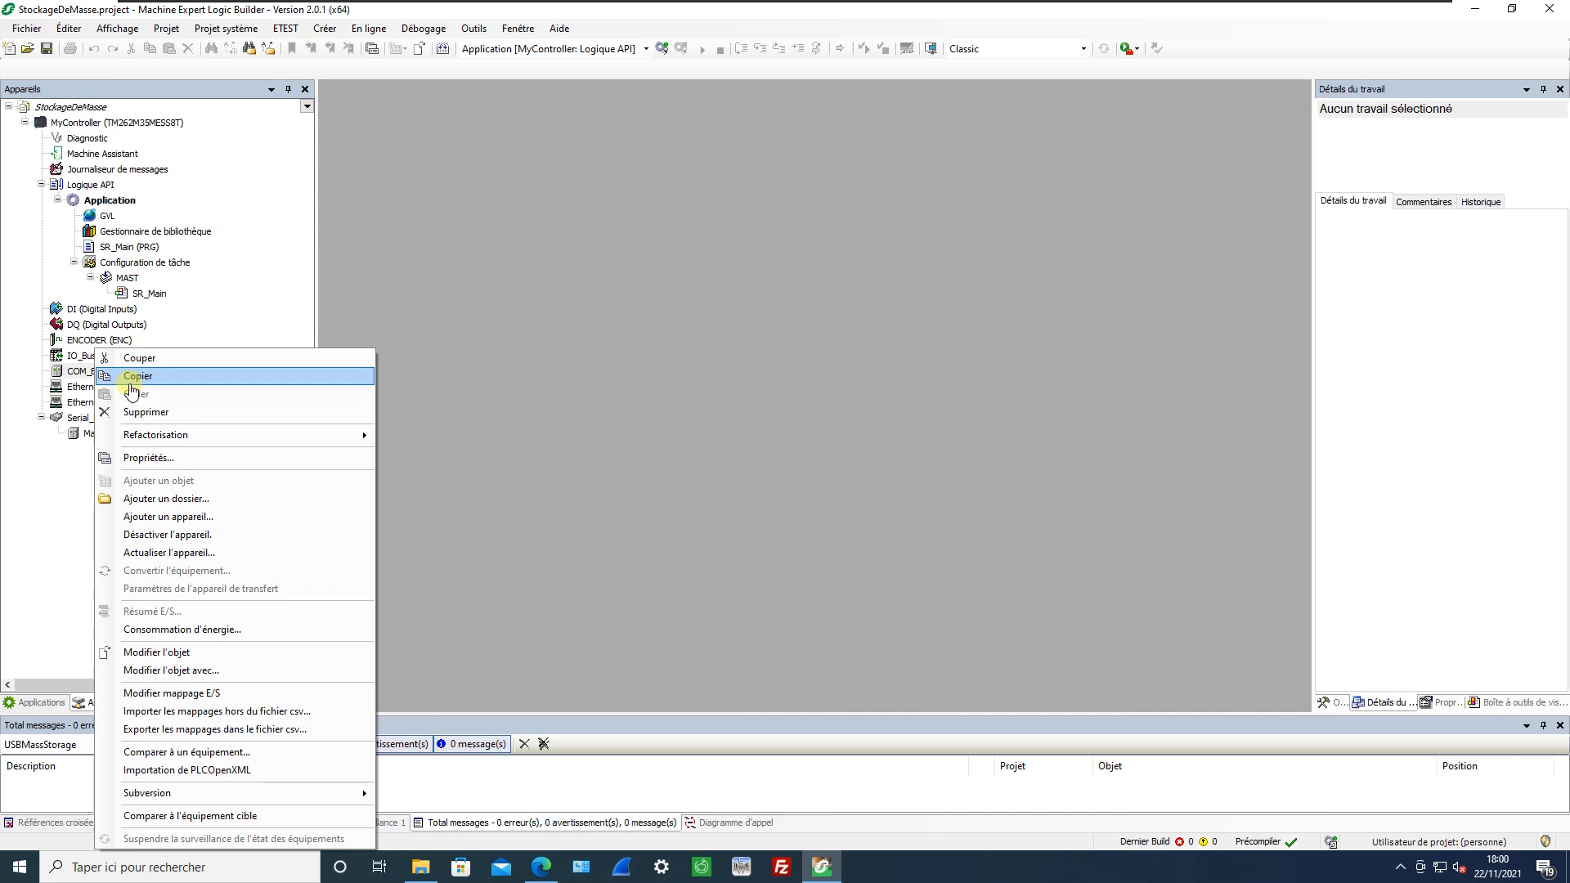
pyautogui.click(172, 517)
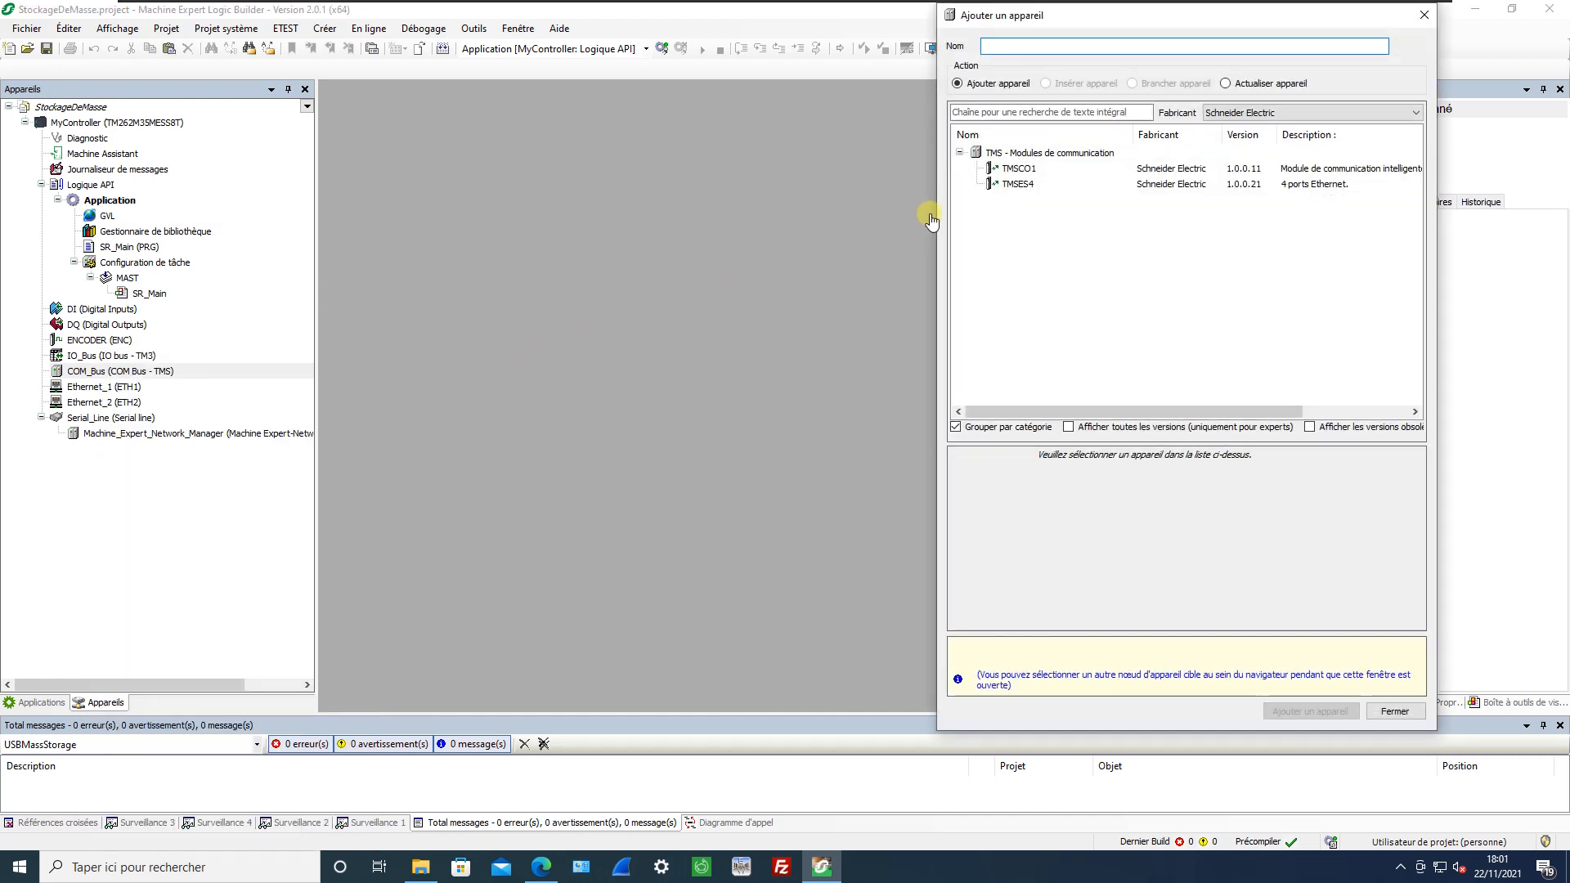
pyautogui.click(1016, 184)
pyautogui.click(1310, 711)
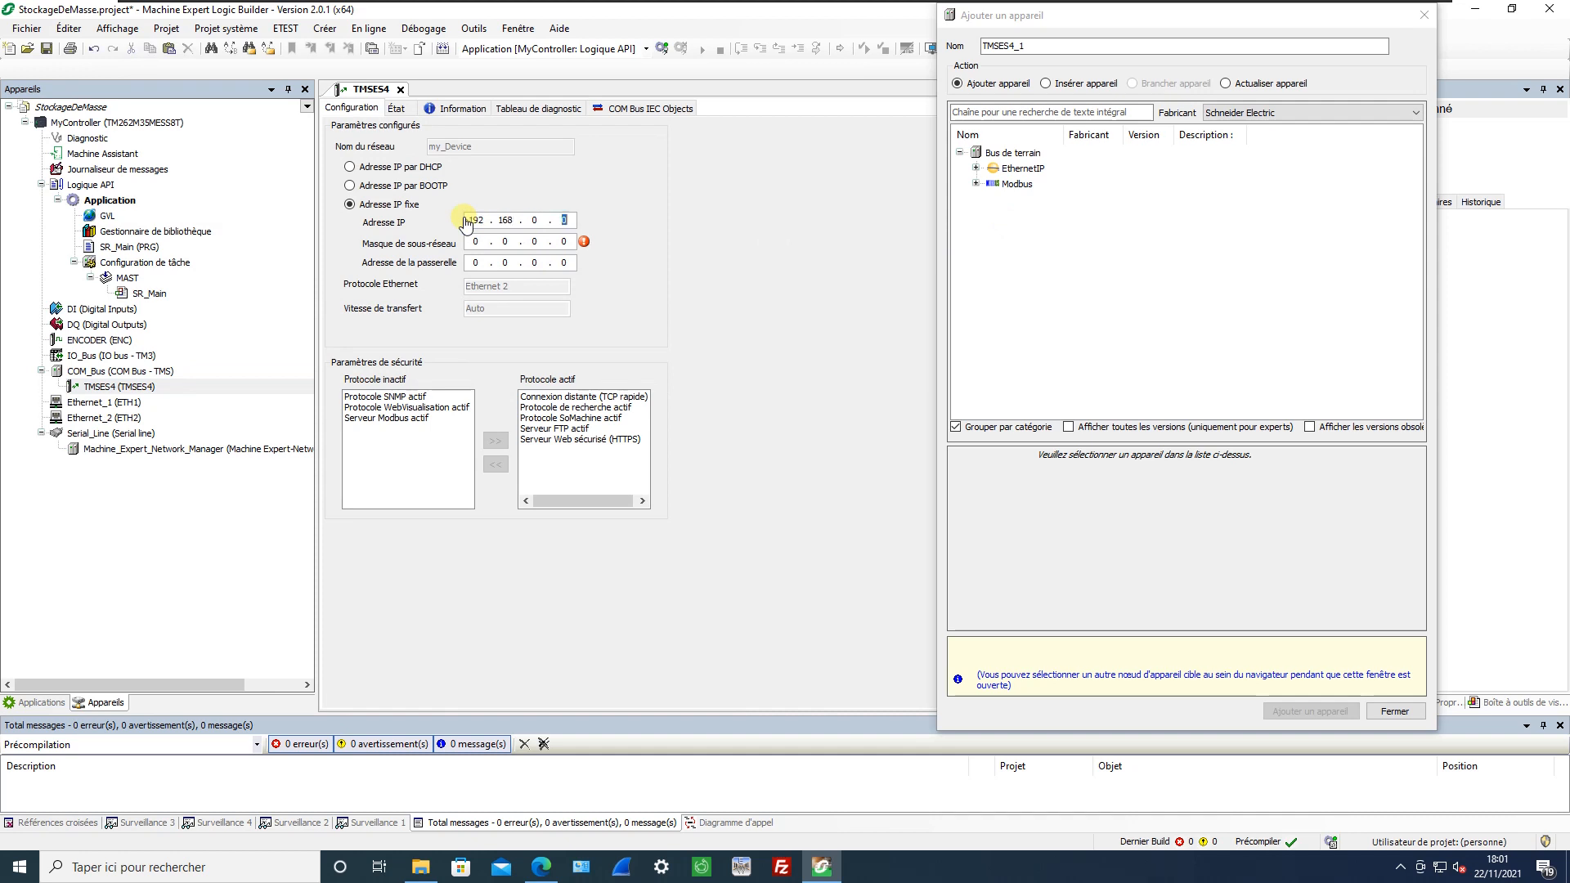
# Set the TMSES4's fixed IP address to 192.168.0.62 with subnet mask 255.255.255.0, and close the device-adding dialog.
pyautogui.write('62')
pyautogui.press('Tab')
pyautogui.write('25')
pyautogui.click(1423, 16)
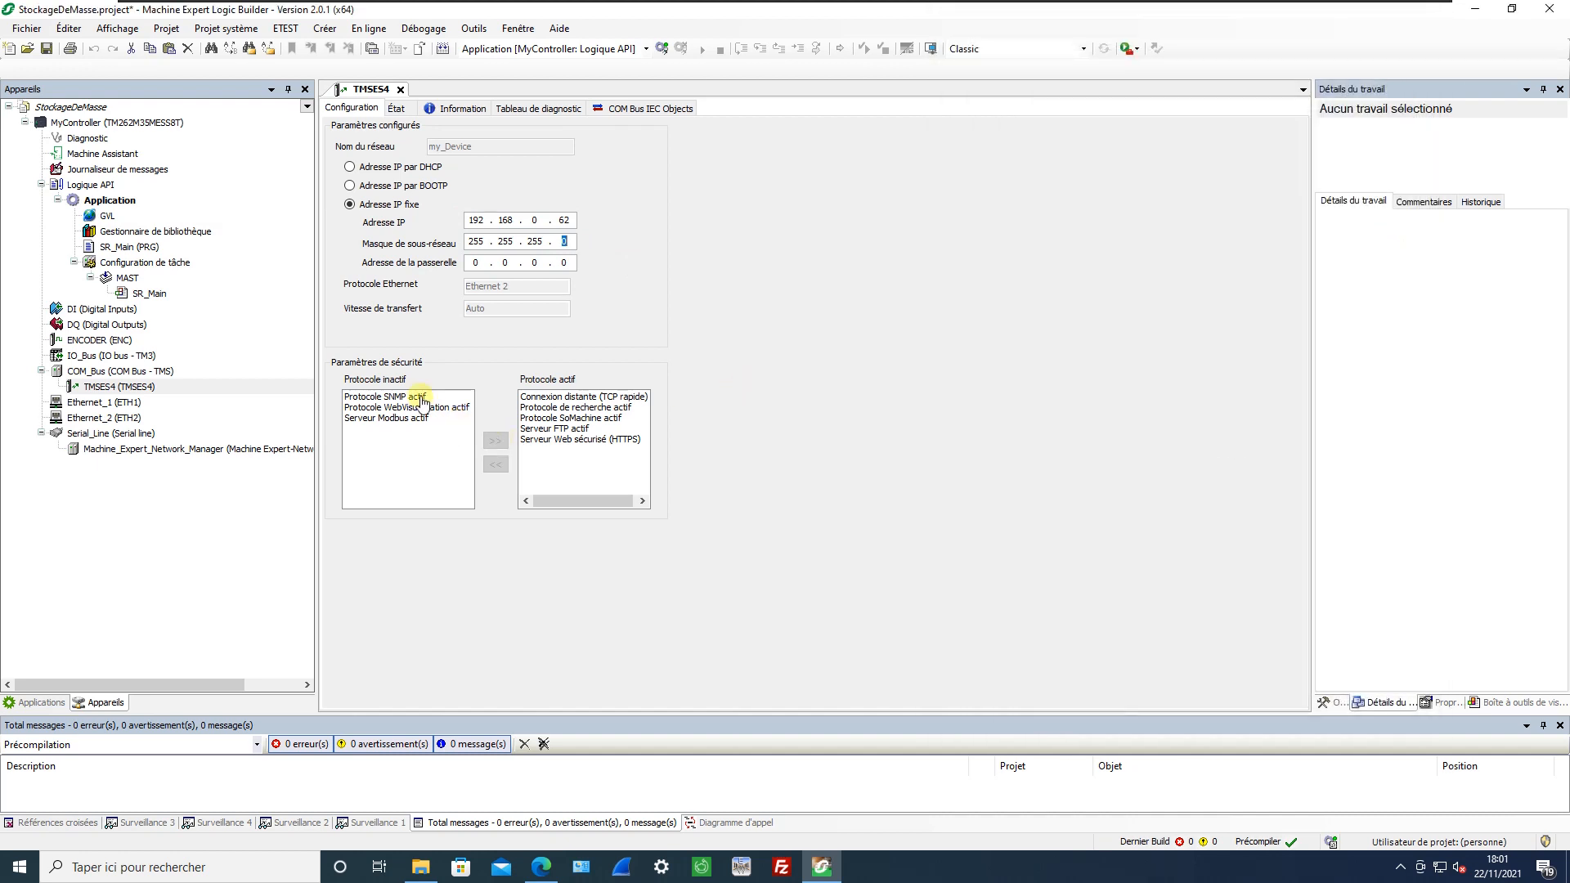
# Activate the inactive SNMP, WebVisualisation and Modbus server protocols on the TMSES4 and close its configuration.
pyautogui.click(417, 397)
pyautogui.keyDown('shift'); pyautogui.click(421, 419); pyautogui.keyUp('shift')
pyautogui.click(495, 441)
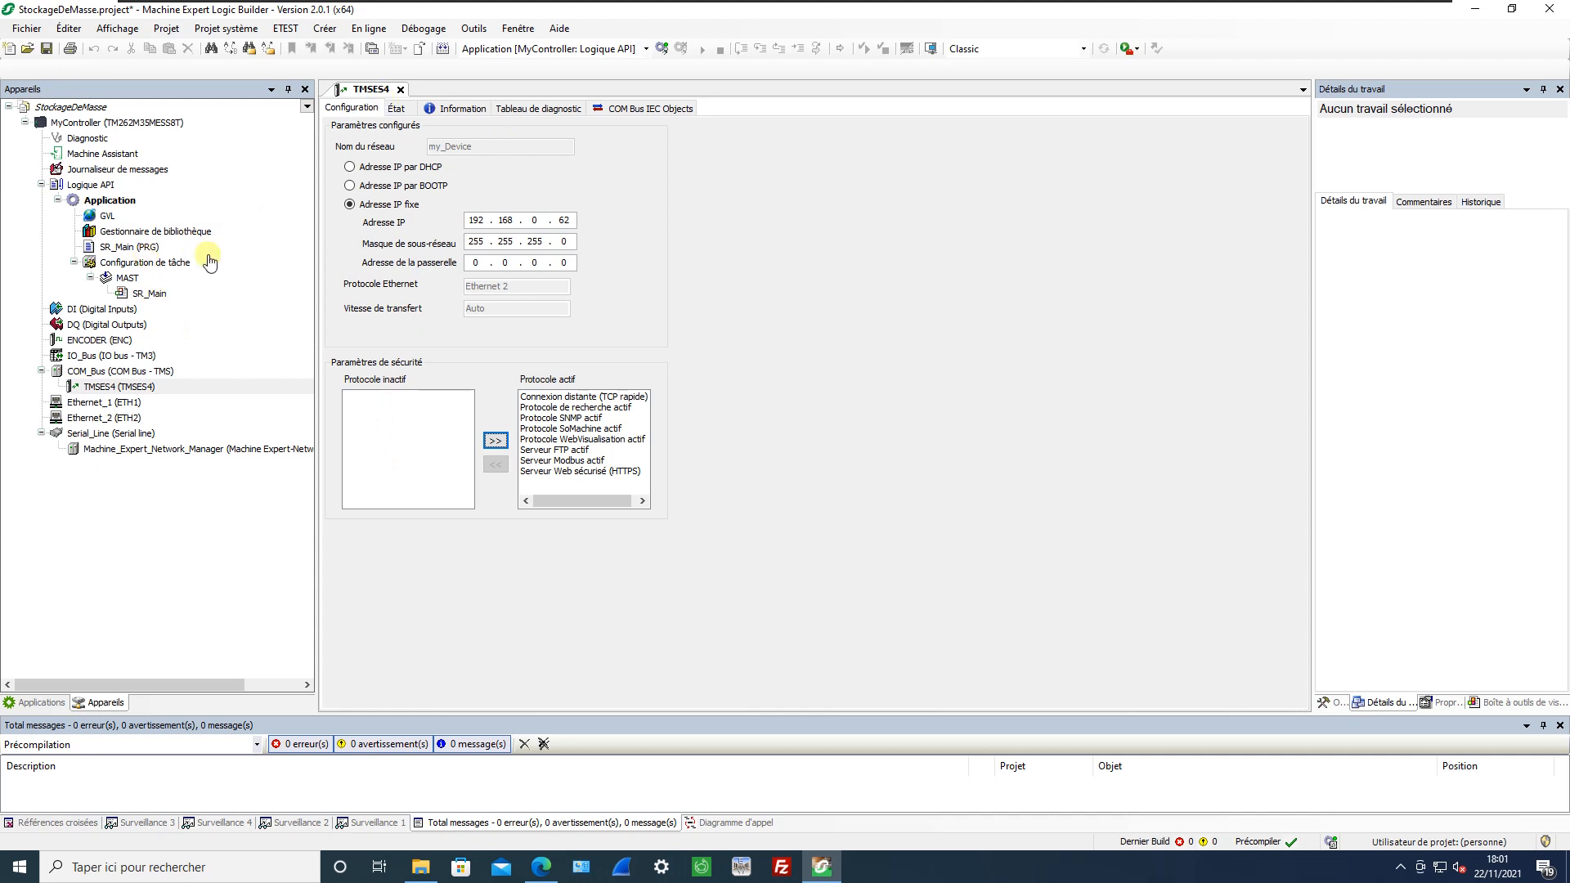
pyautogui.click(395, 84)
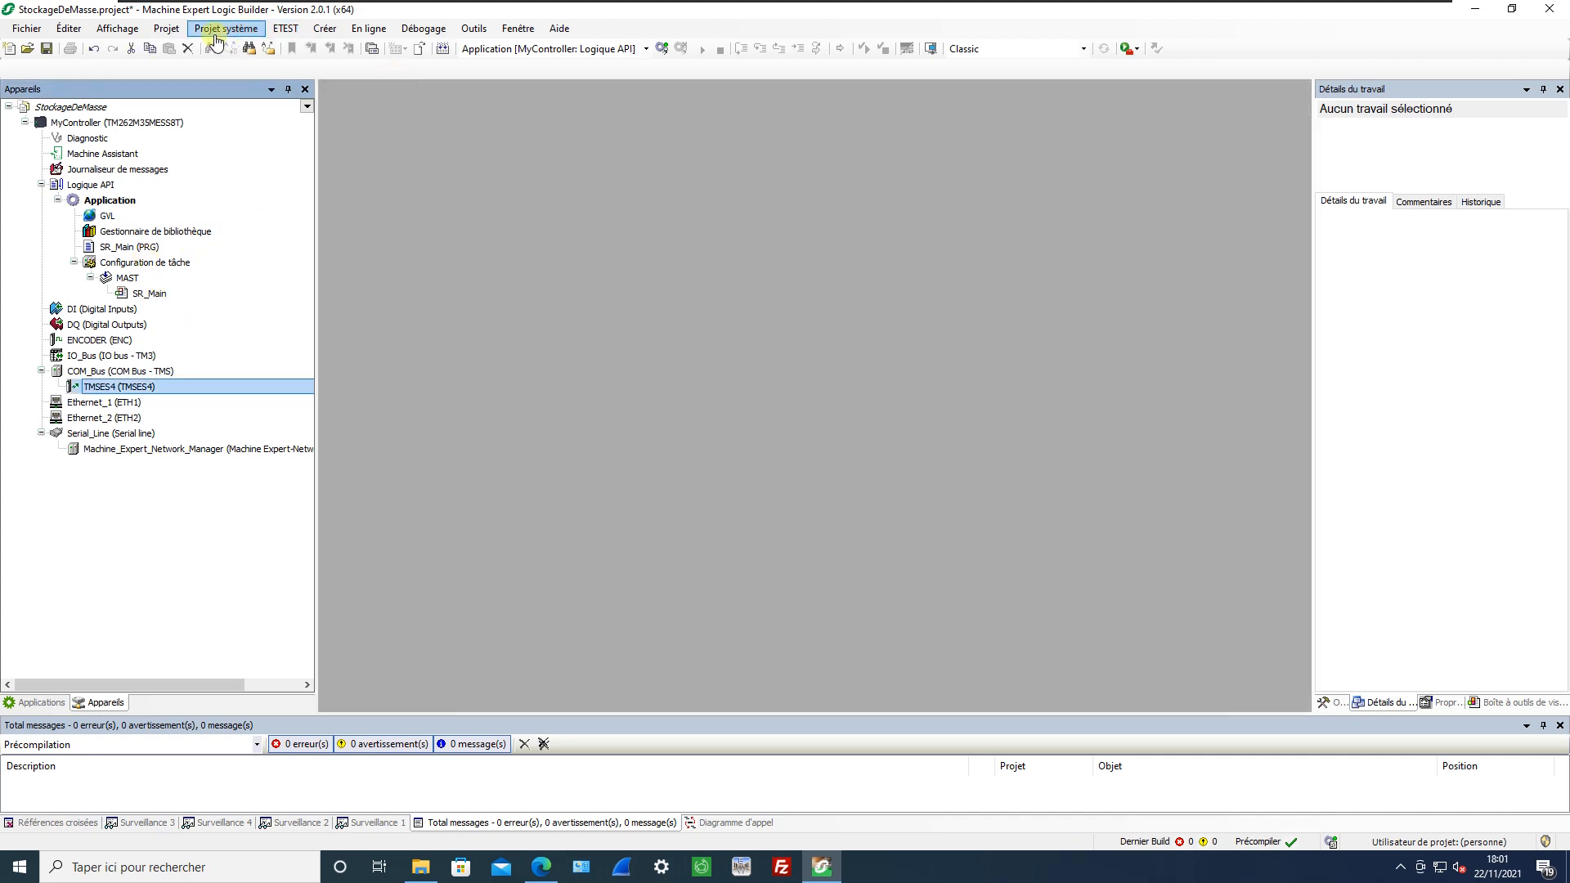
# Open the USB or SD card mass storage editor and insert the Download App macro, saving the boot project reference context.
pyautogui.click(168, 30)
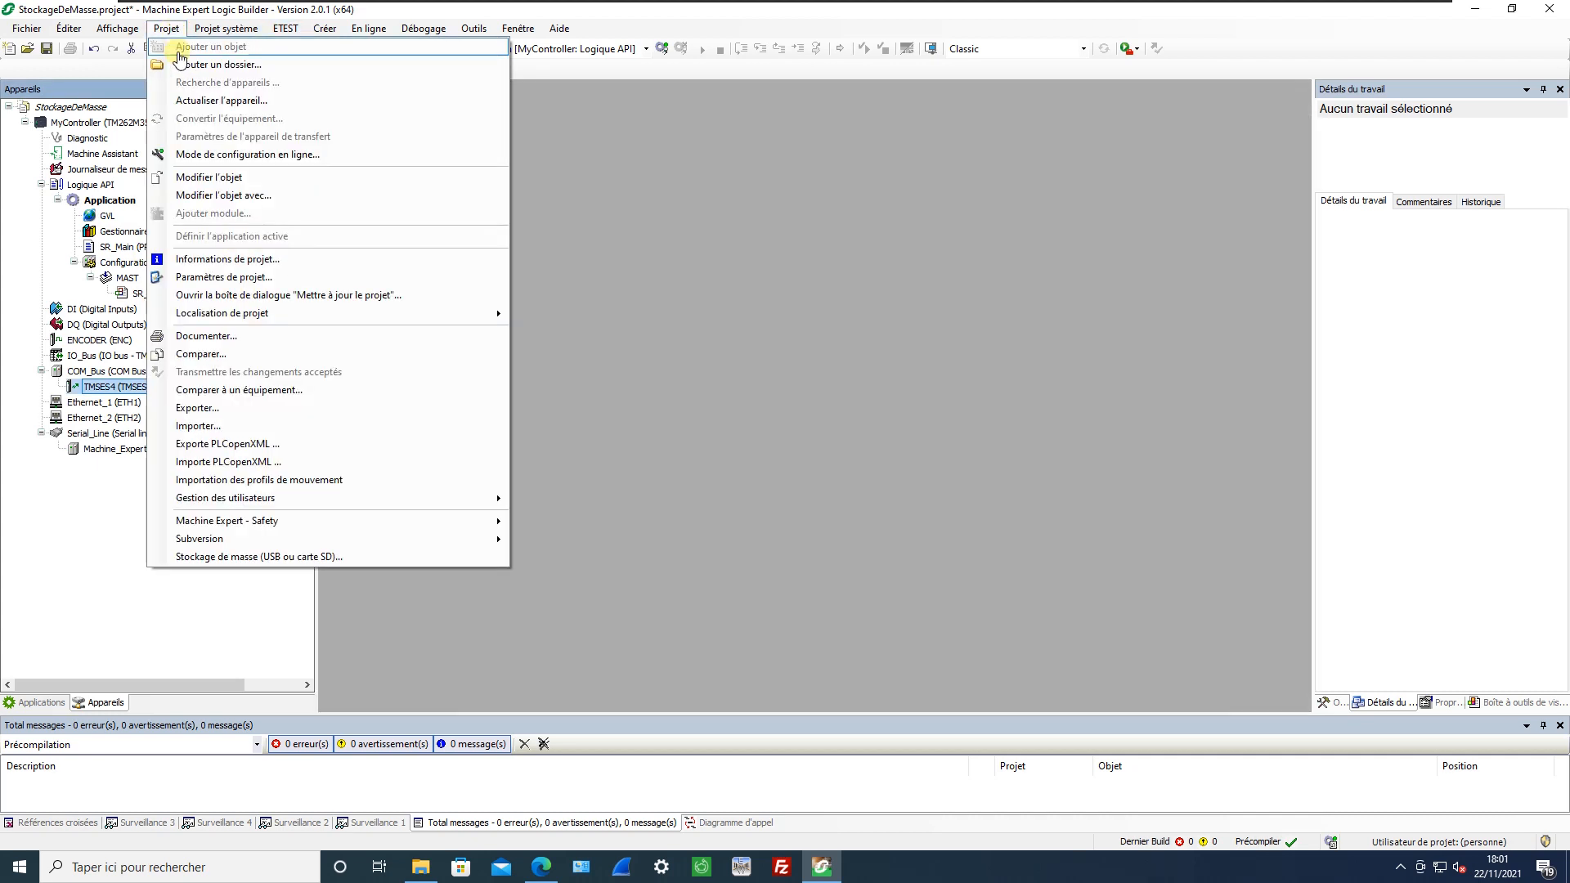
pyautogui.click(328, 558)
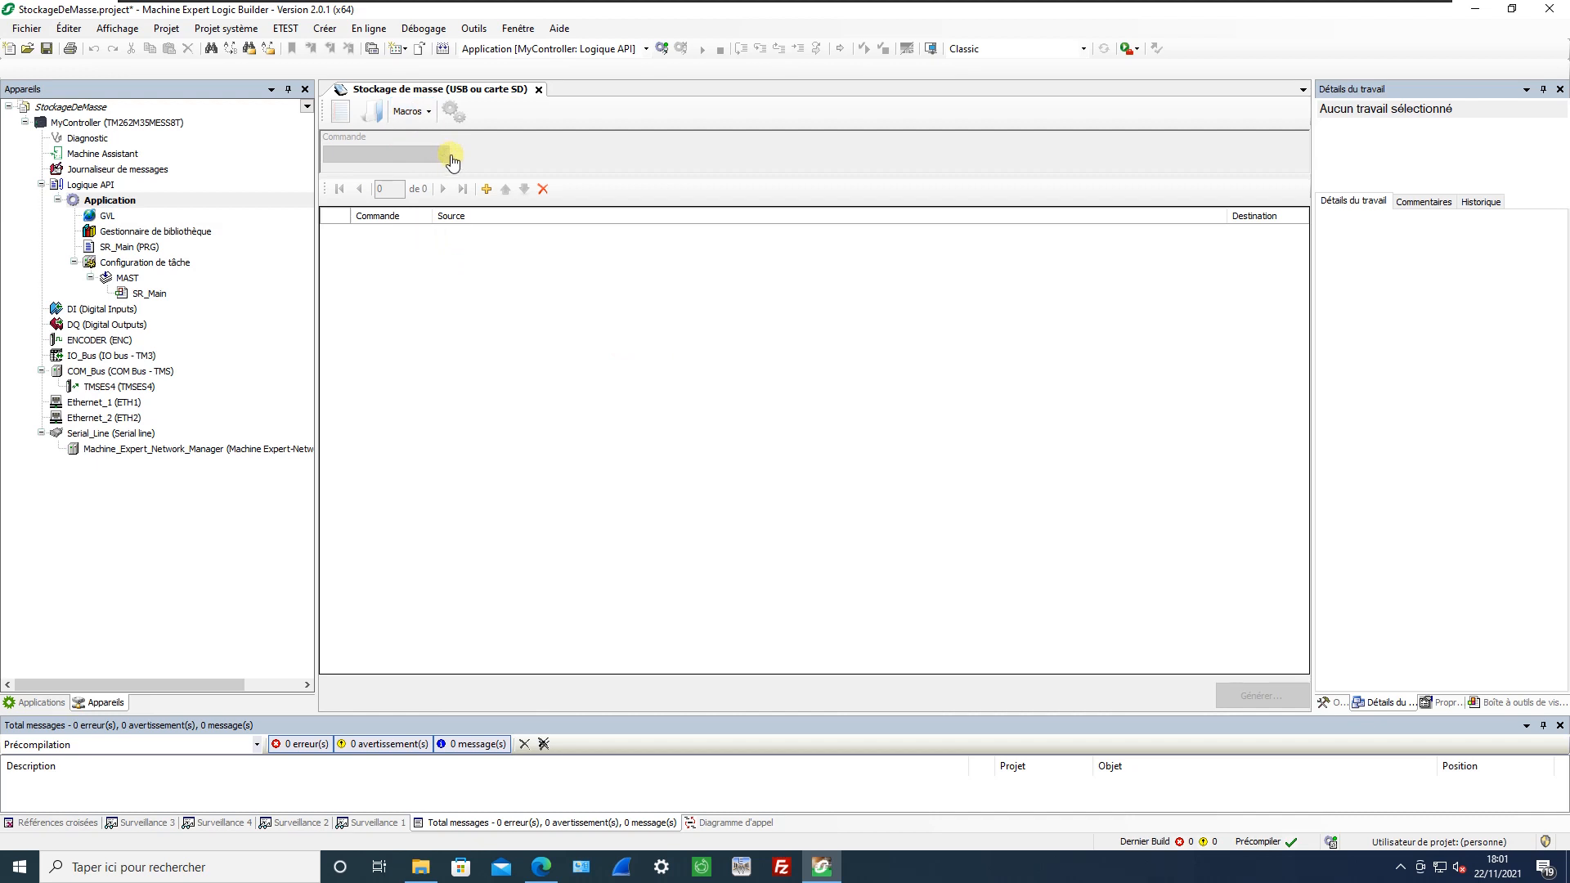
pyautogui.click(419, 123)
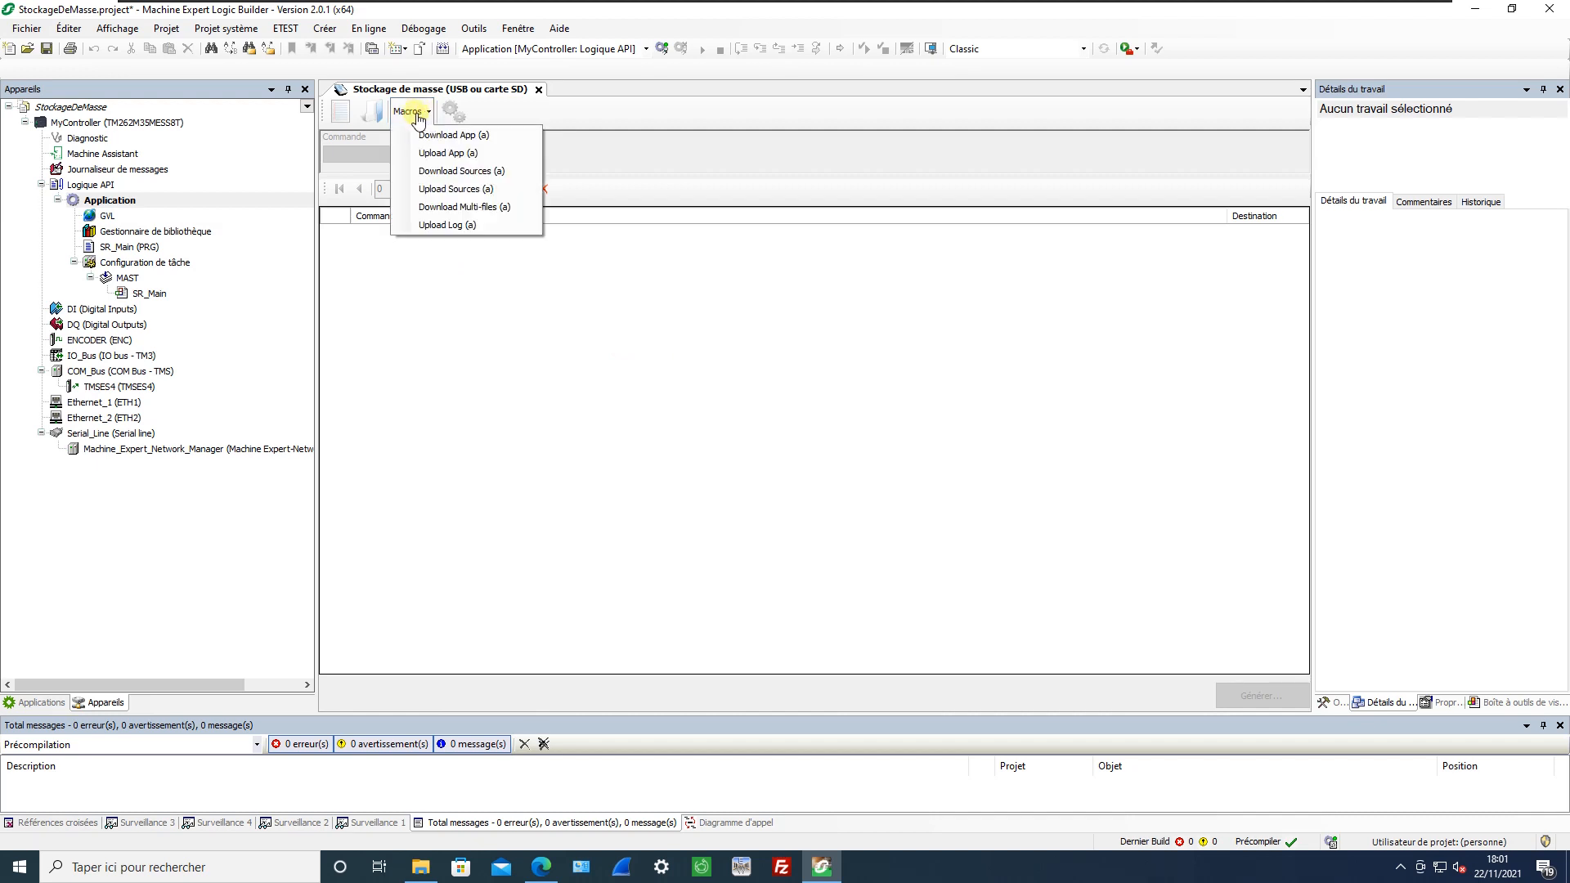
pyautogui.click(446, 134)
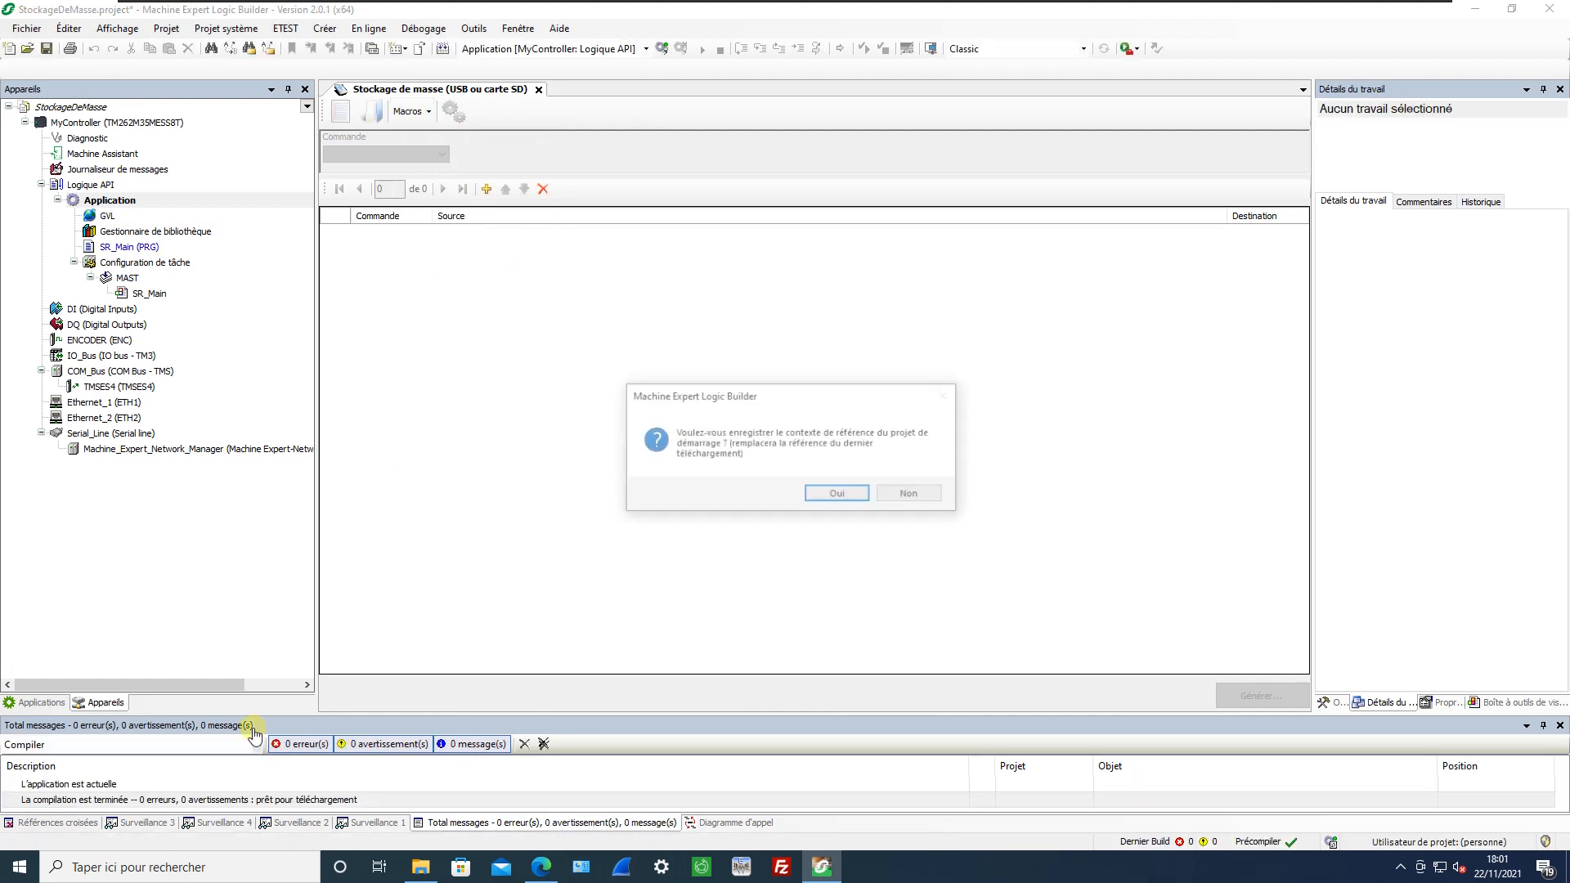
pyautogui.click(840, 494)
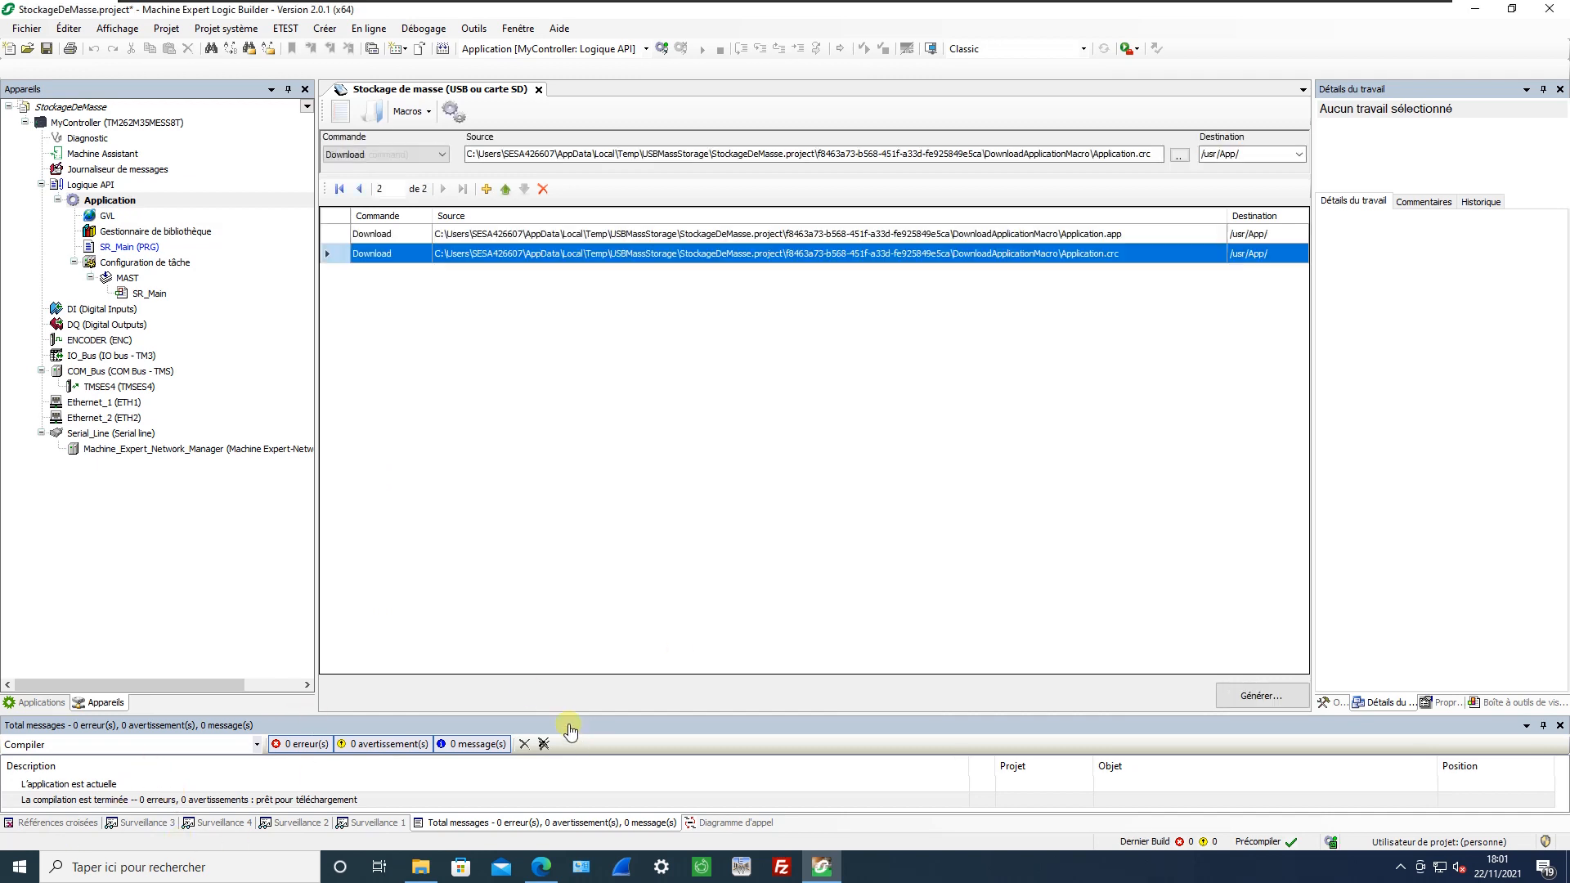
# Enlarge the messages area and view the destination folder choice for generating the mass storage files, cancelling without generating.
pyautogui.moveTo(561, 713); pyautogui.dragTo(426, 591)
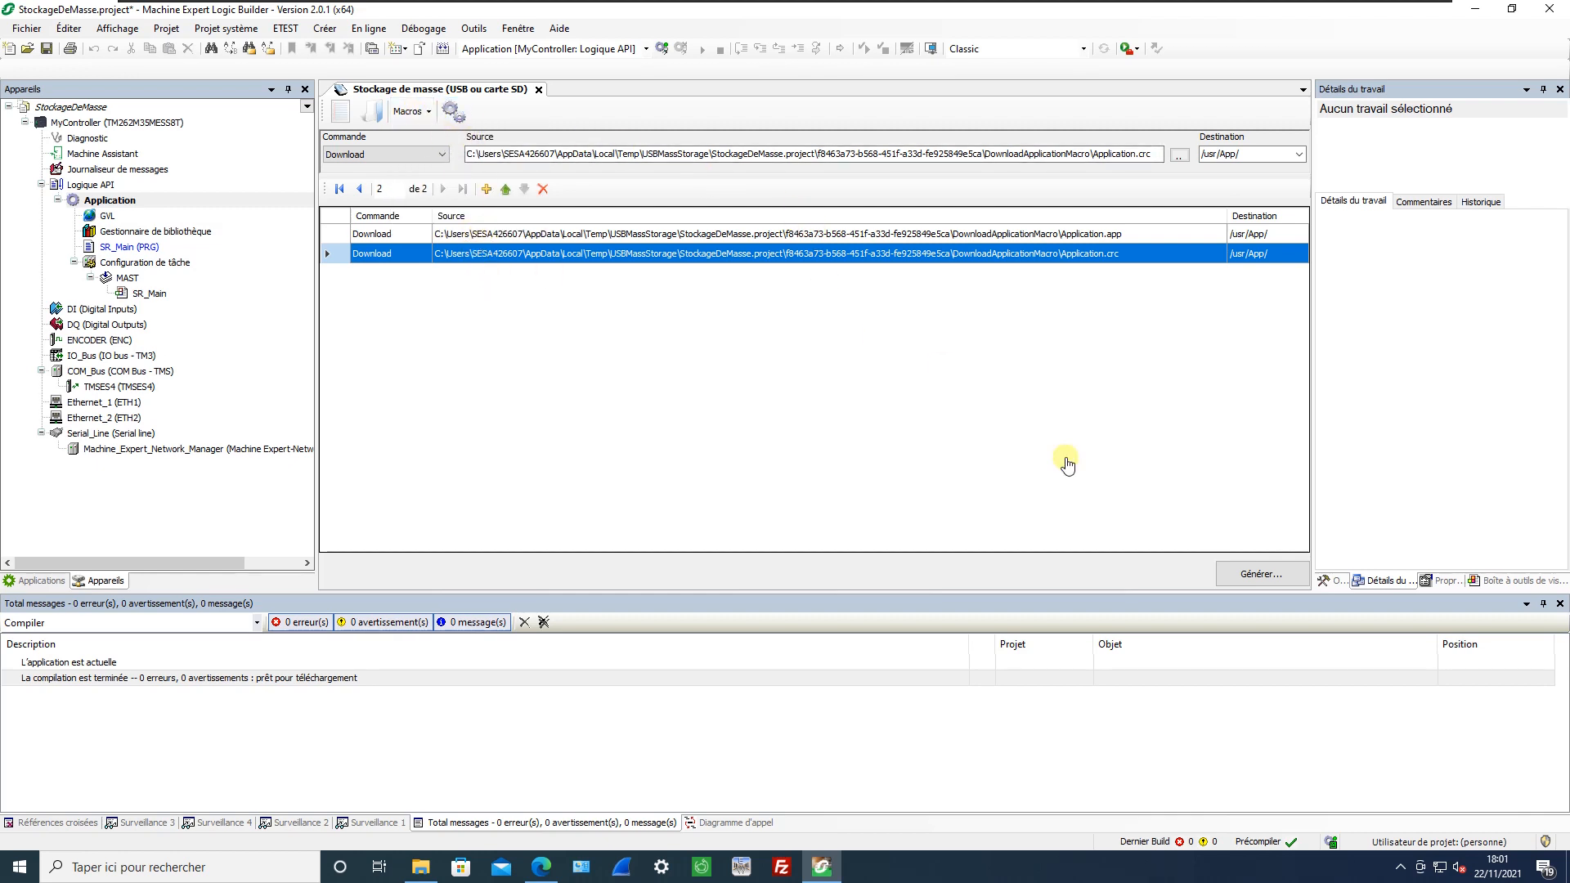
pyautogui.click(1240, 577)
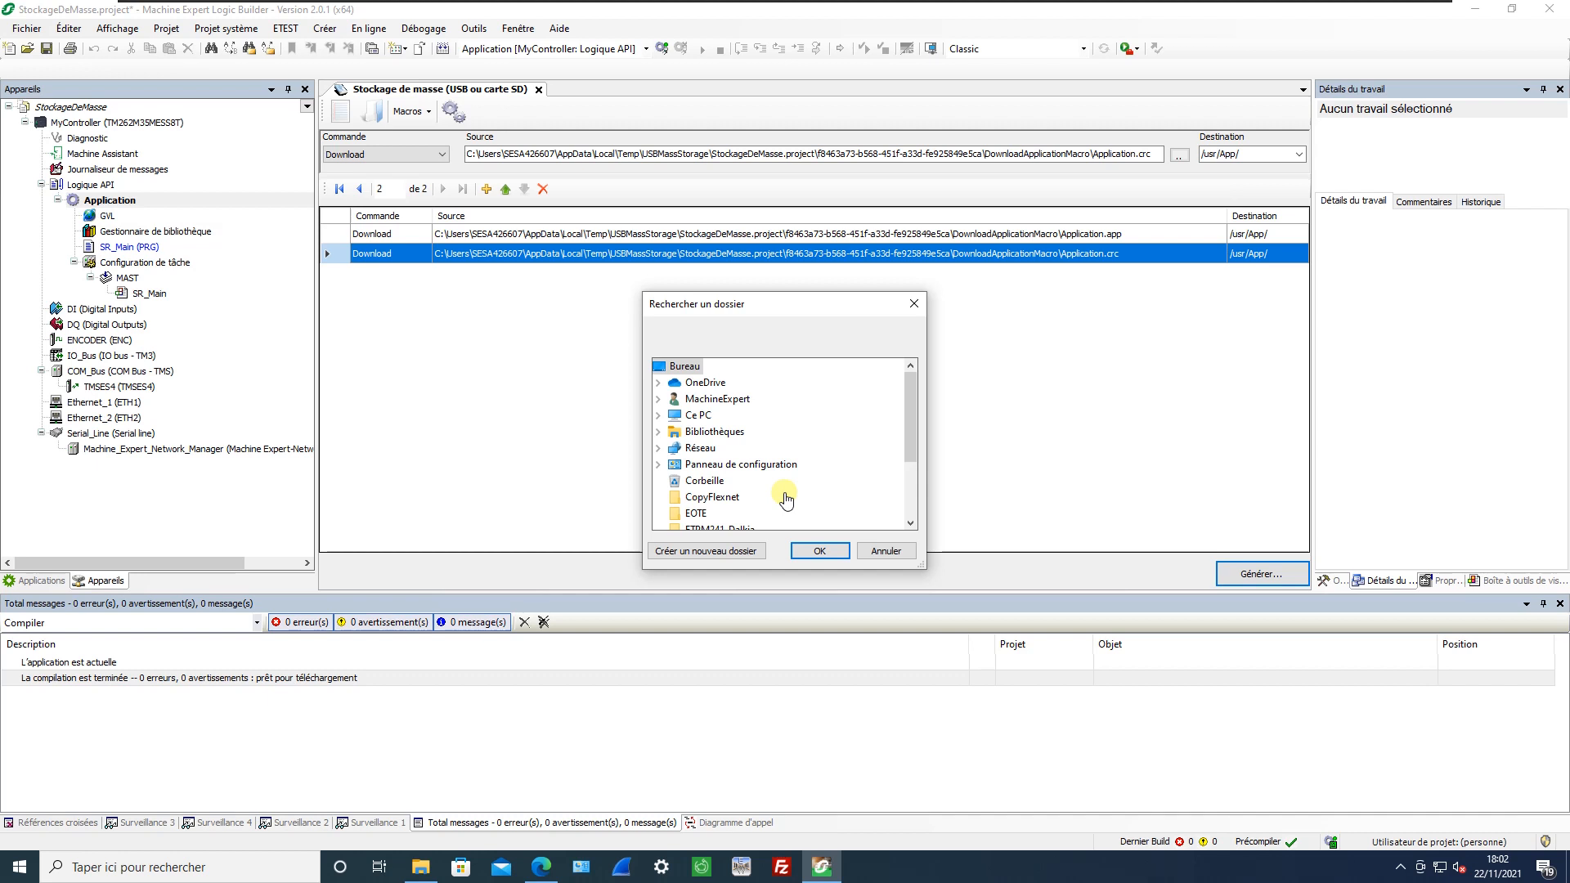
pyautogui.click(887, 551)
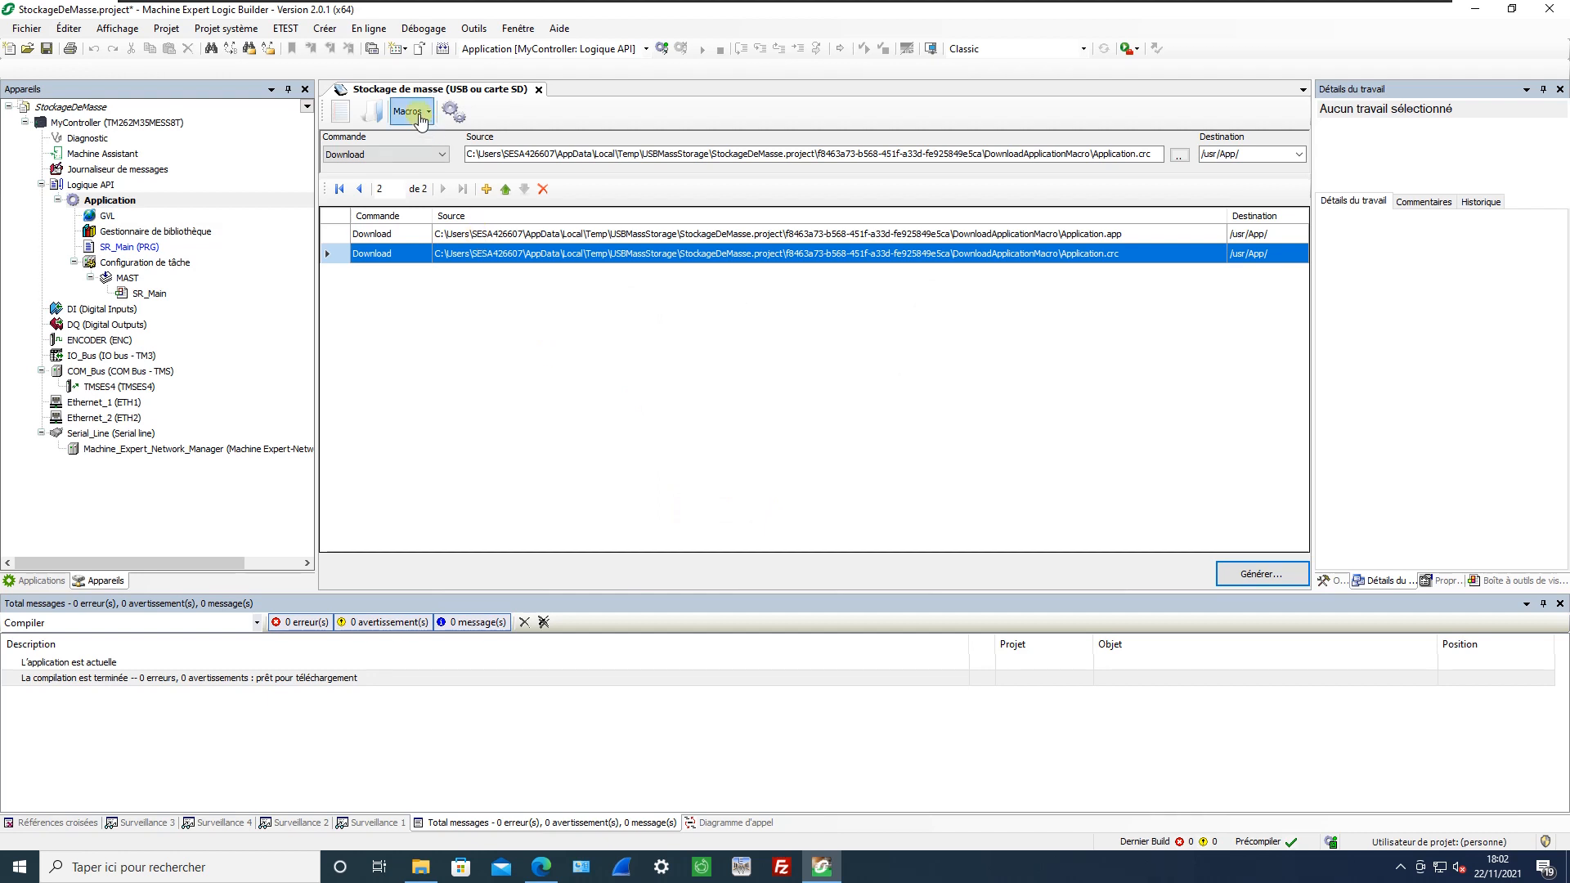
# Replace both application download commands with the commands of the Upload App macro.
pyautogui.click(543, 189)
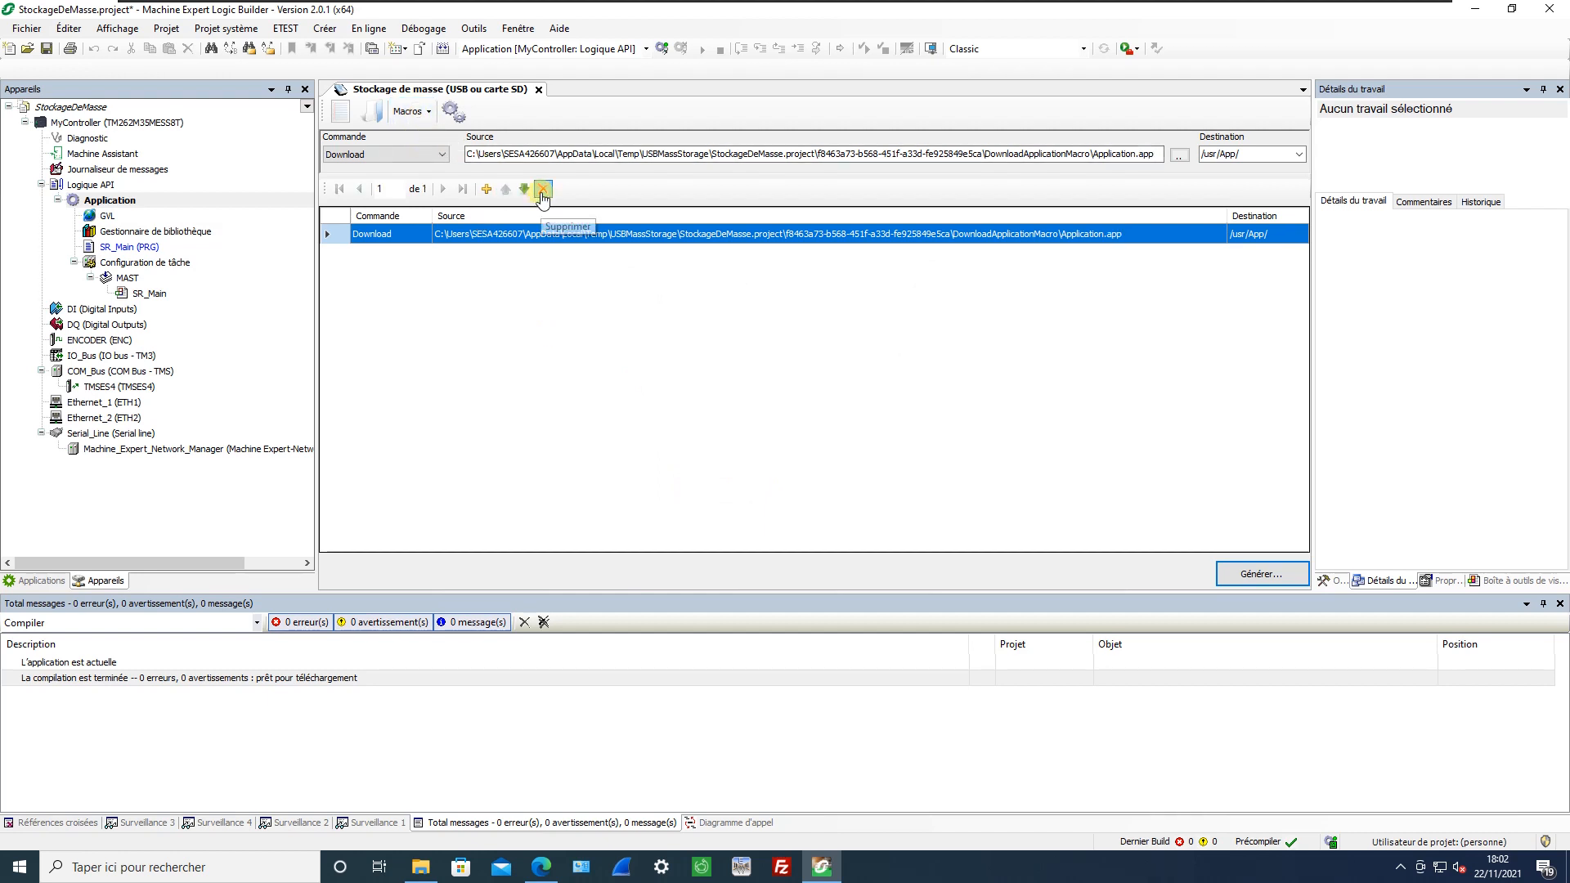
pyautogui.click(543, 189)
pyautogui.click(411, 112)
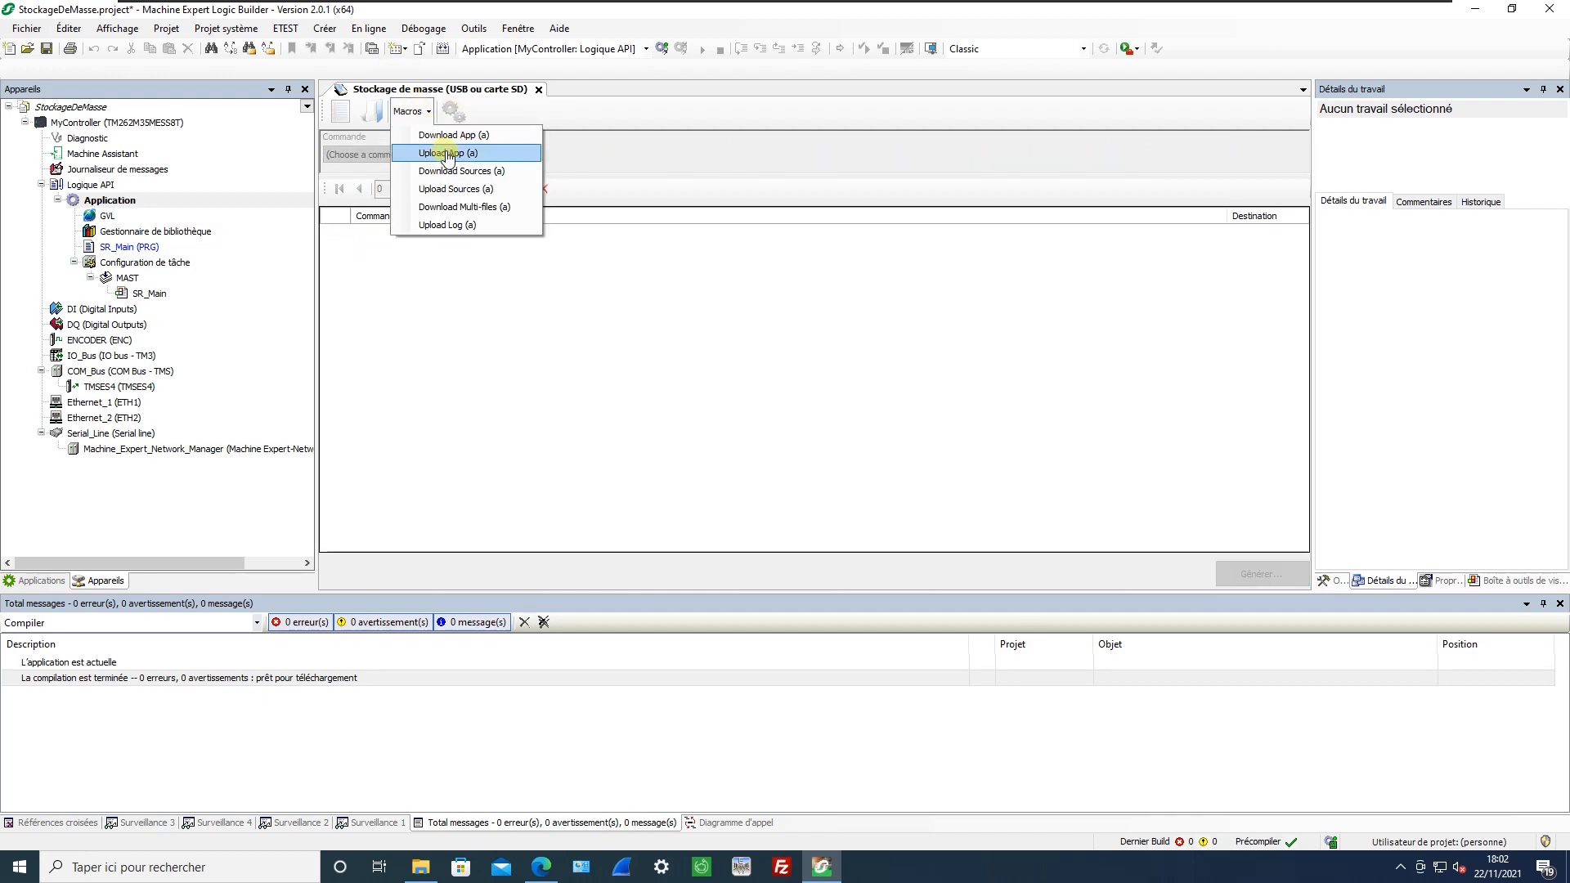
pyautogui.click(448, 155)
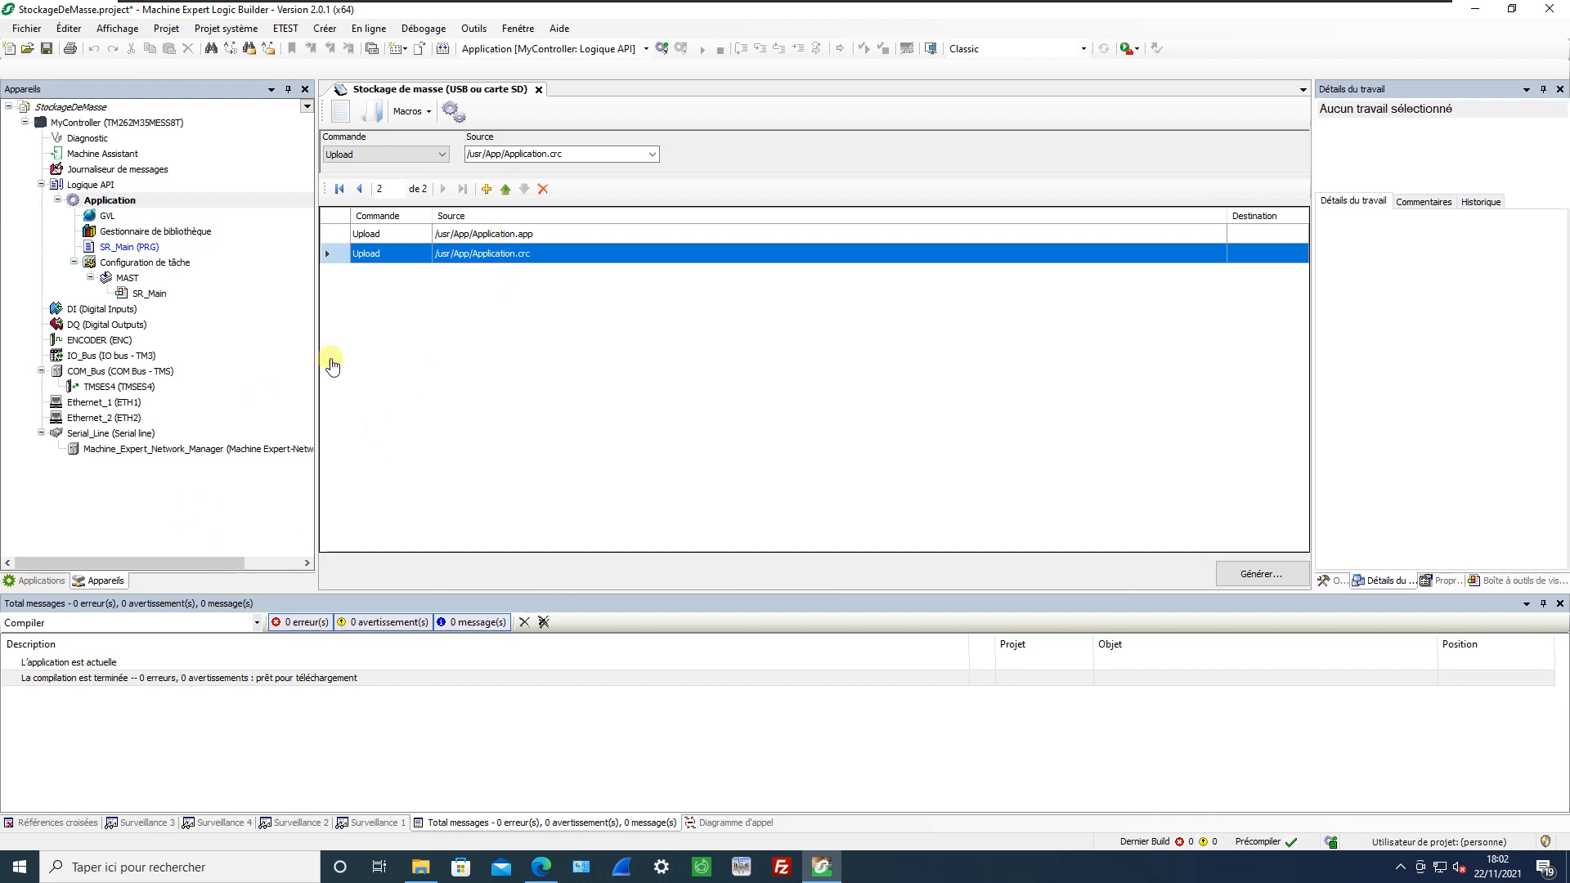
# Remove the application upload commands and insert the Download Sources macro instead.
pyautogui.click(543, 189)
pyautogui.click(414, 115)
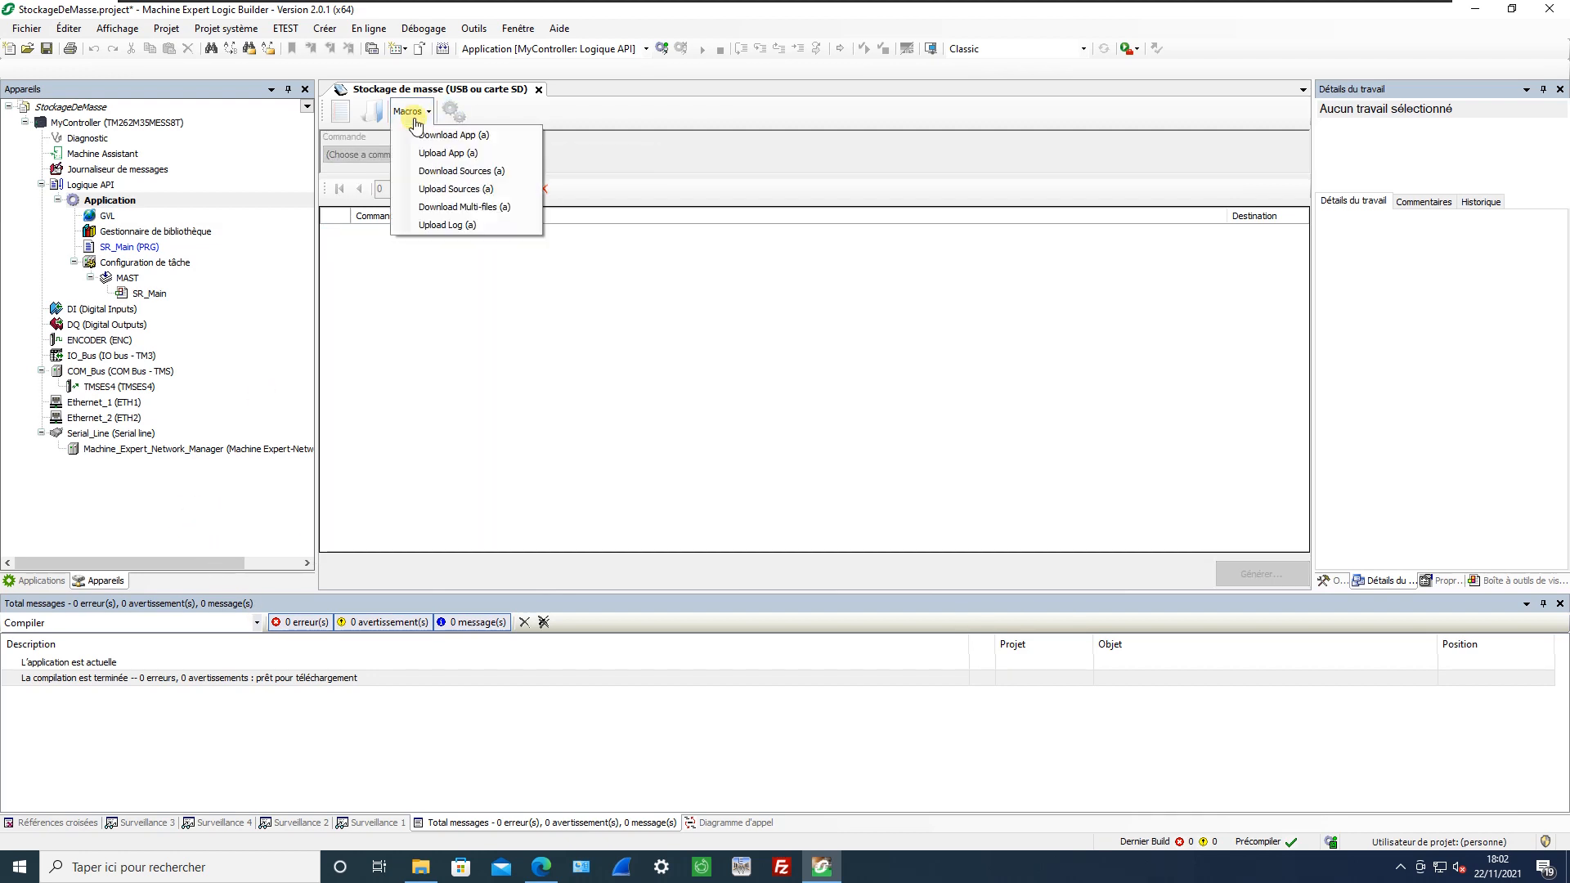
pyautogui.click(442, 173)
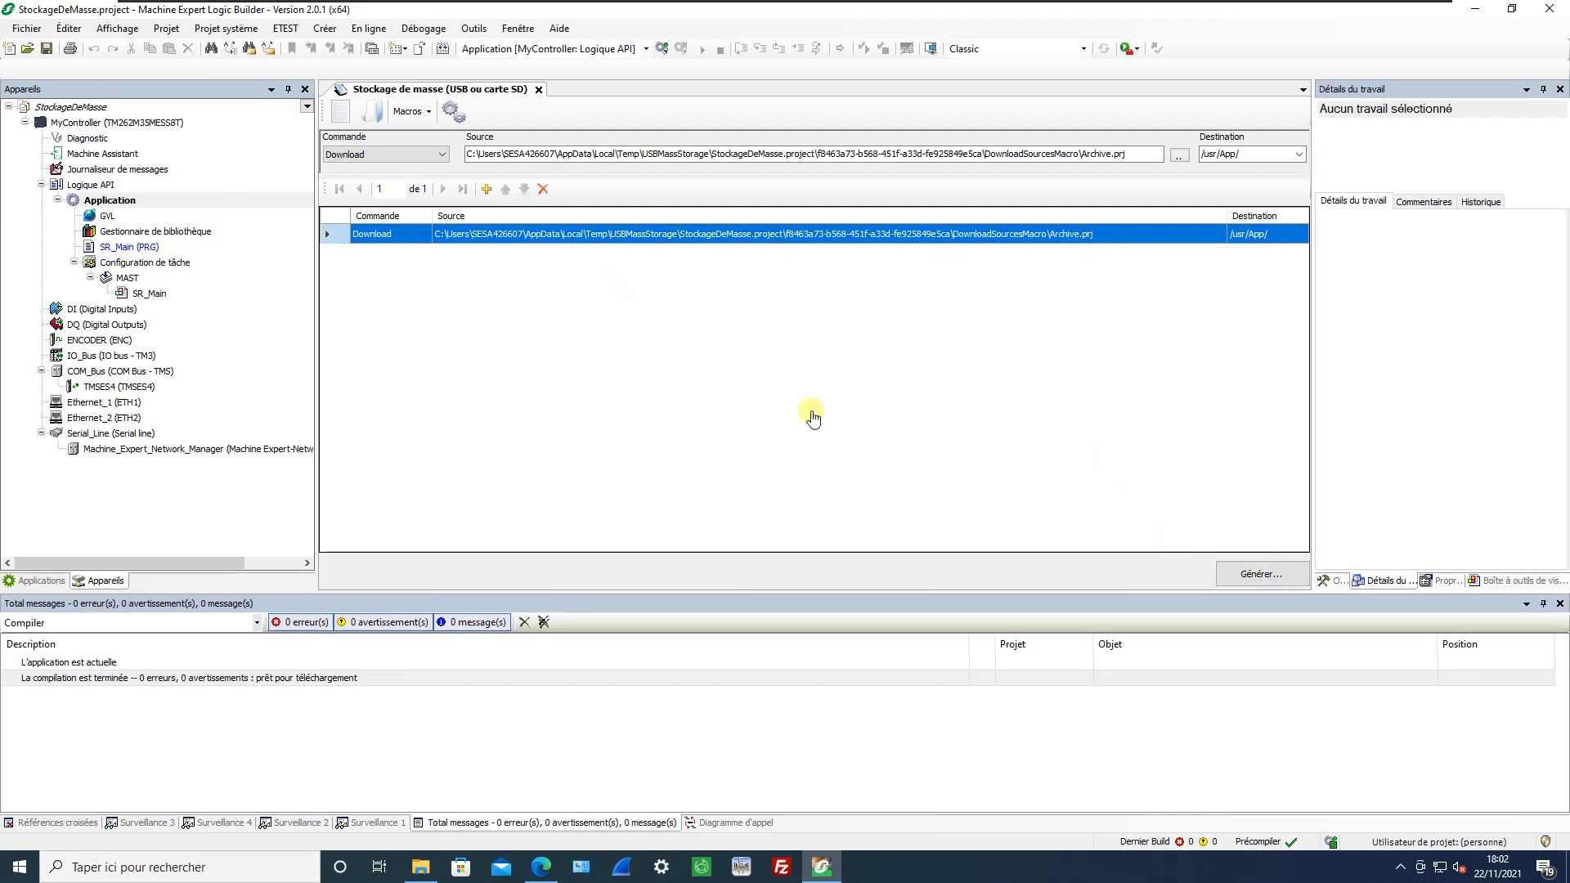
# Replace the source archive download command with the Upload Sources macro.
pyautogui.click(542, 189)
pyautogui.click(409, 111)
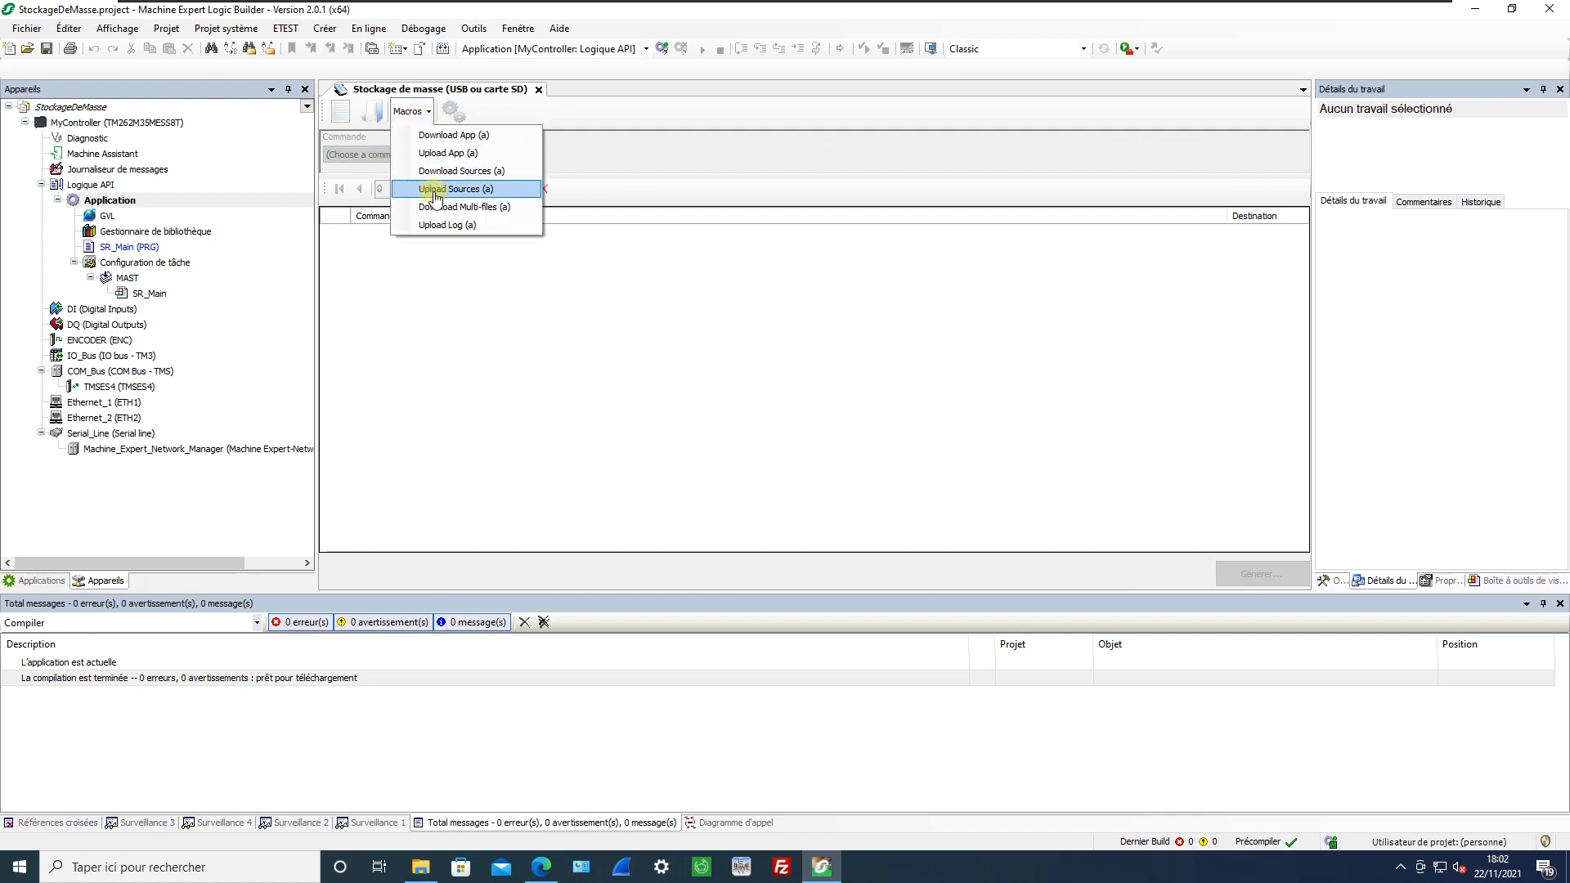
pyautogui.click(436, 190)
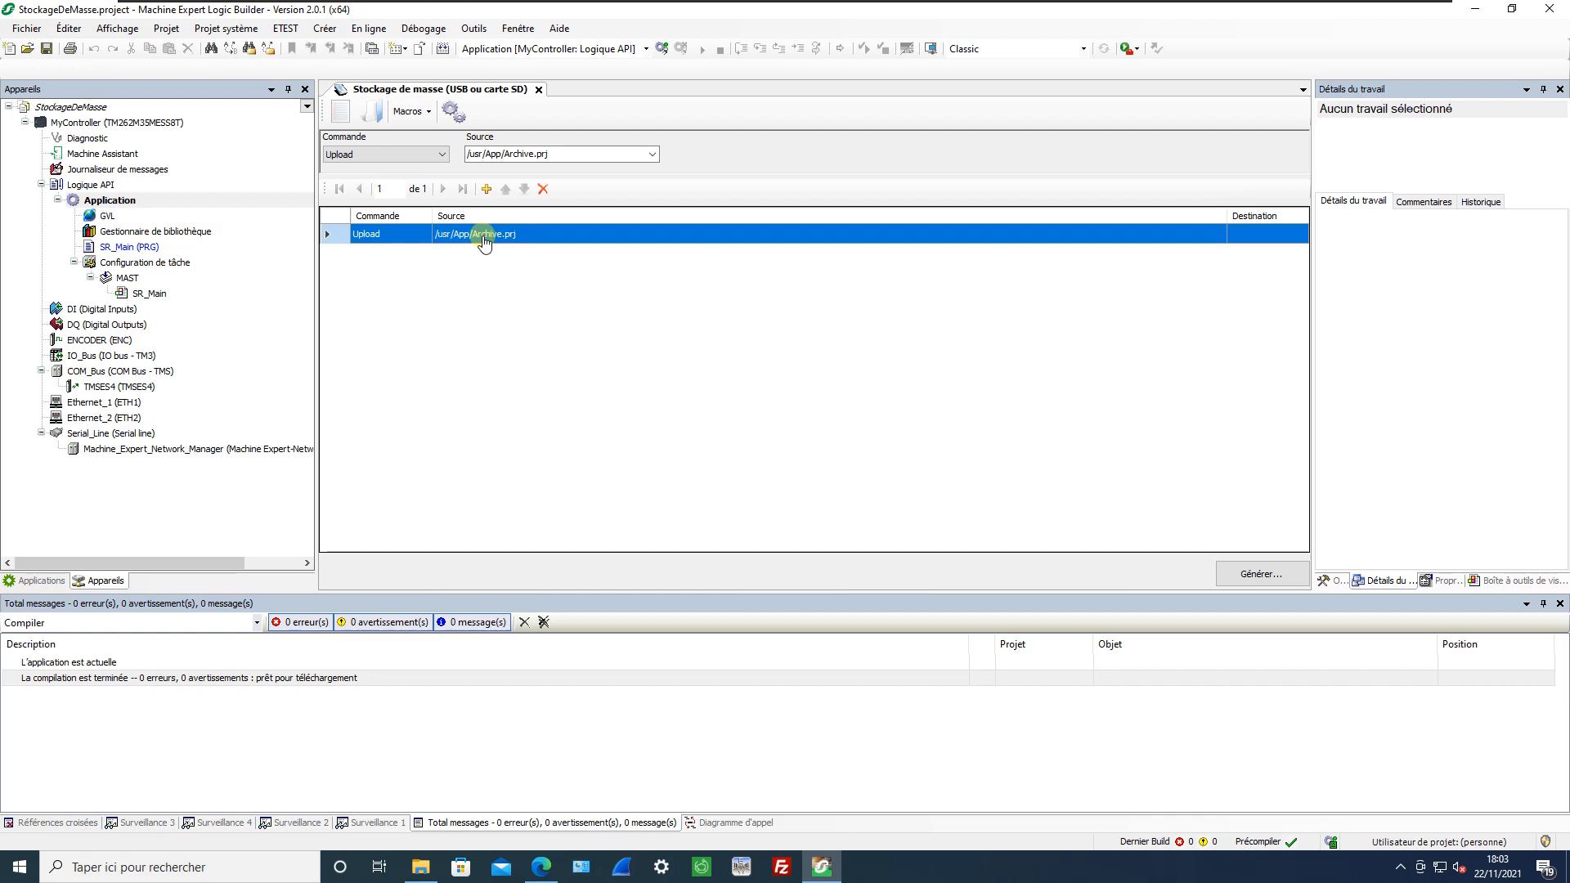
# Remove the source archive upload command and try the Download Multi-files macro.
pyautogui.click(543, 189)
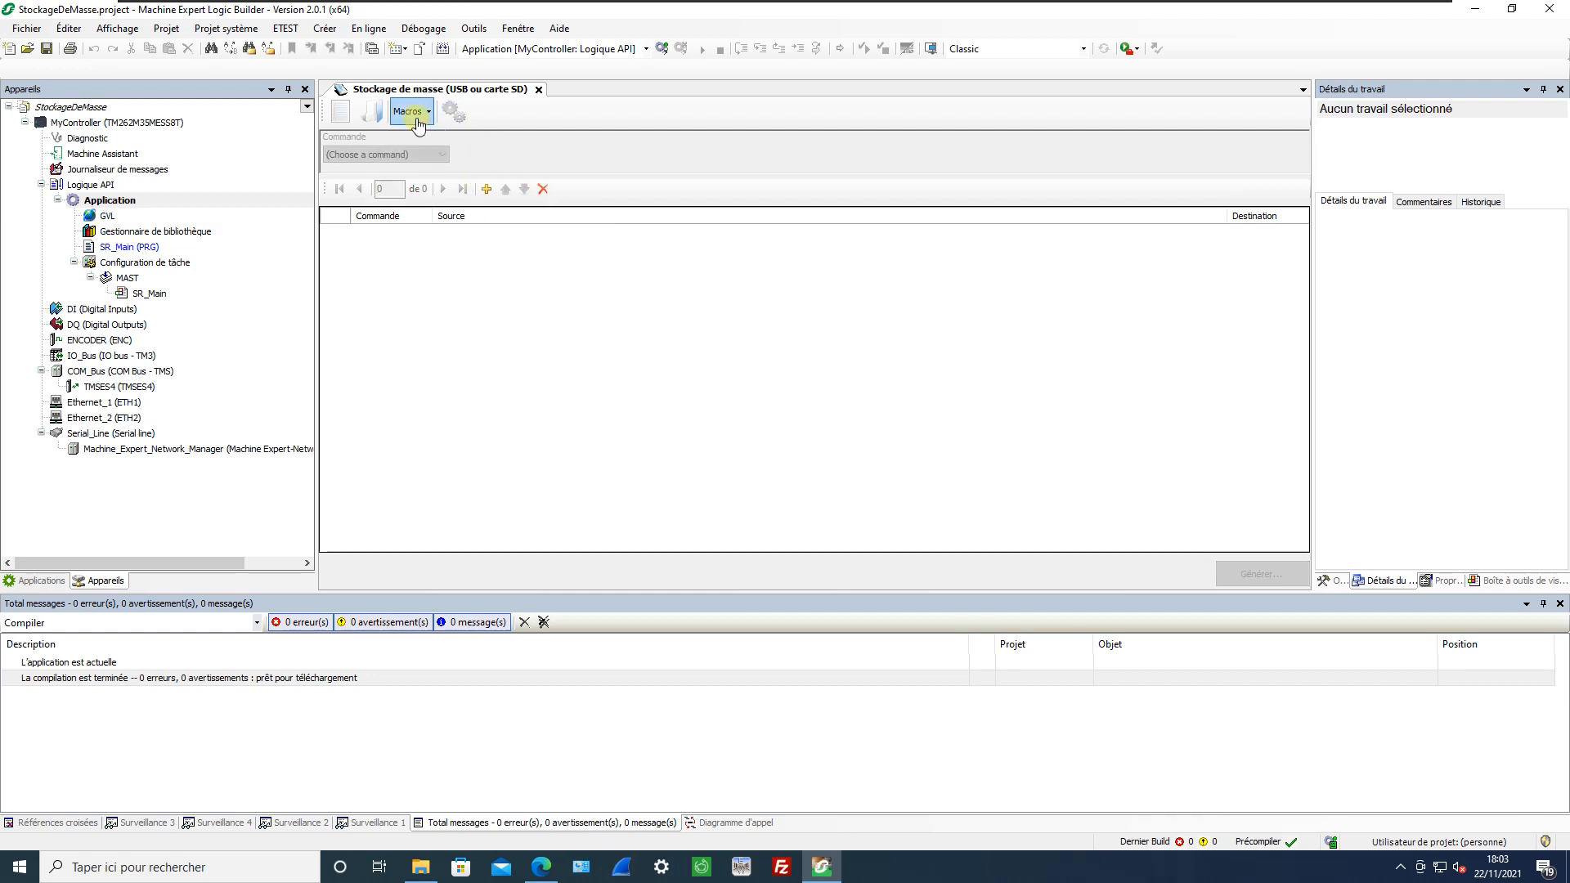
pyautogui.click(413, 113)
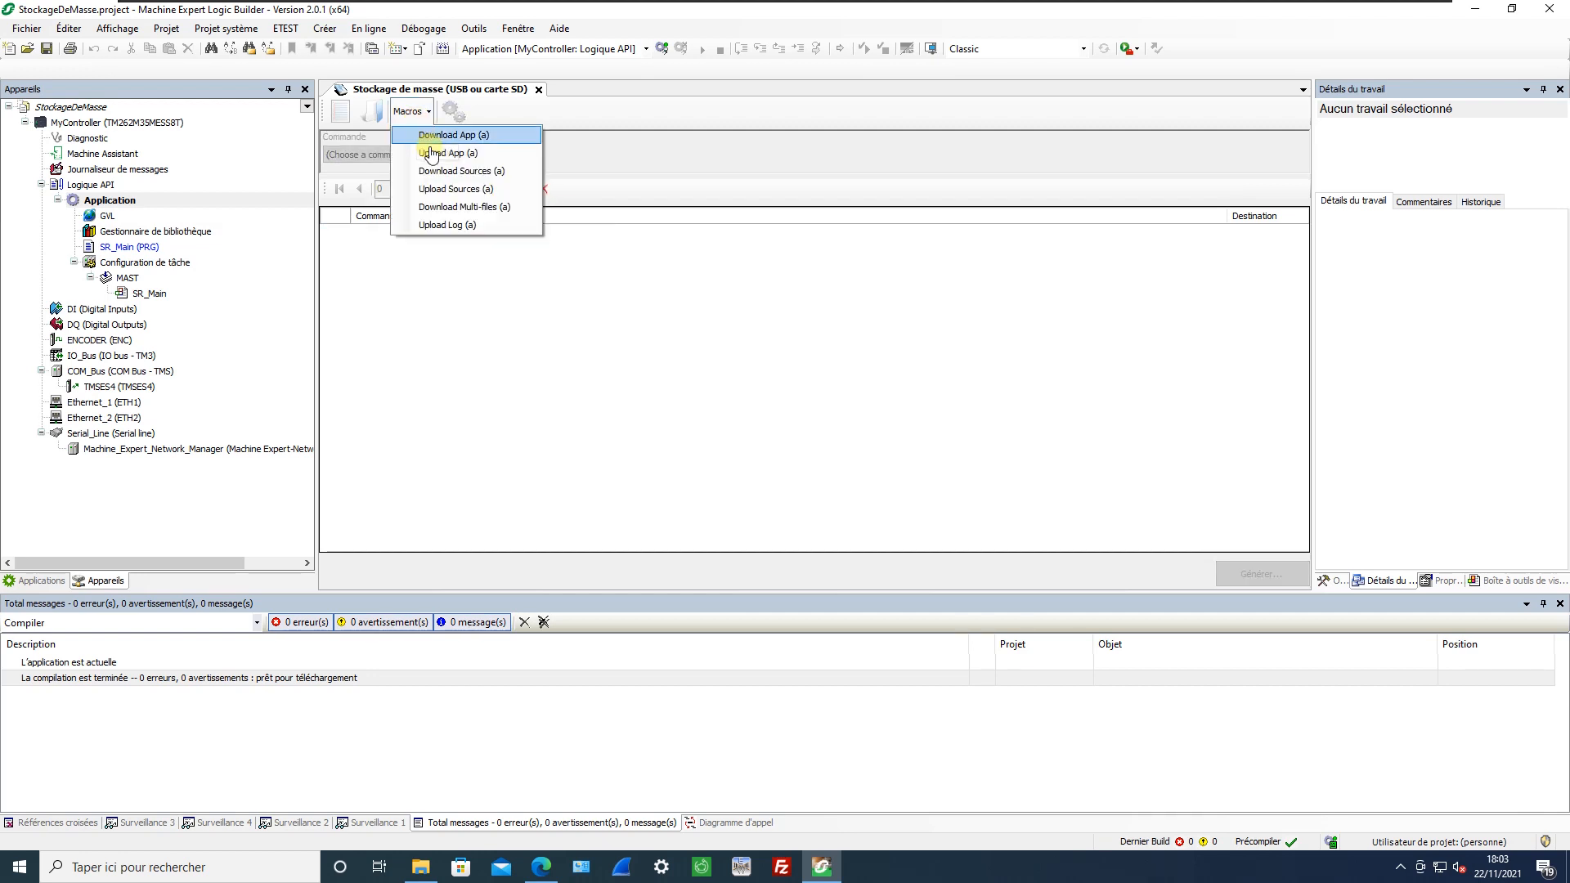
pyautogui.click(455, 209)
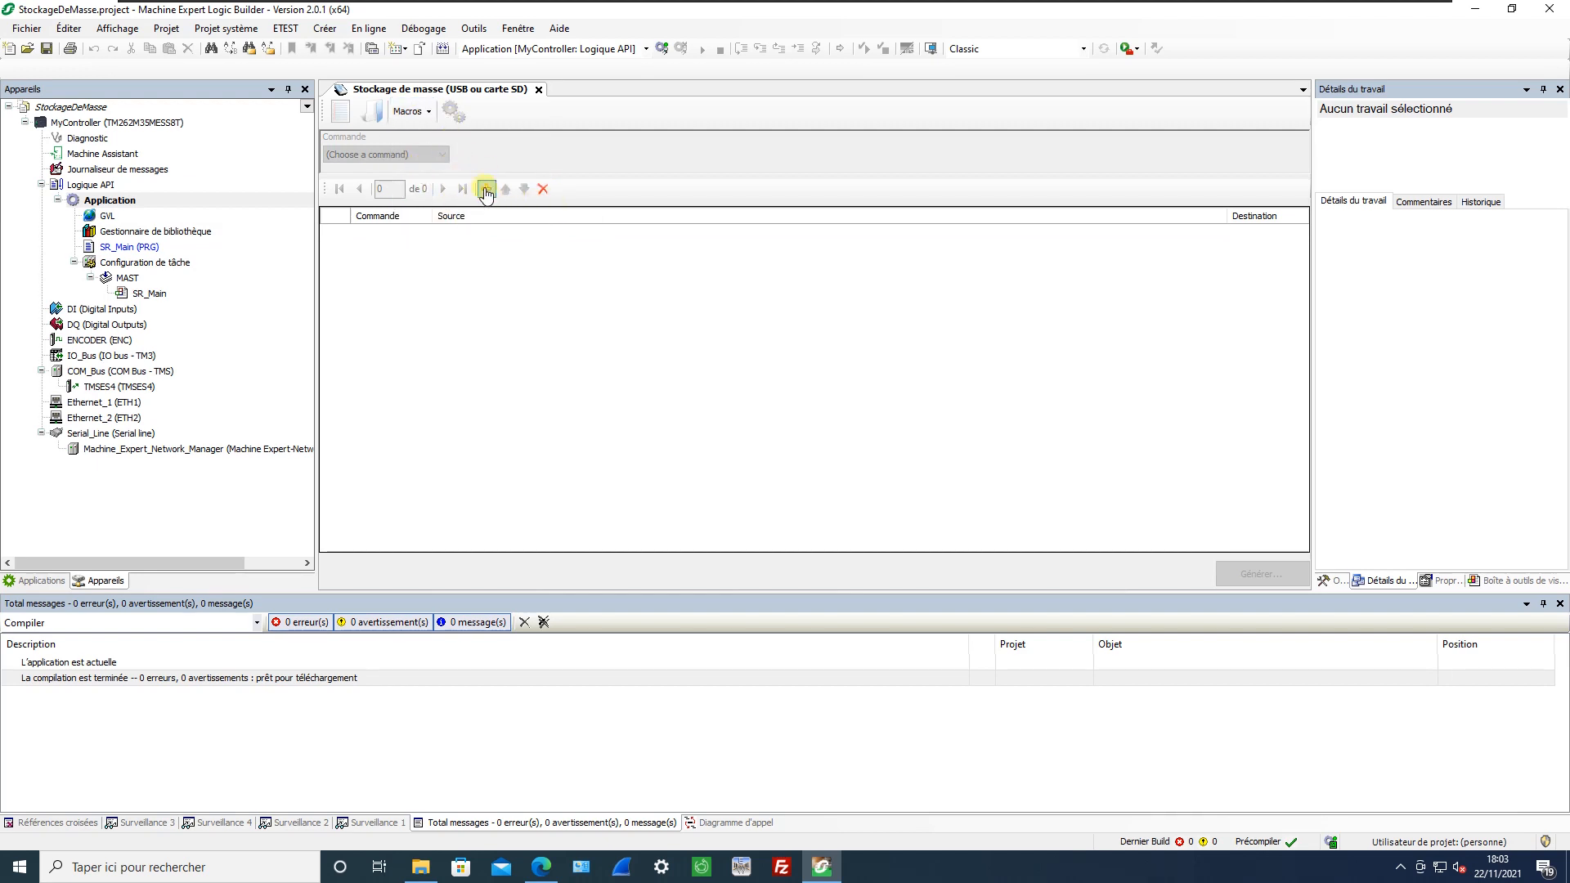
# Insert the Upload Log macro into the command list.
pyautogui.click(421, 119)
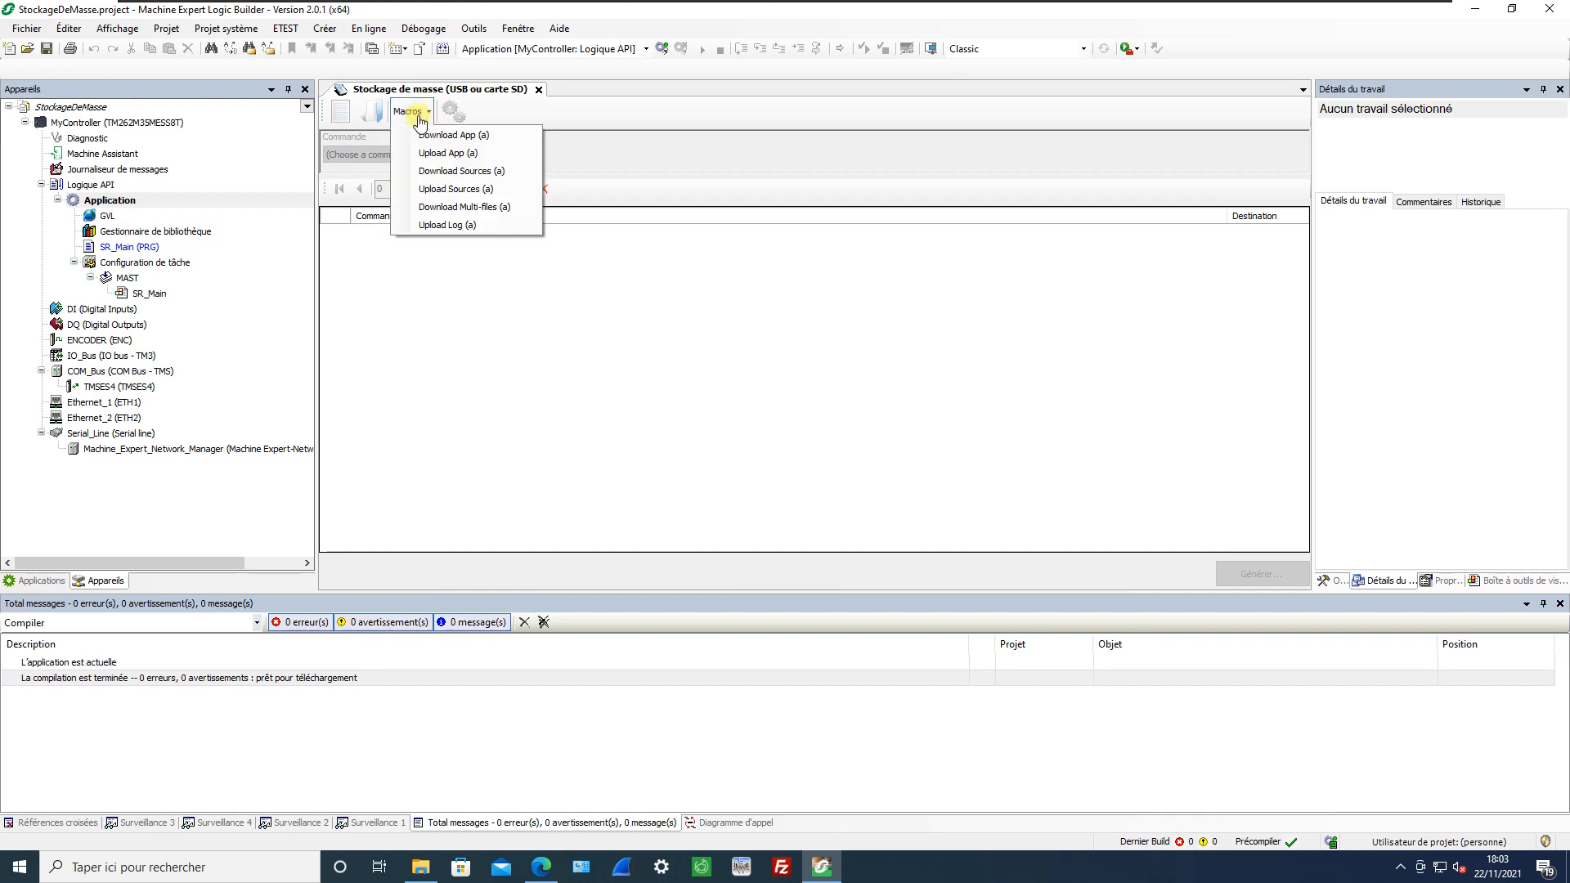
pyautogui.click(460, 229)
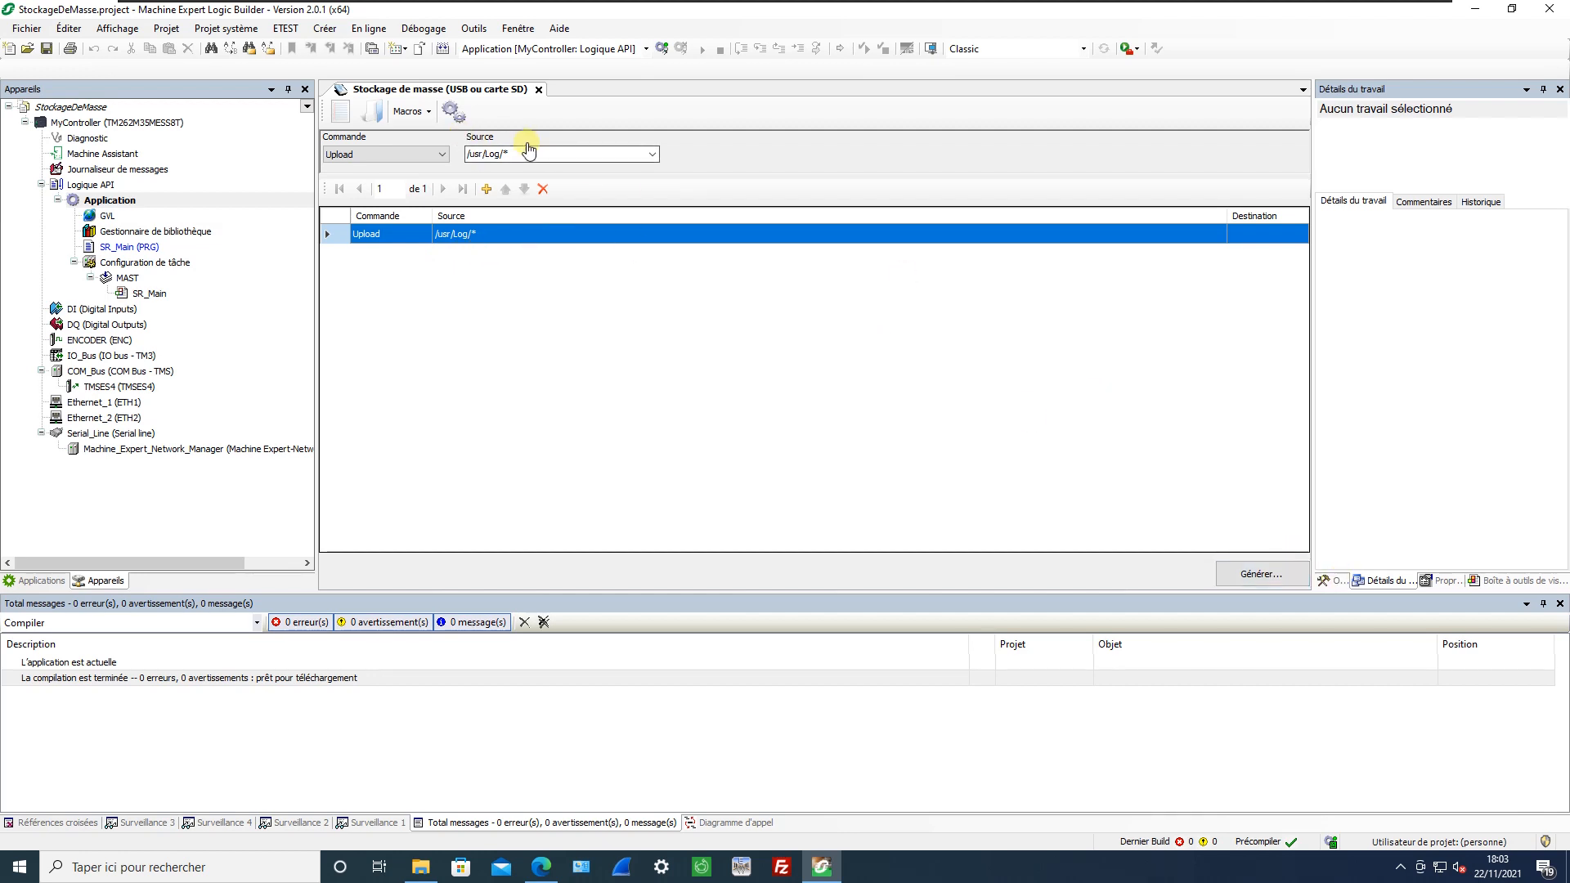
# Remove the log upload command and add a new Download command to the list.
pyautogui.click(543, 189)
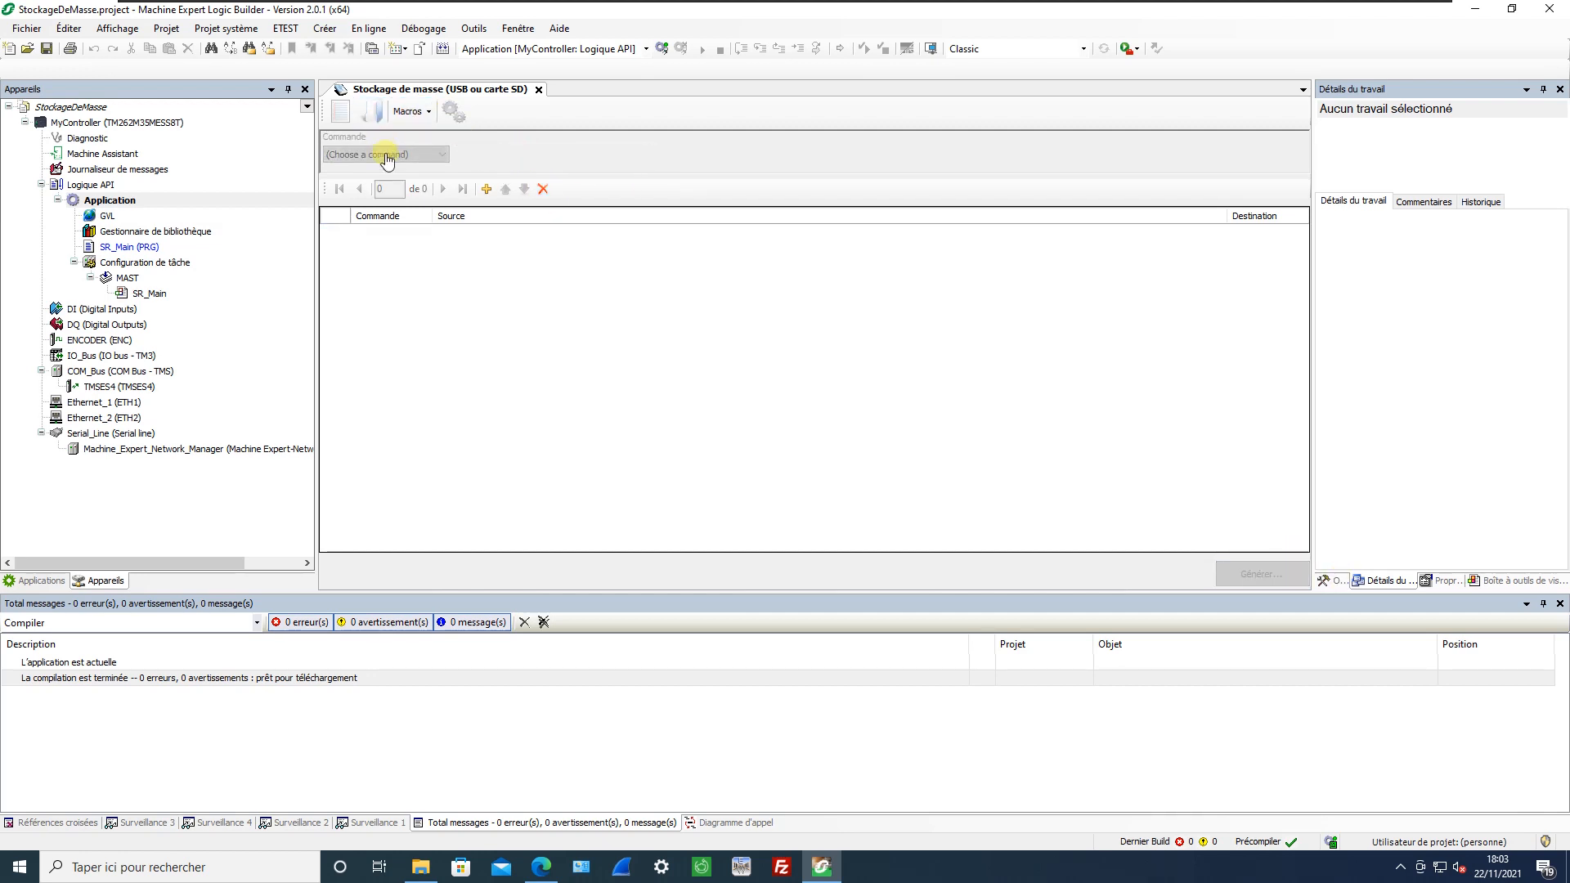
pyautogui.click(487, 189)
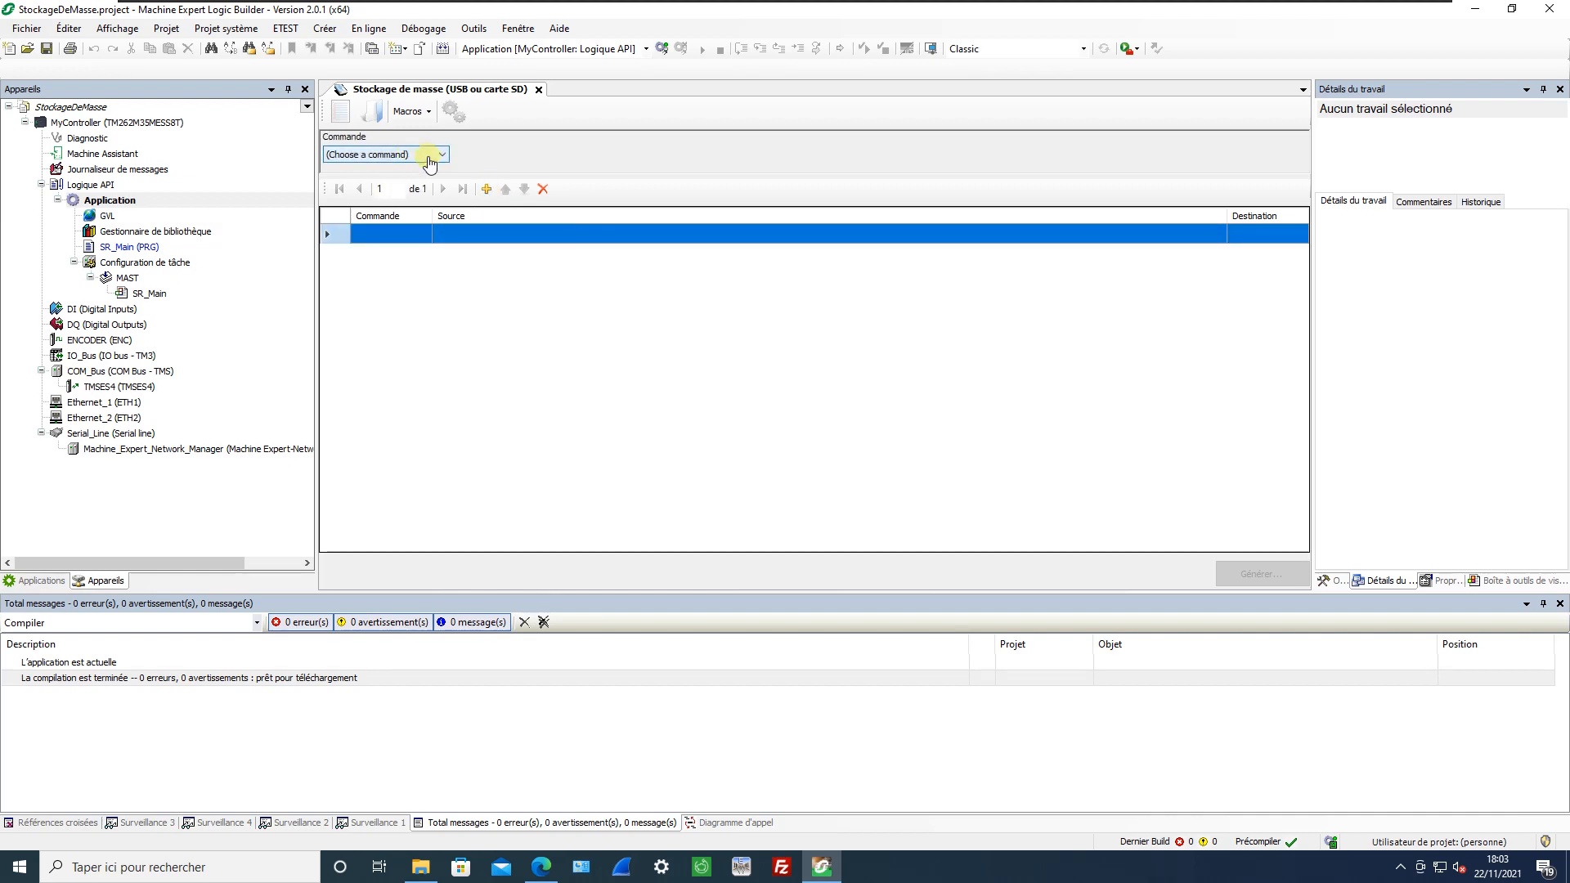
pyautogui.click(442, 154)
pyautogui.click(382, 183)
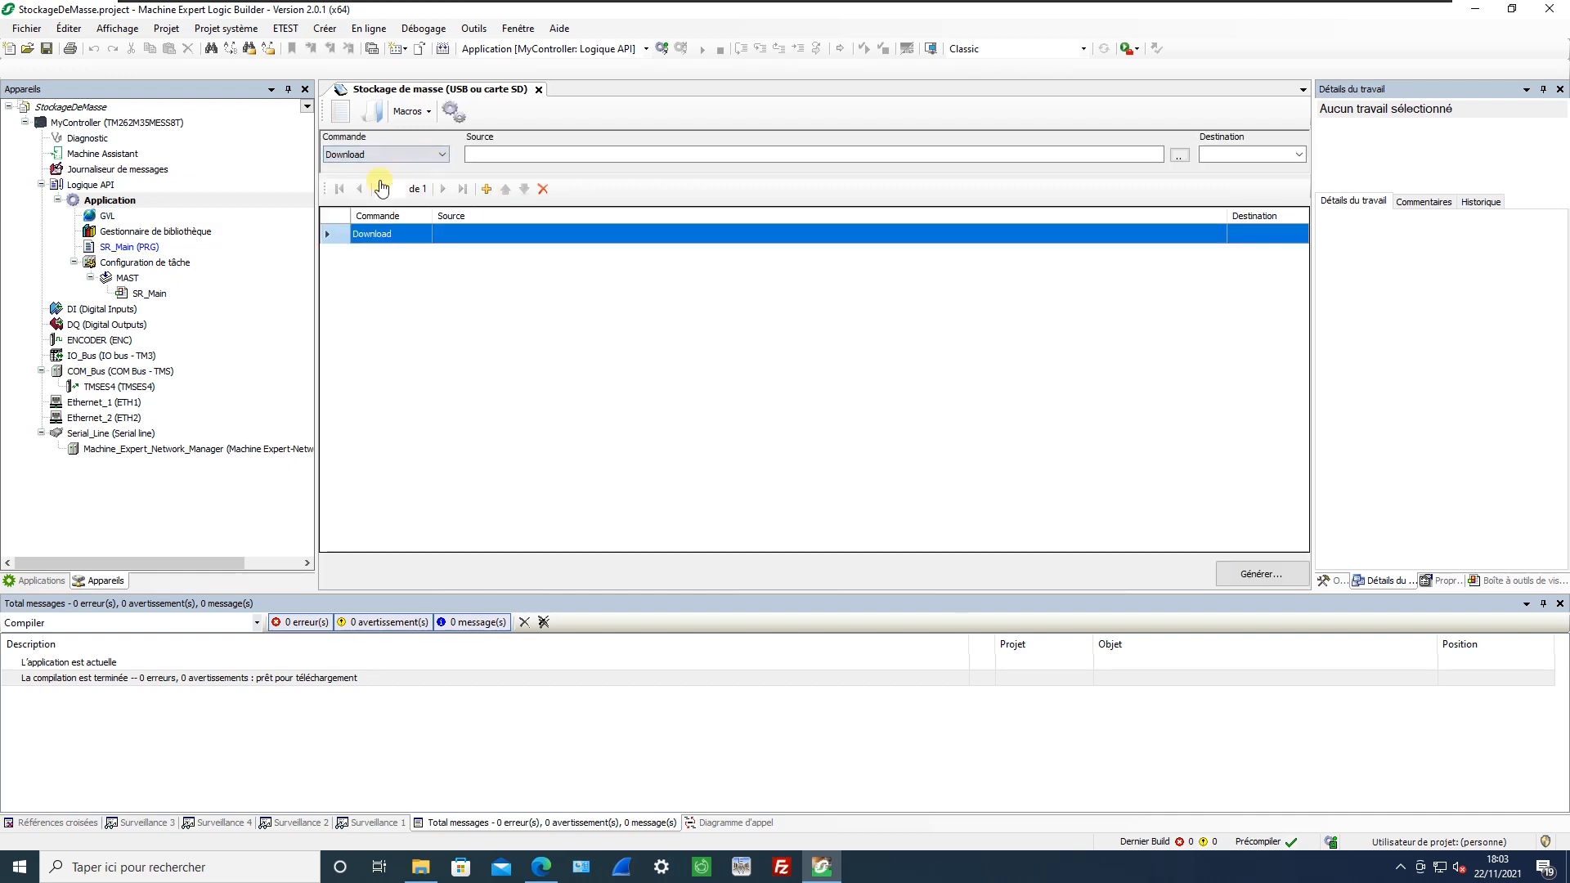
pyautogui.click(1180, 155)
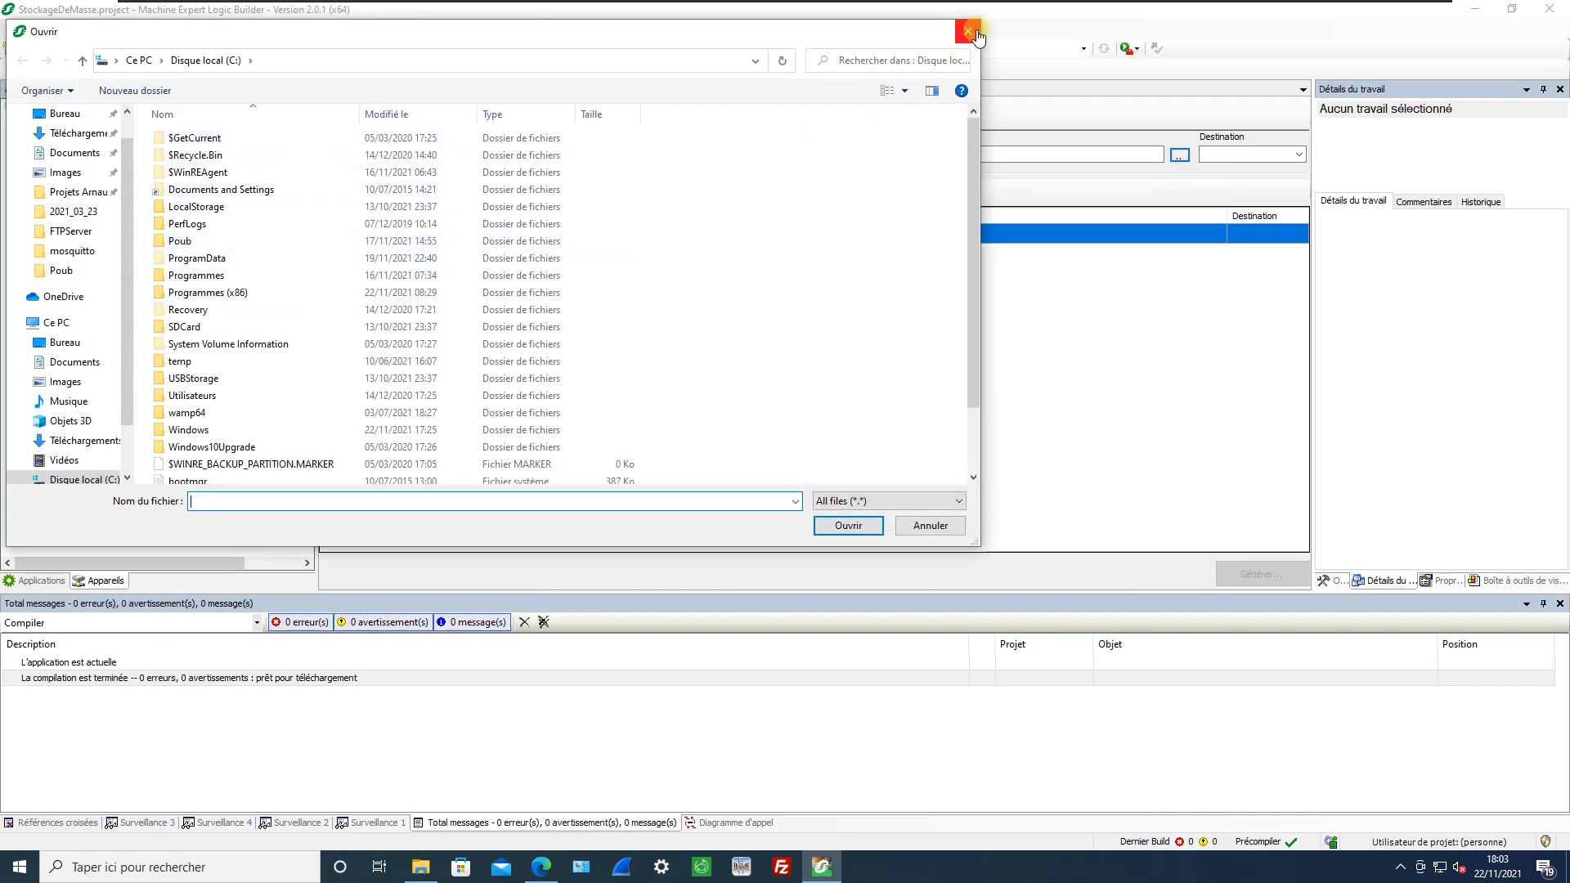
pyautogui.click(976, 34)
pyautogui.click(1298, 155)
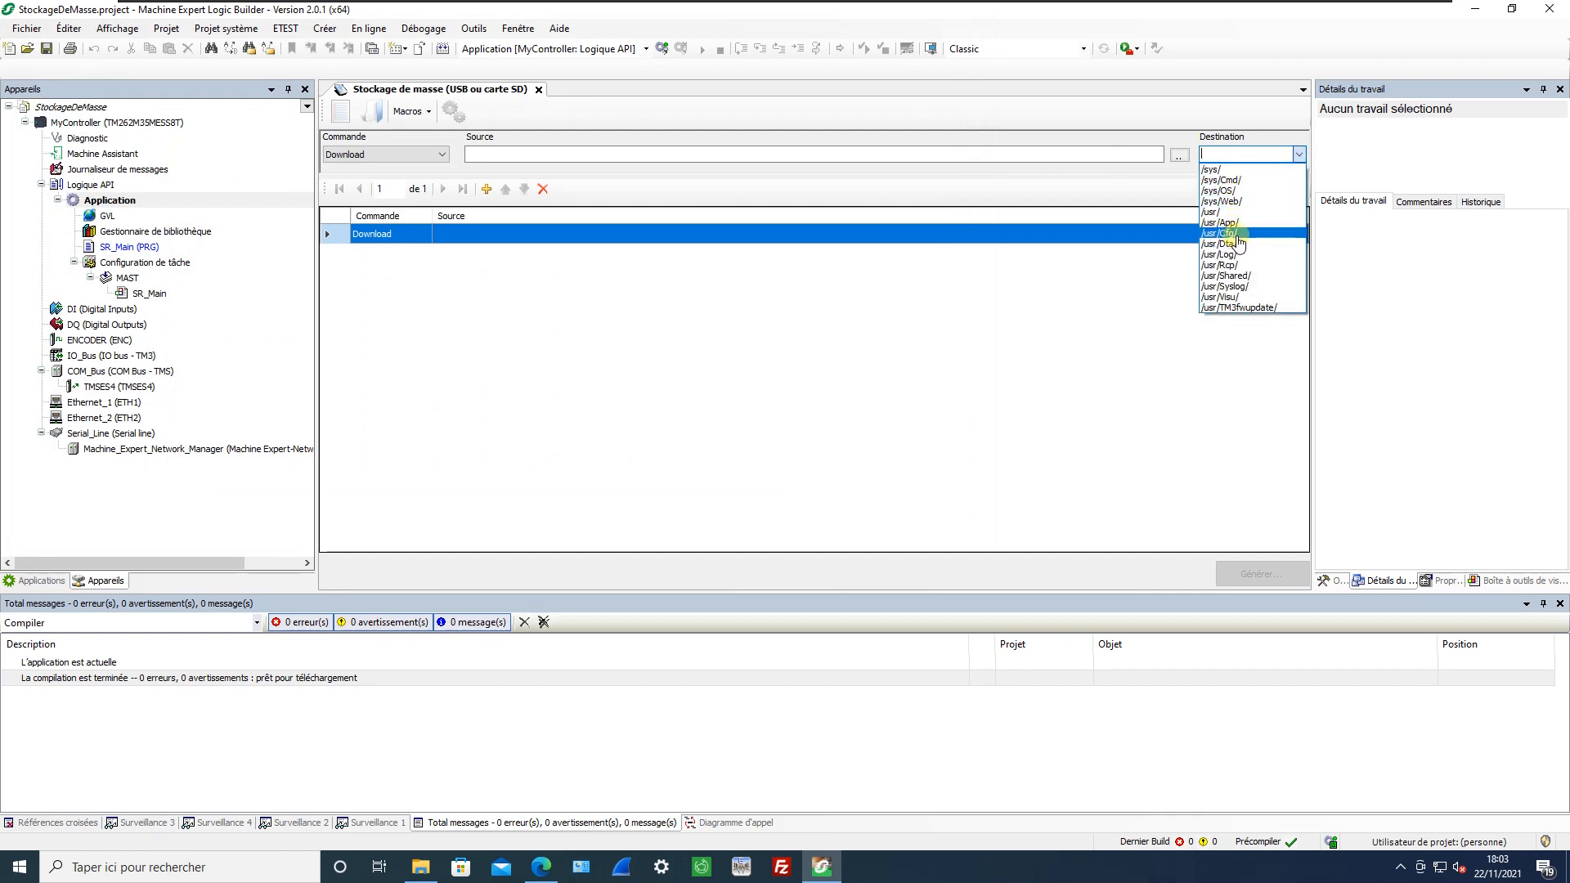
# Set the Download command's source to C:\bootmgr and its destination to /usr/Cfg/.
pyautogui.click(1185, 162)
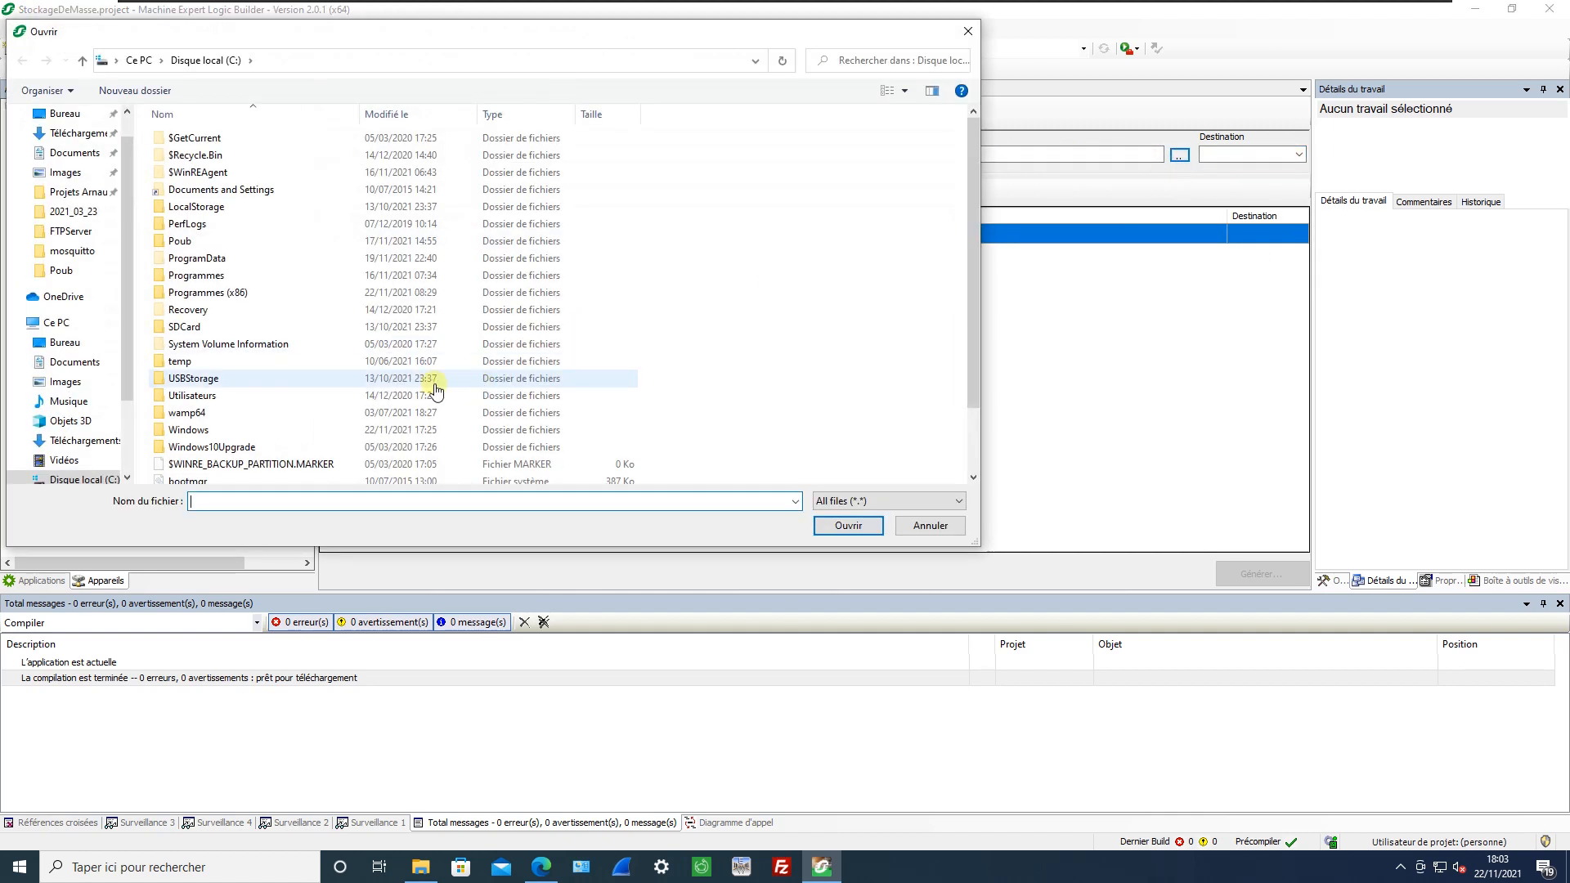
pyautogui.scroll(-3, 417, 393)
pyautogui.click(295, 449)
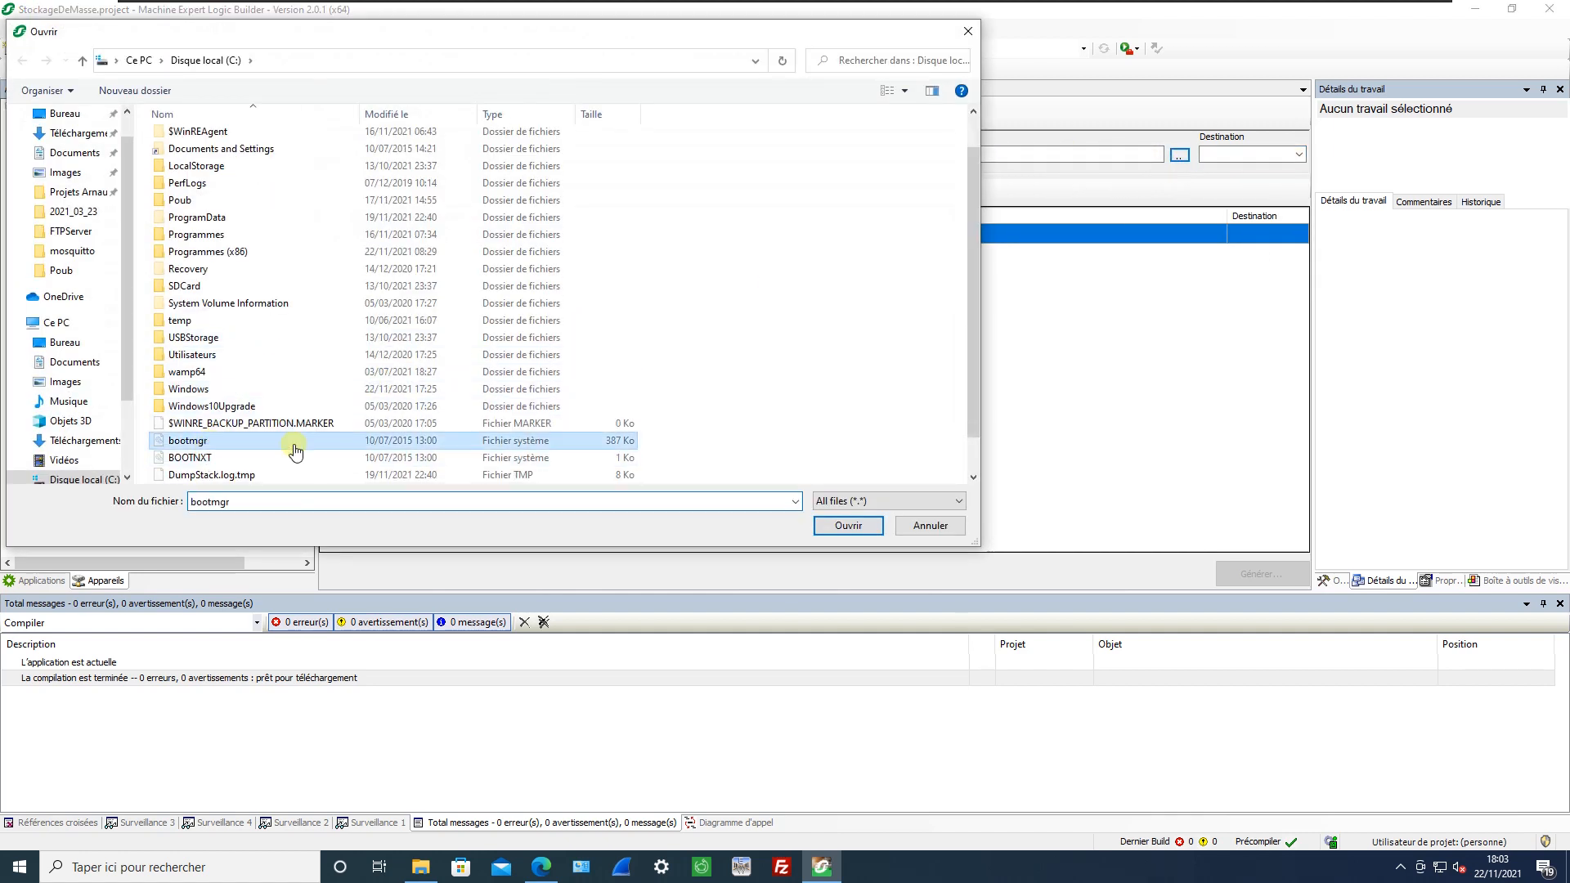
pyautogui.click(848, 525)
pyautogui.click(1298, 154)
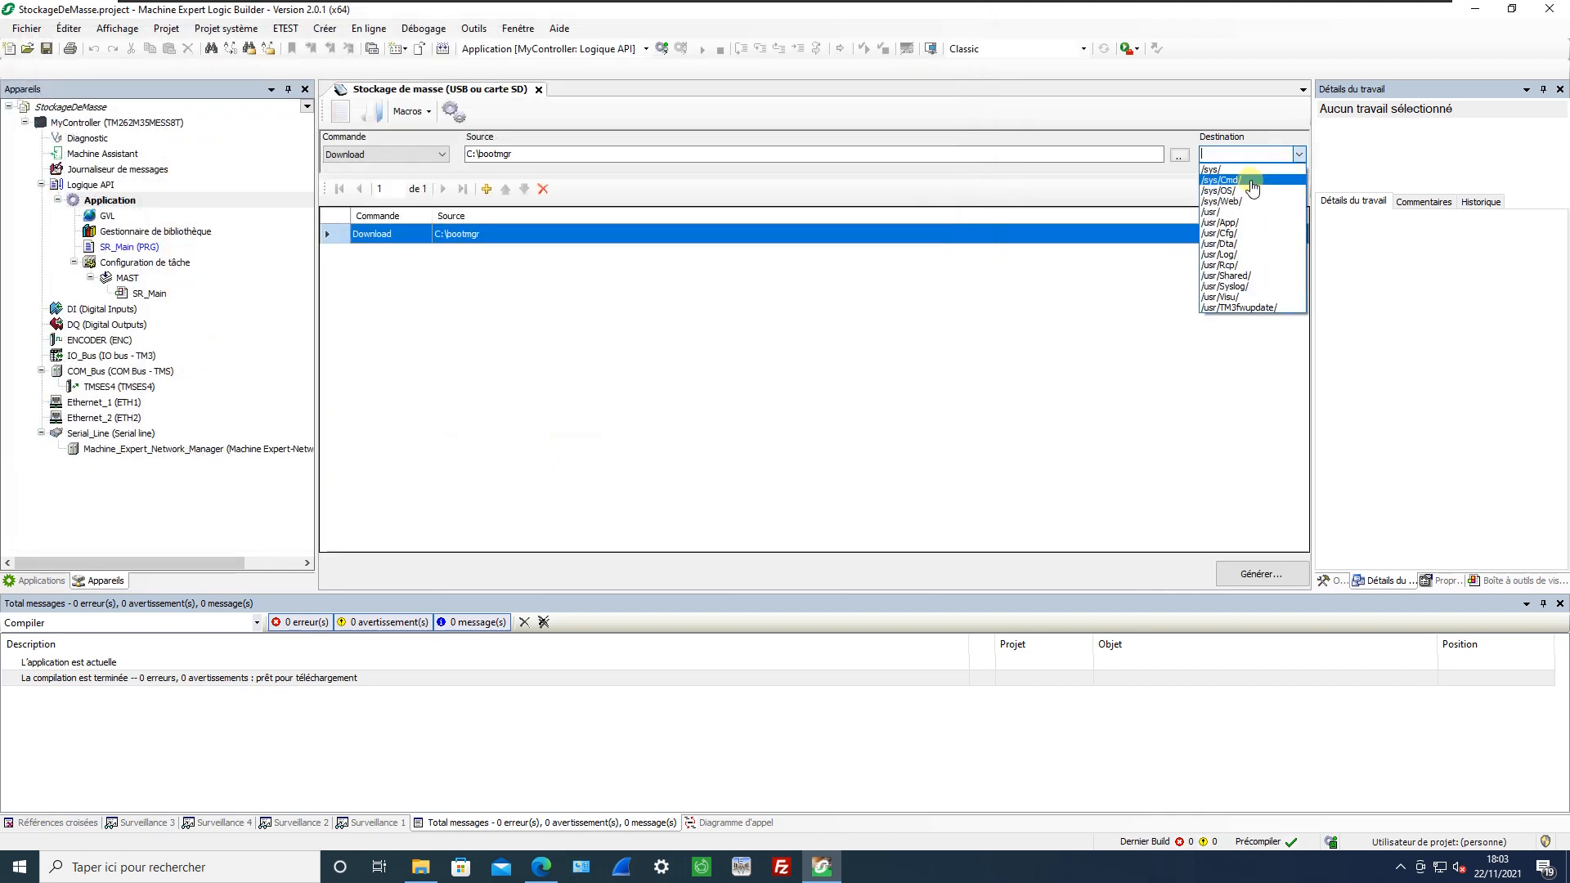
pyautogui.click(1227, 233)
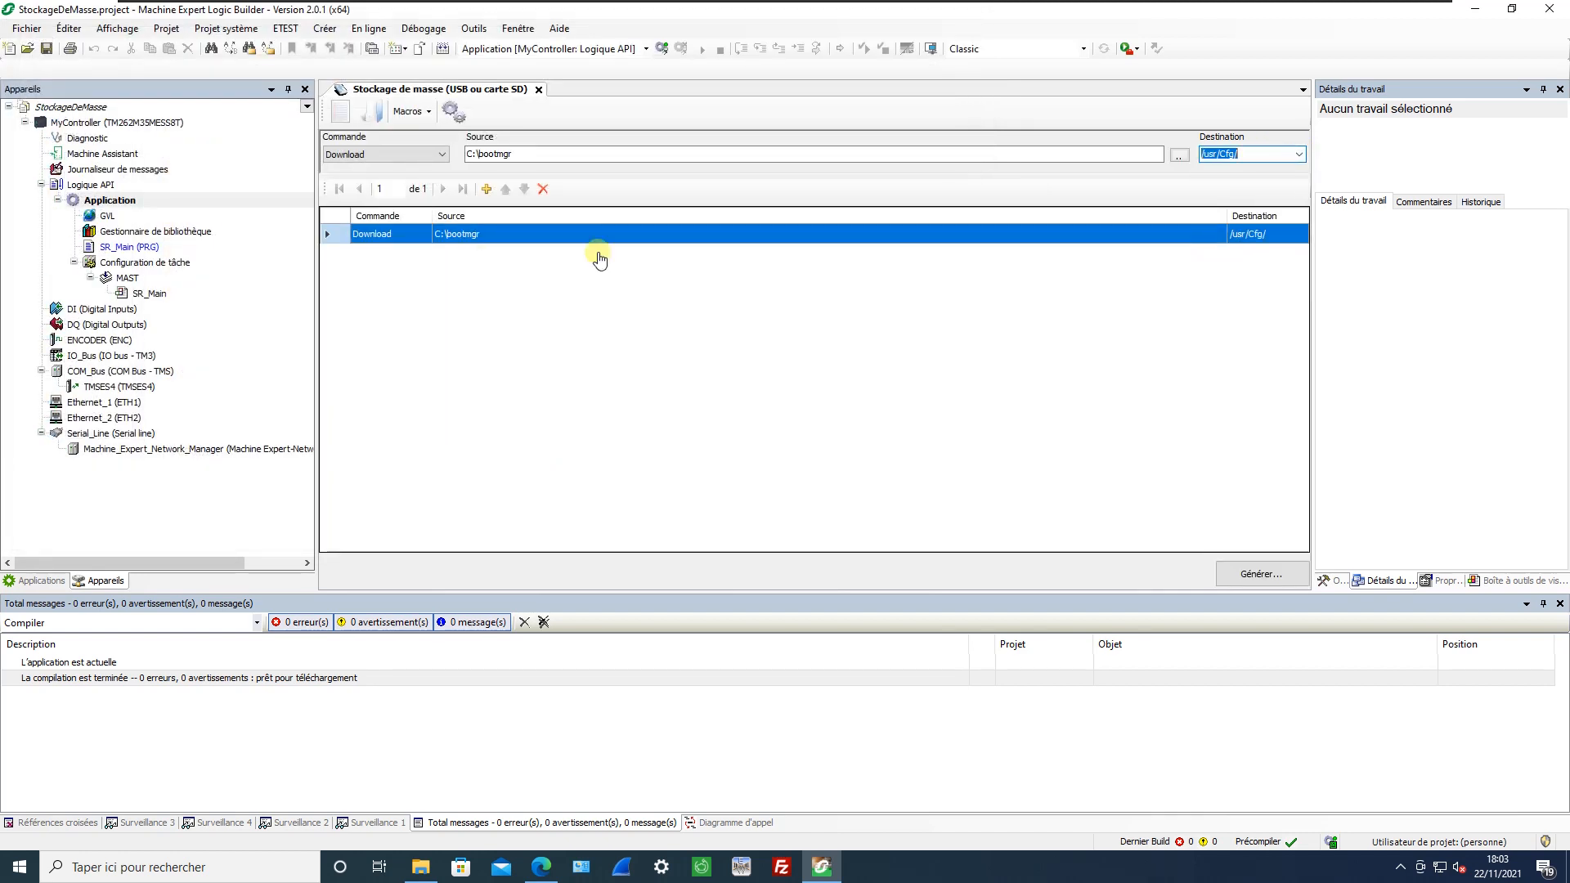
# Change the command to Download Dir, with the desktop's FTPServer folder as source and /usr/Dta/ as destination.
pyautogui.click(405, 155)
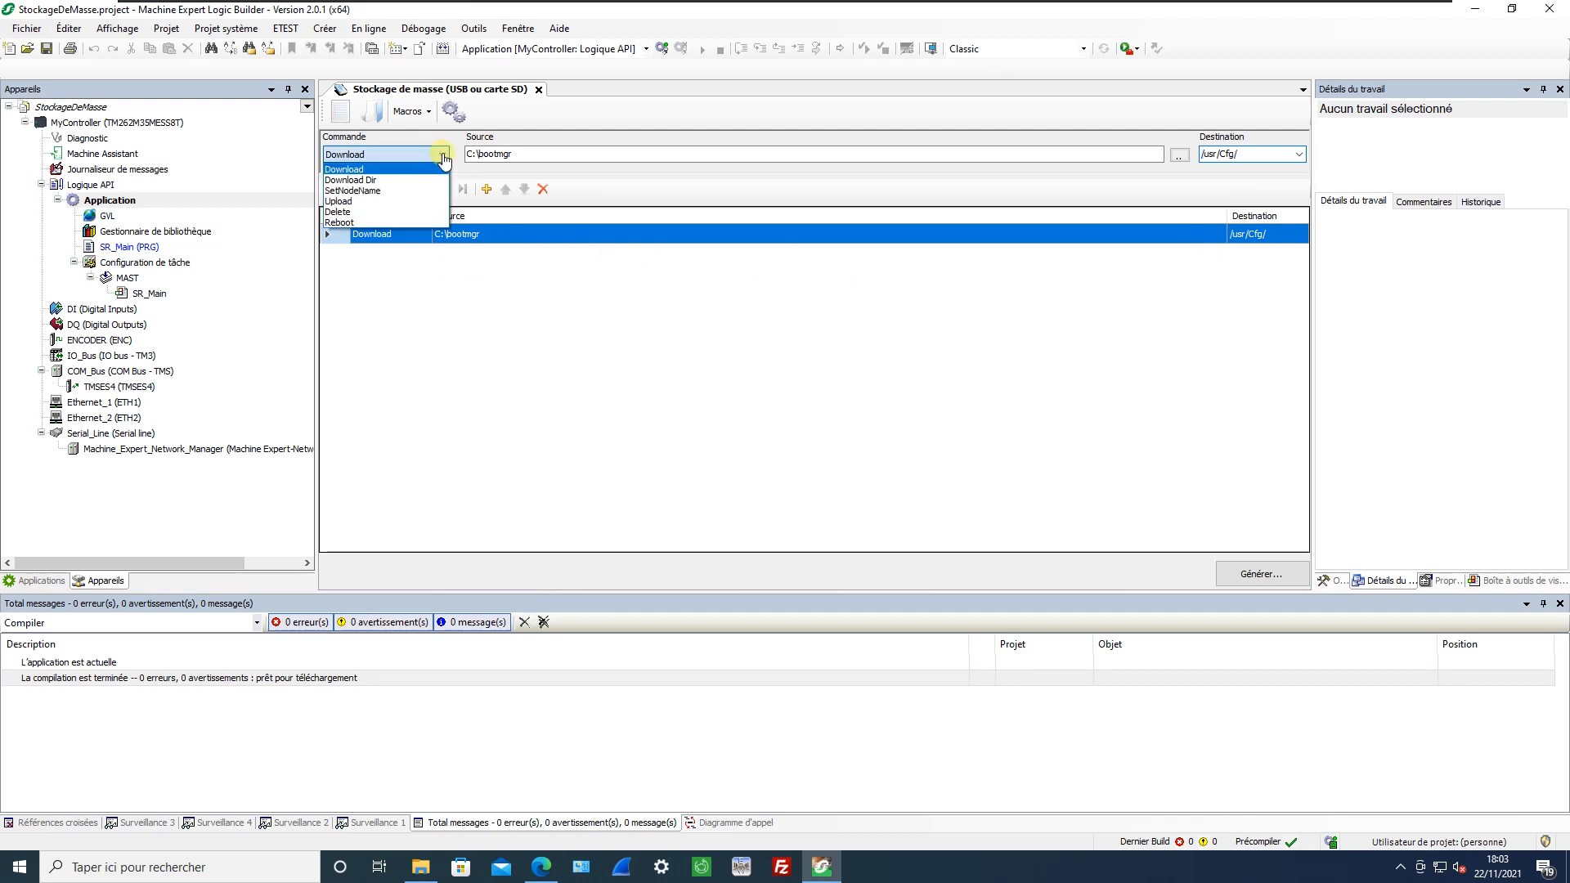
pyautogui.click(367, 180)
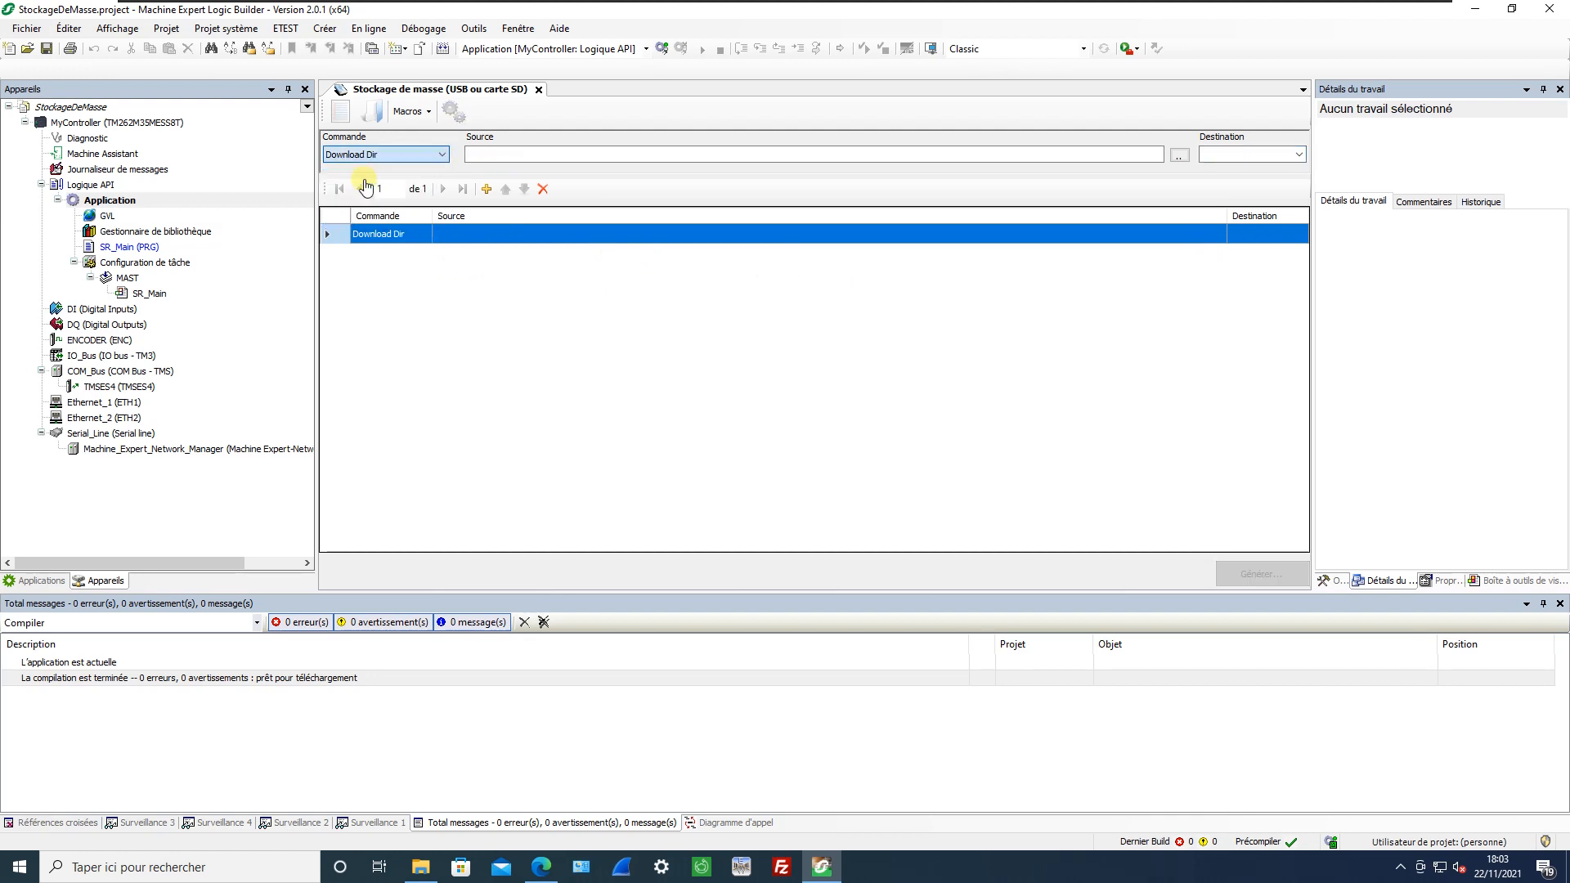
pyautogui.click(1180, 155)
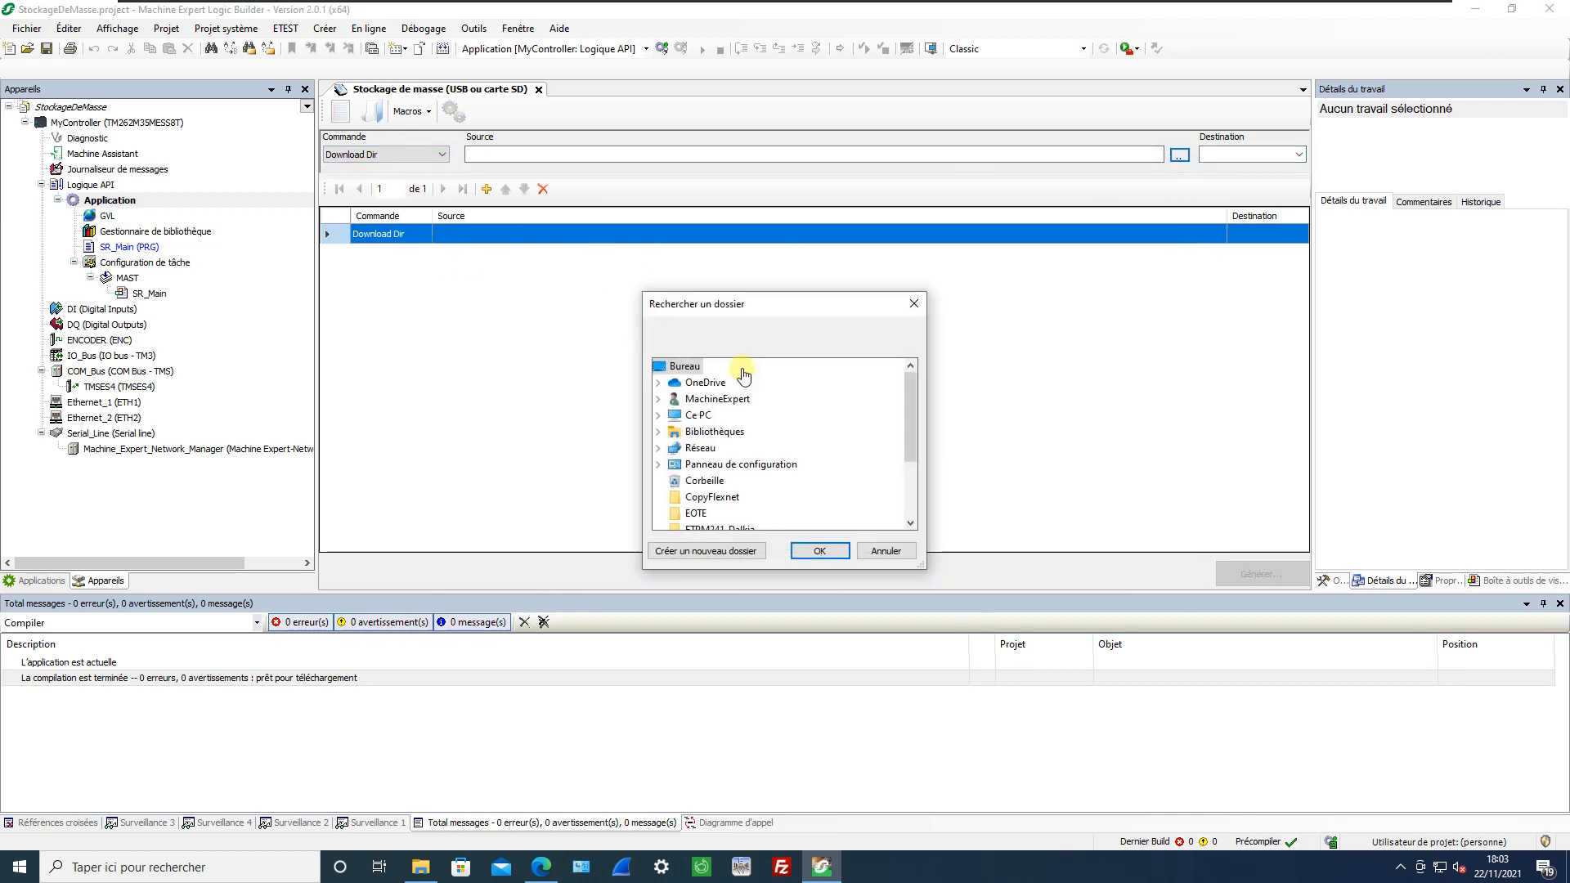
pyautogui.click(659, 414)
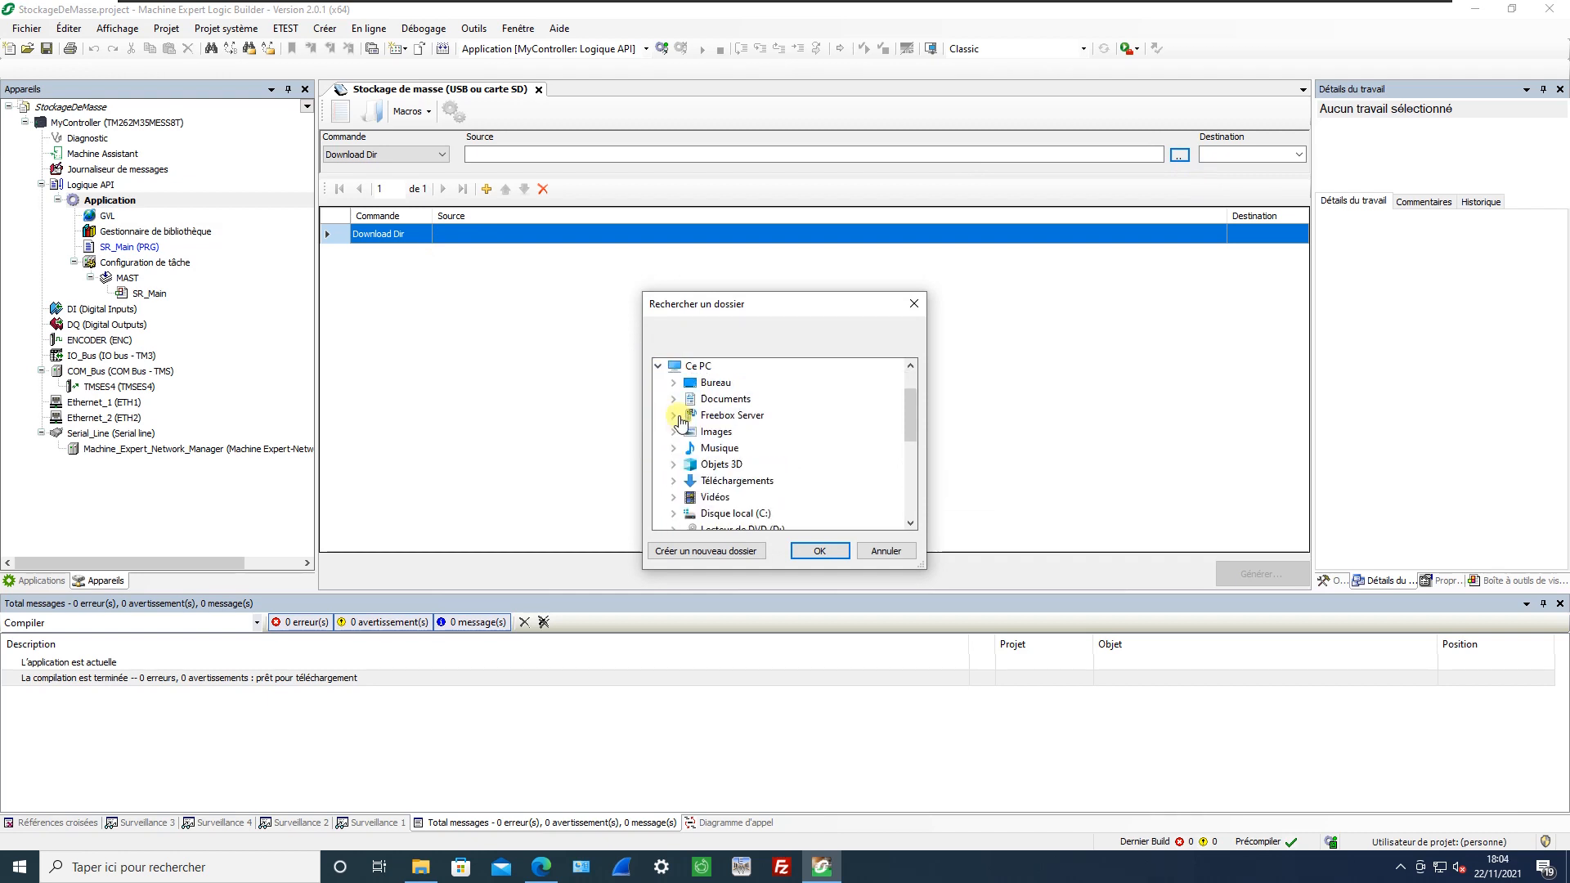
pyautogui.click(674, 382)
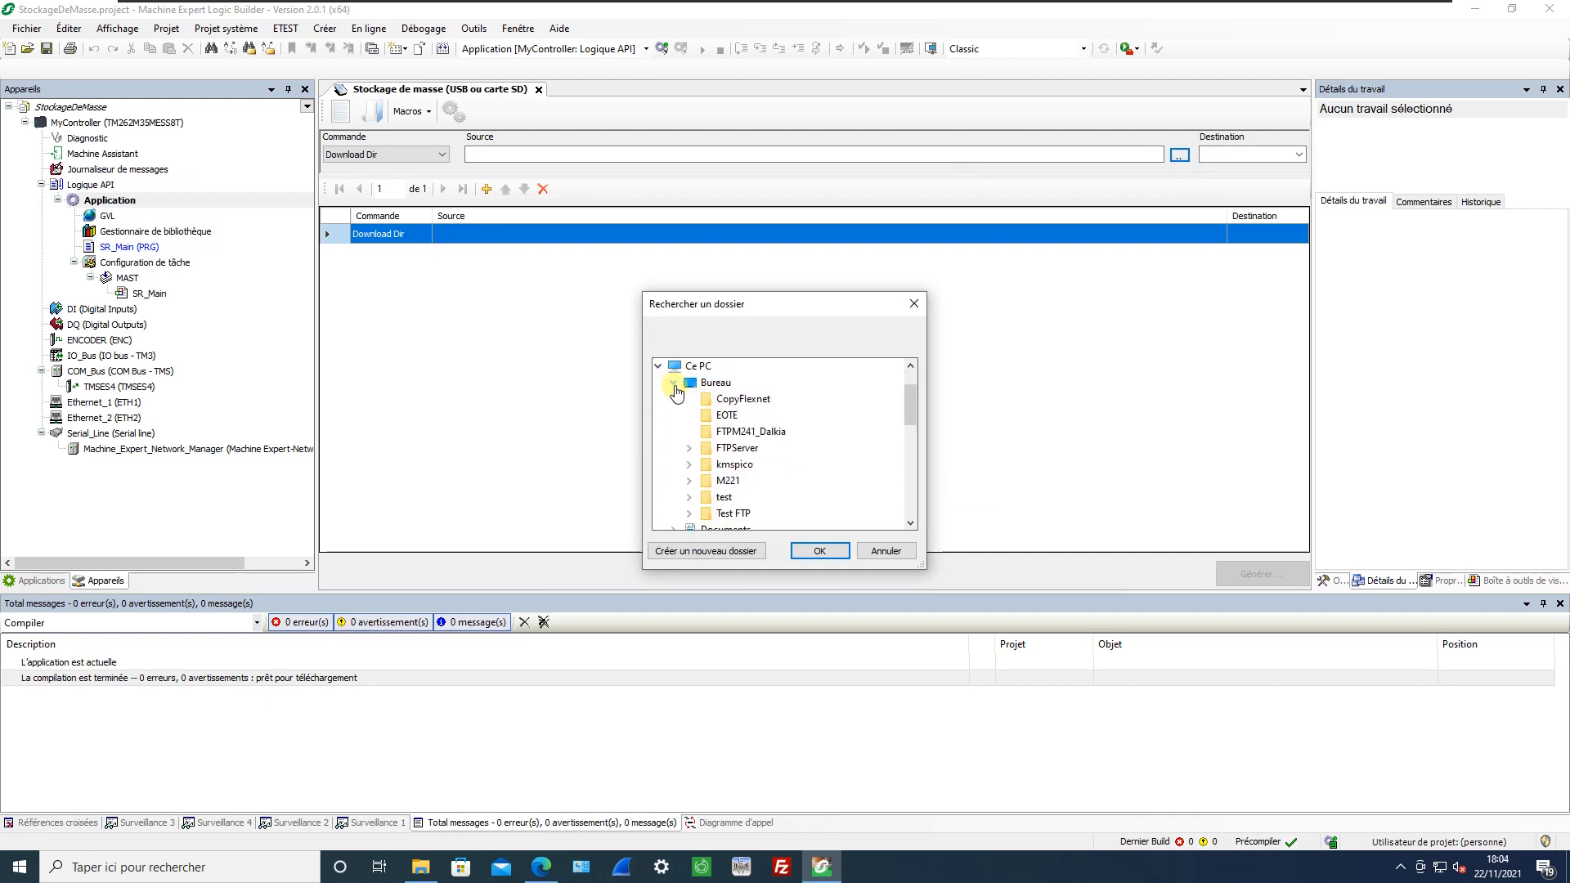
pyautogui.doubleClick(736, 448)
pyautogui.click(819, 551)
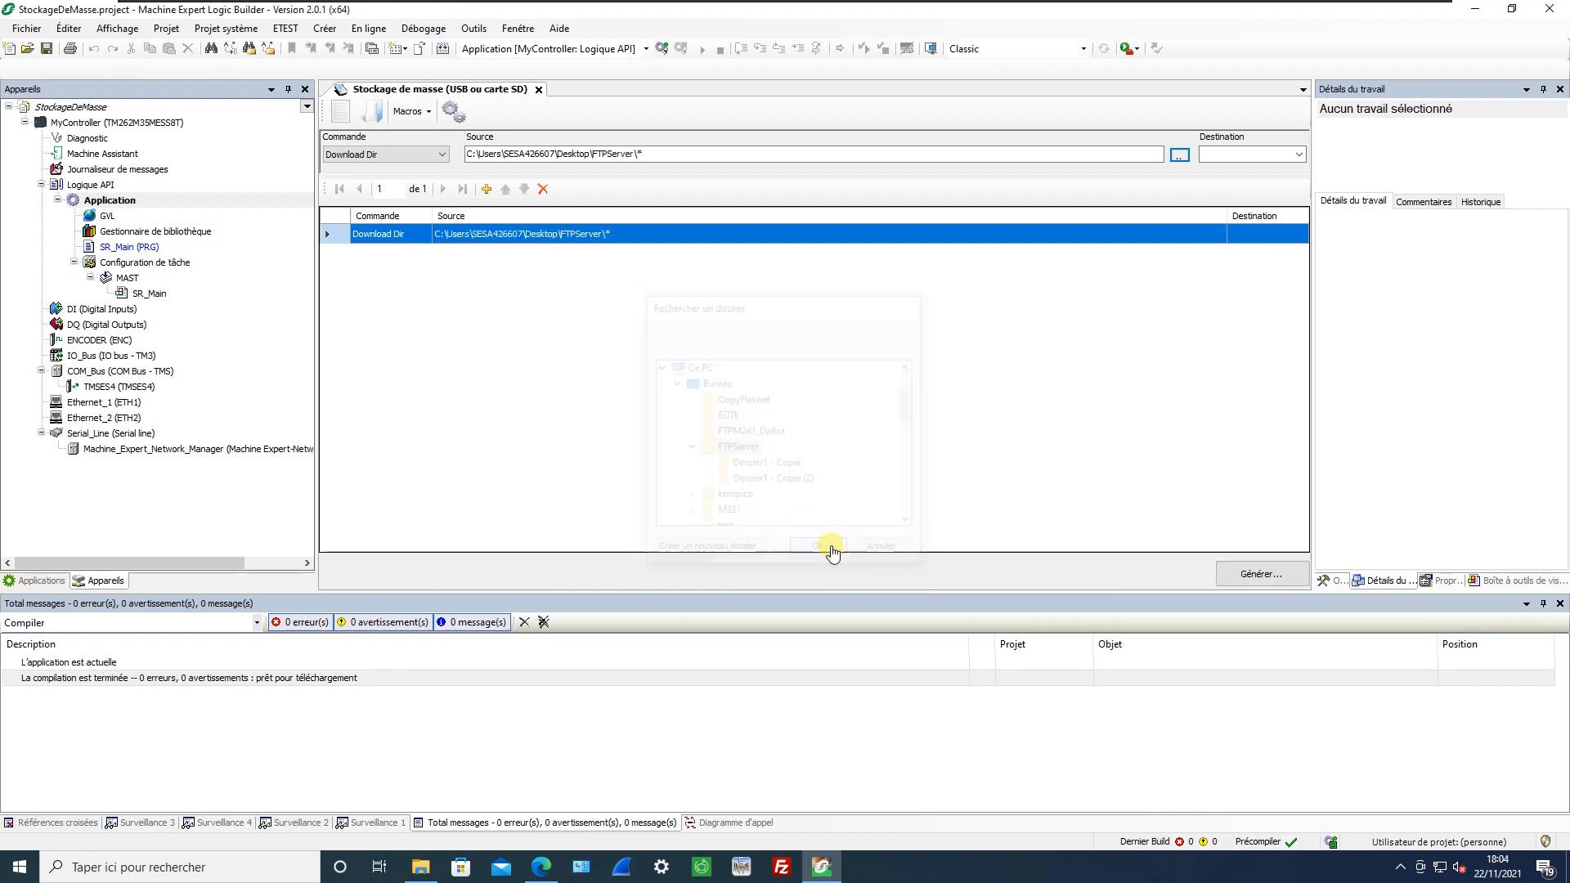
pyautogui.click(1259, 155)
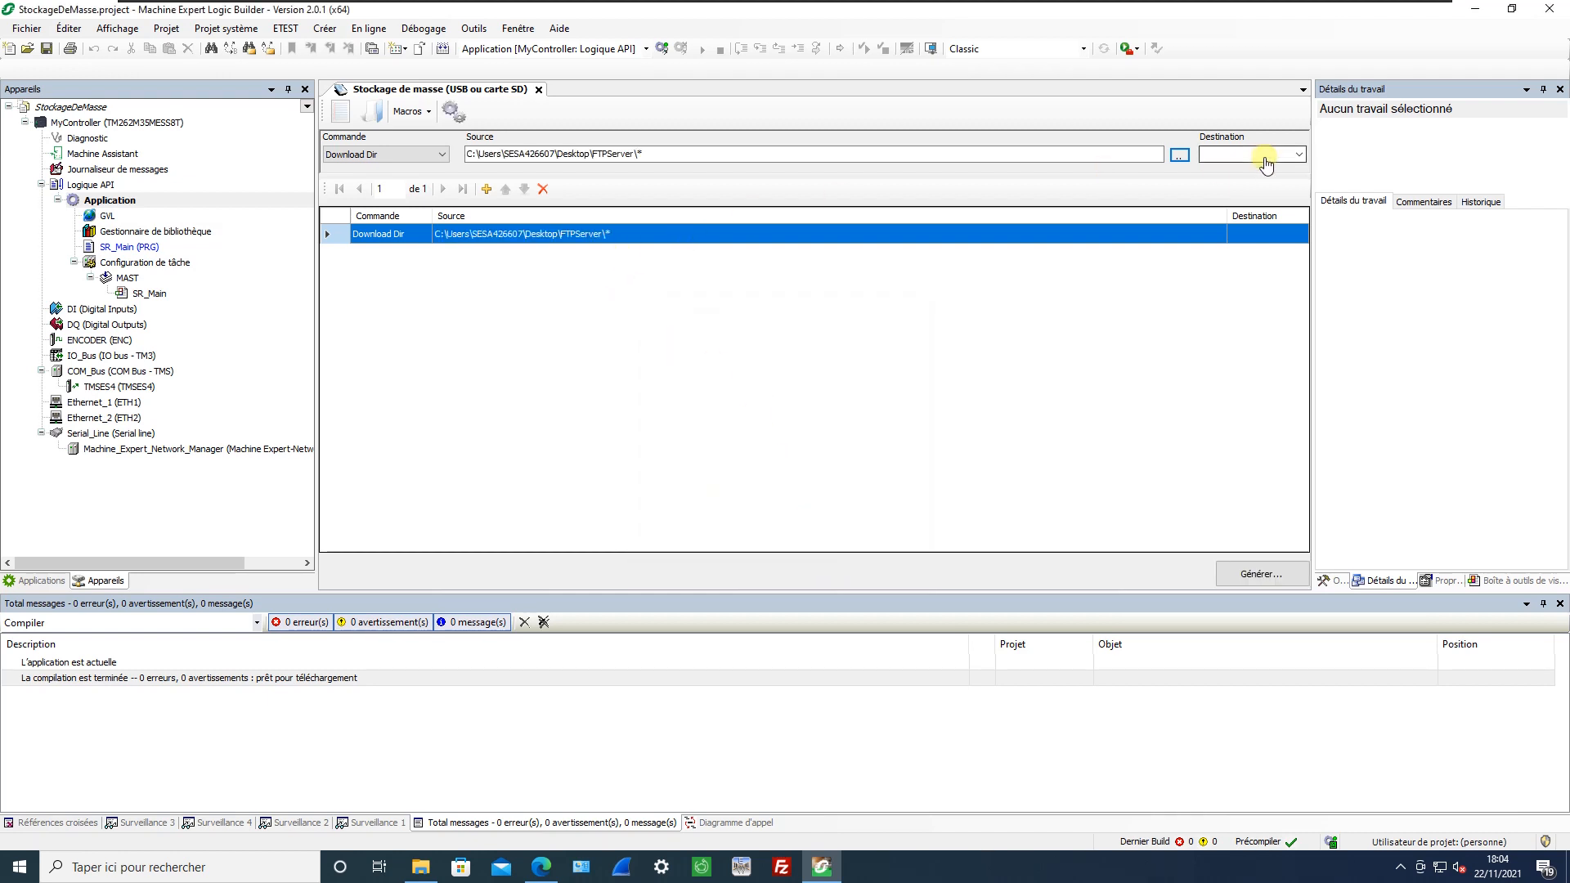
pyautogui.click(1300, 155)
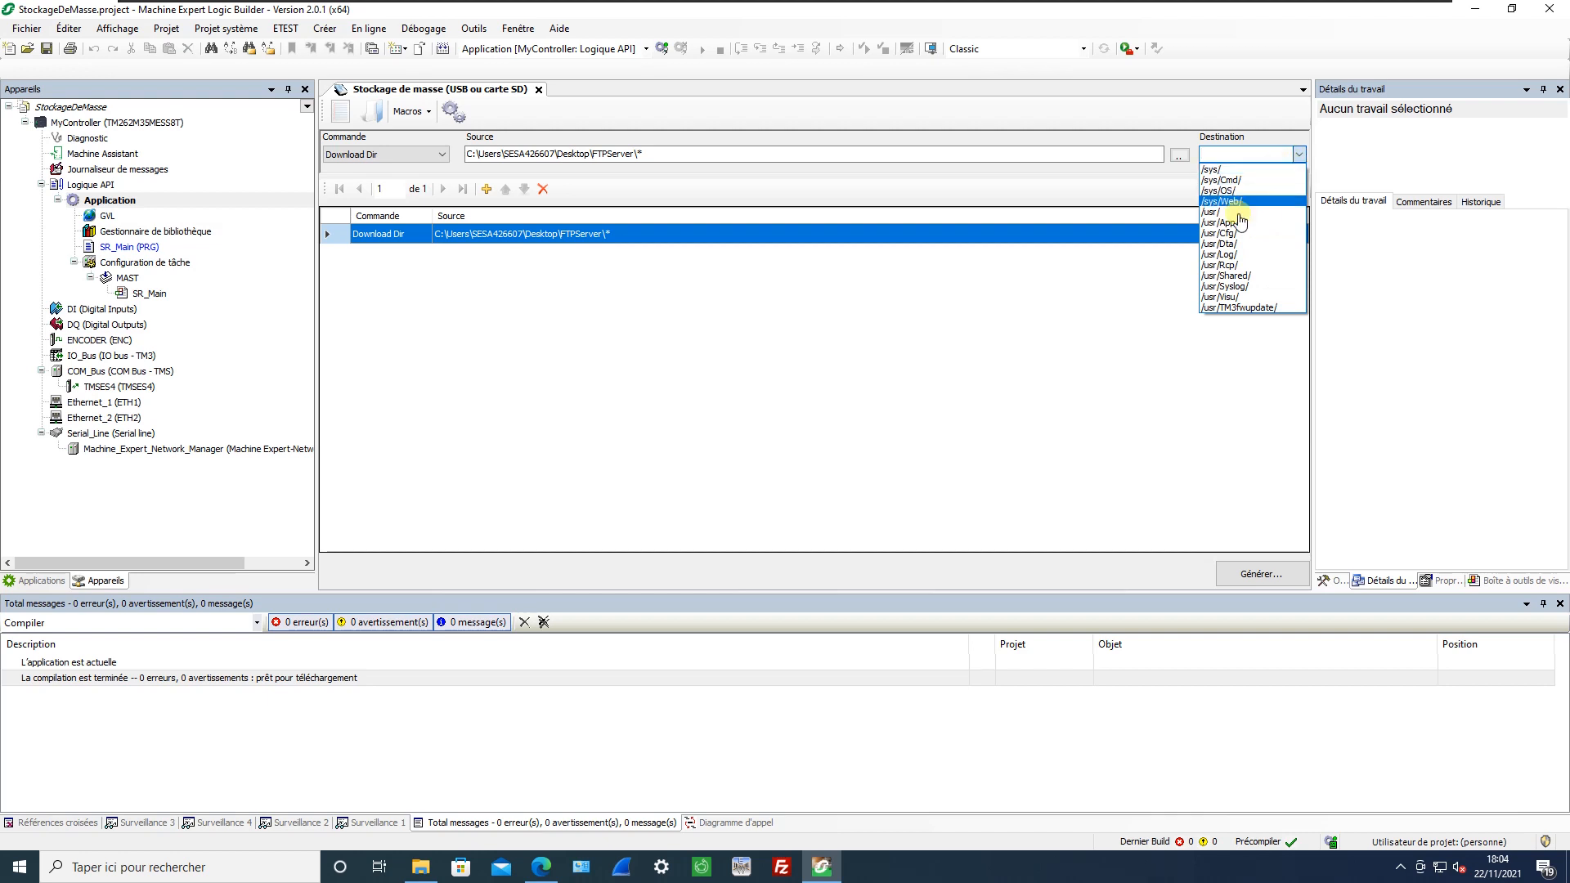
pyautogui.click(1234, 245)
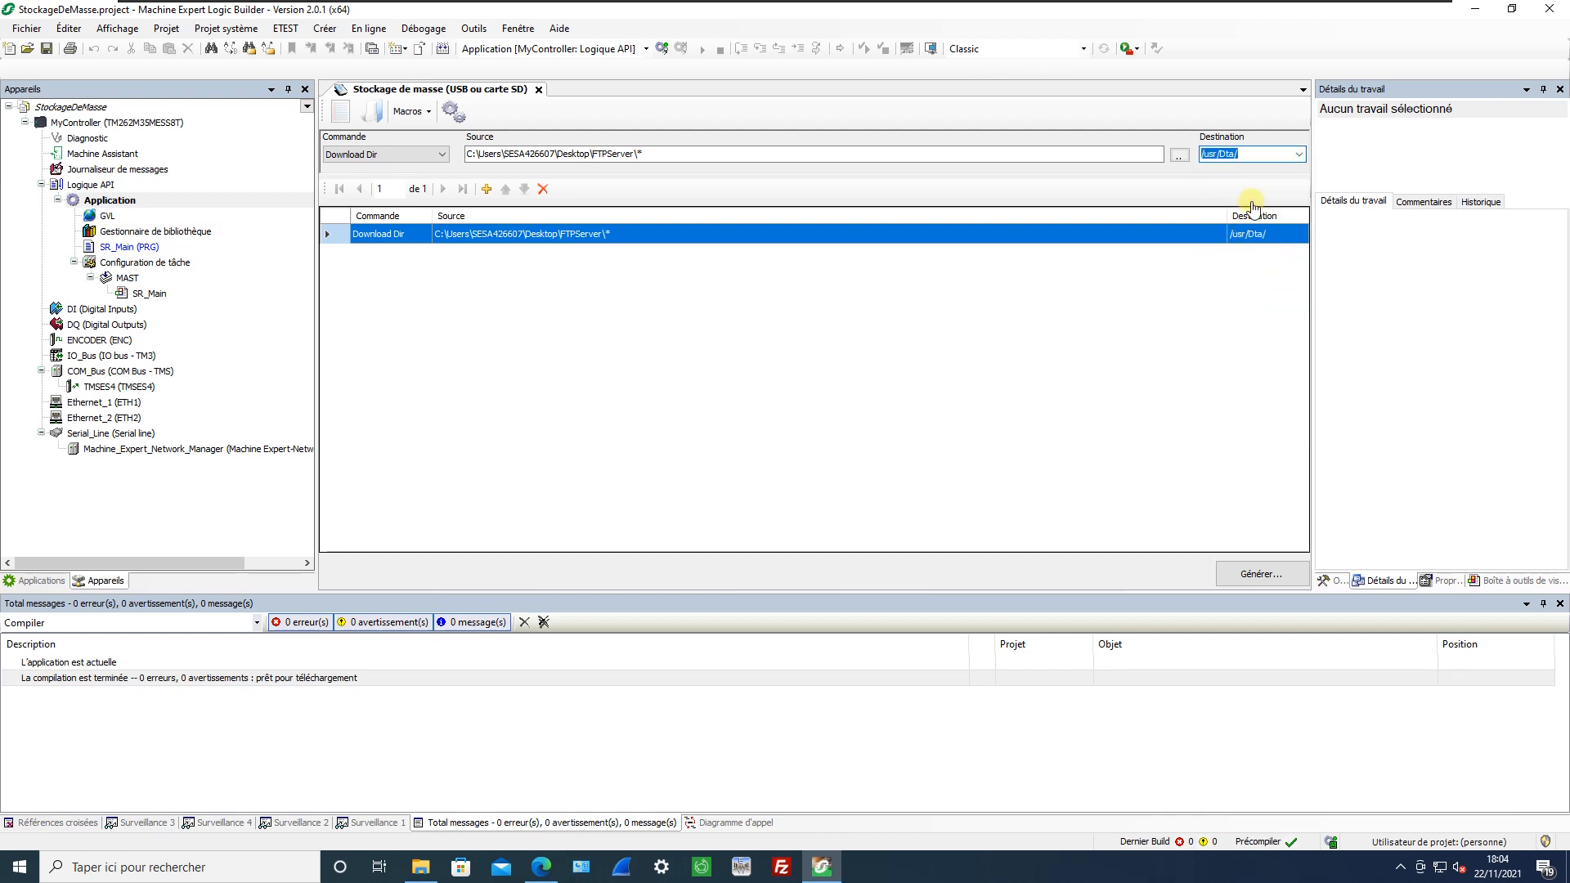
# Add a SetNodeName command with the device name M262Test.
pyautogui.click(484, 190)
pyautogui.click(433, 155)
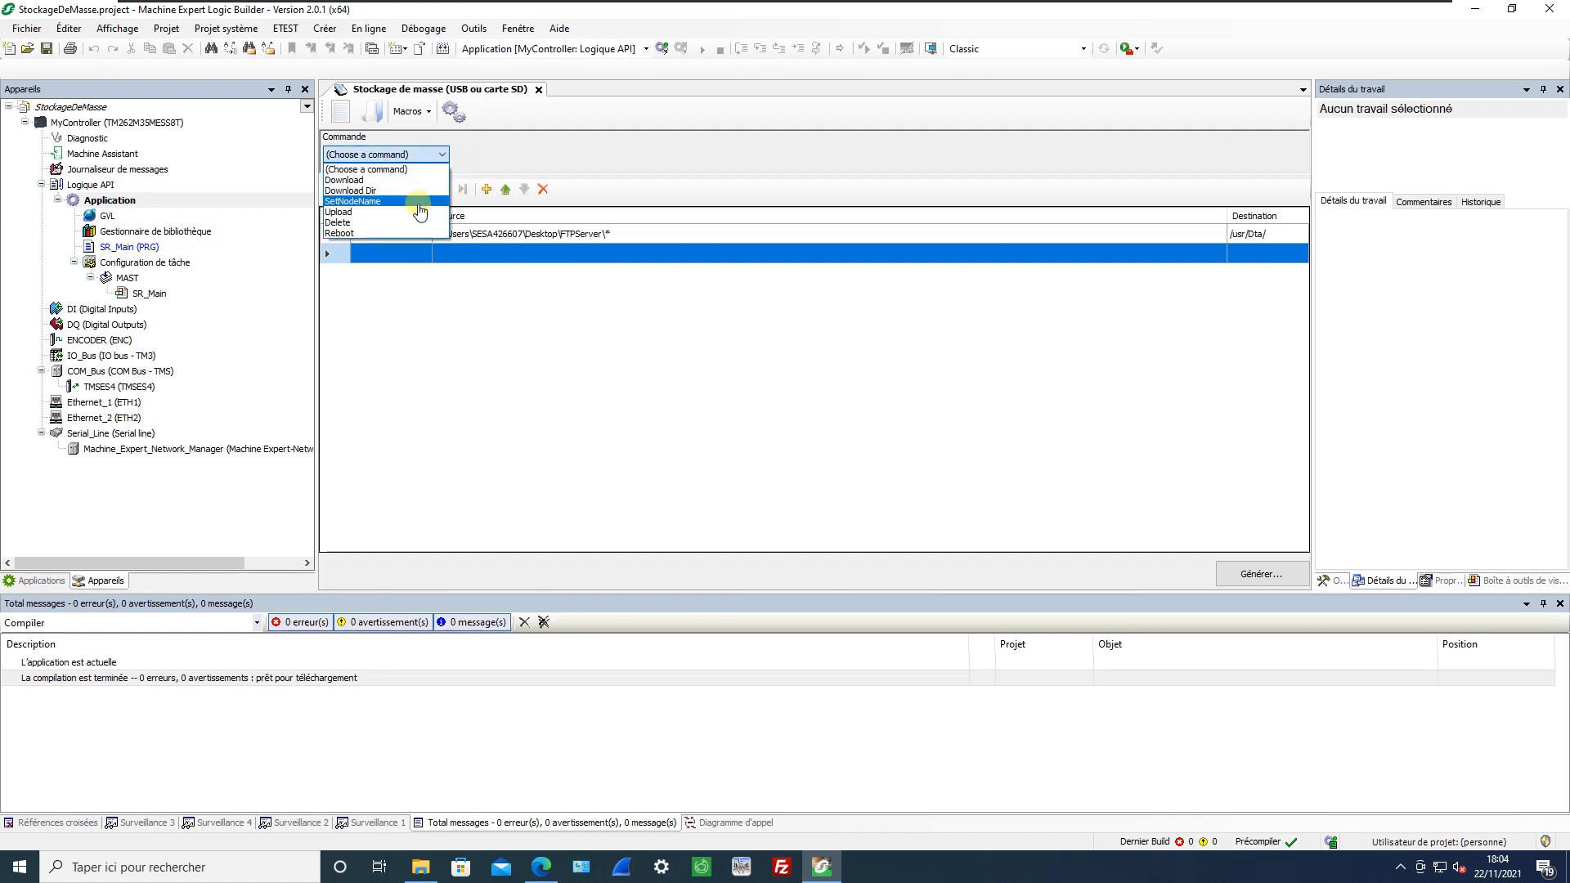
pyautogui.click(381, 201)
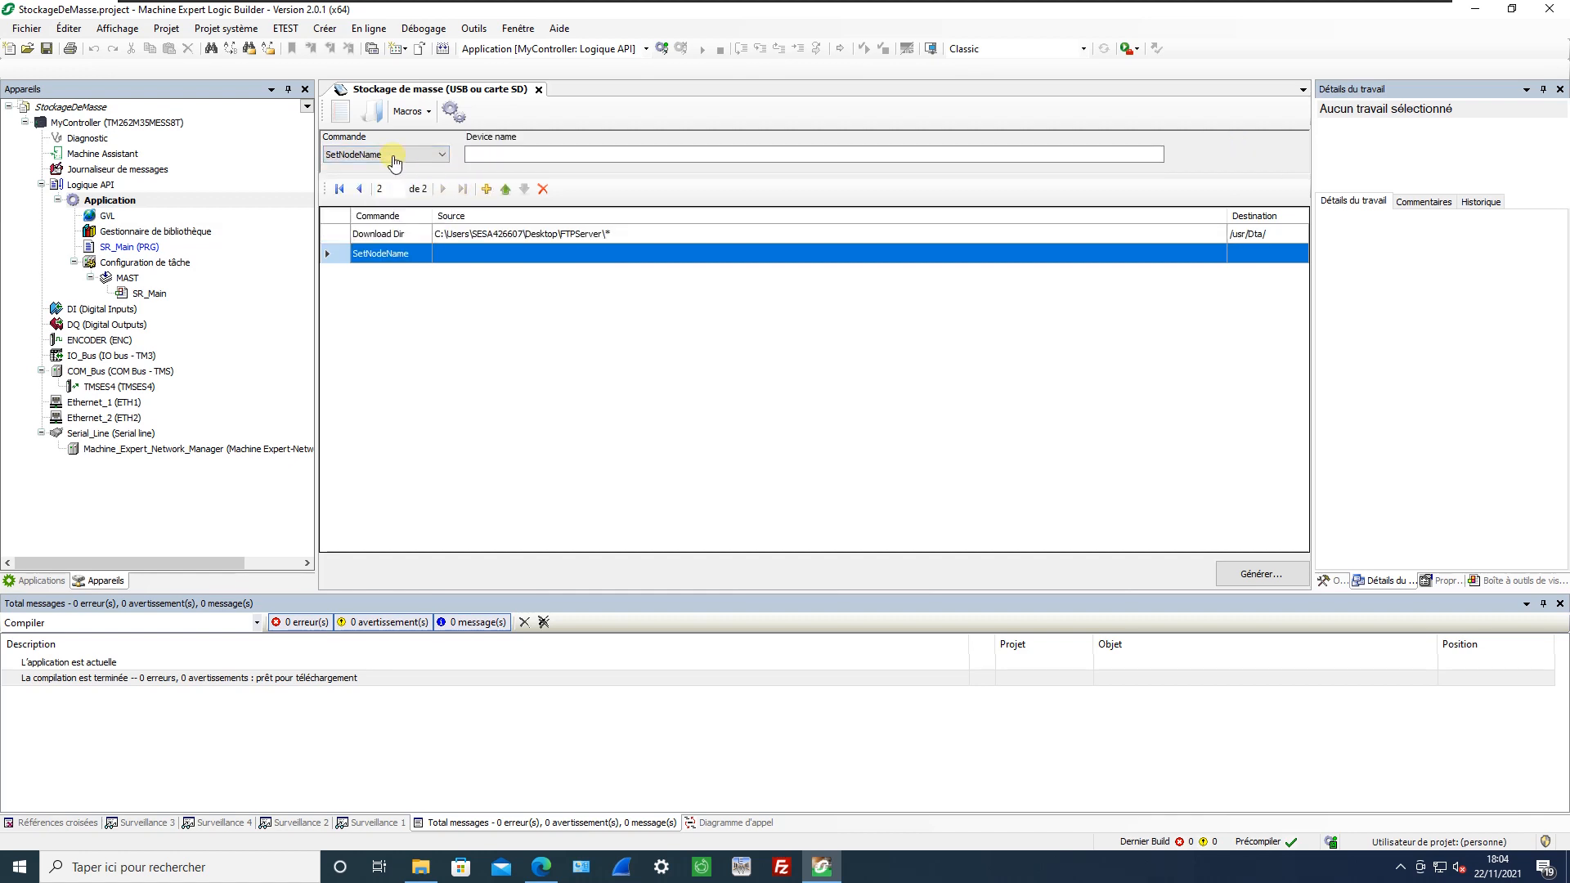
pyautogui.click(491, 155)
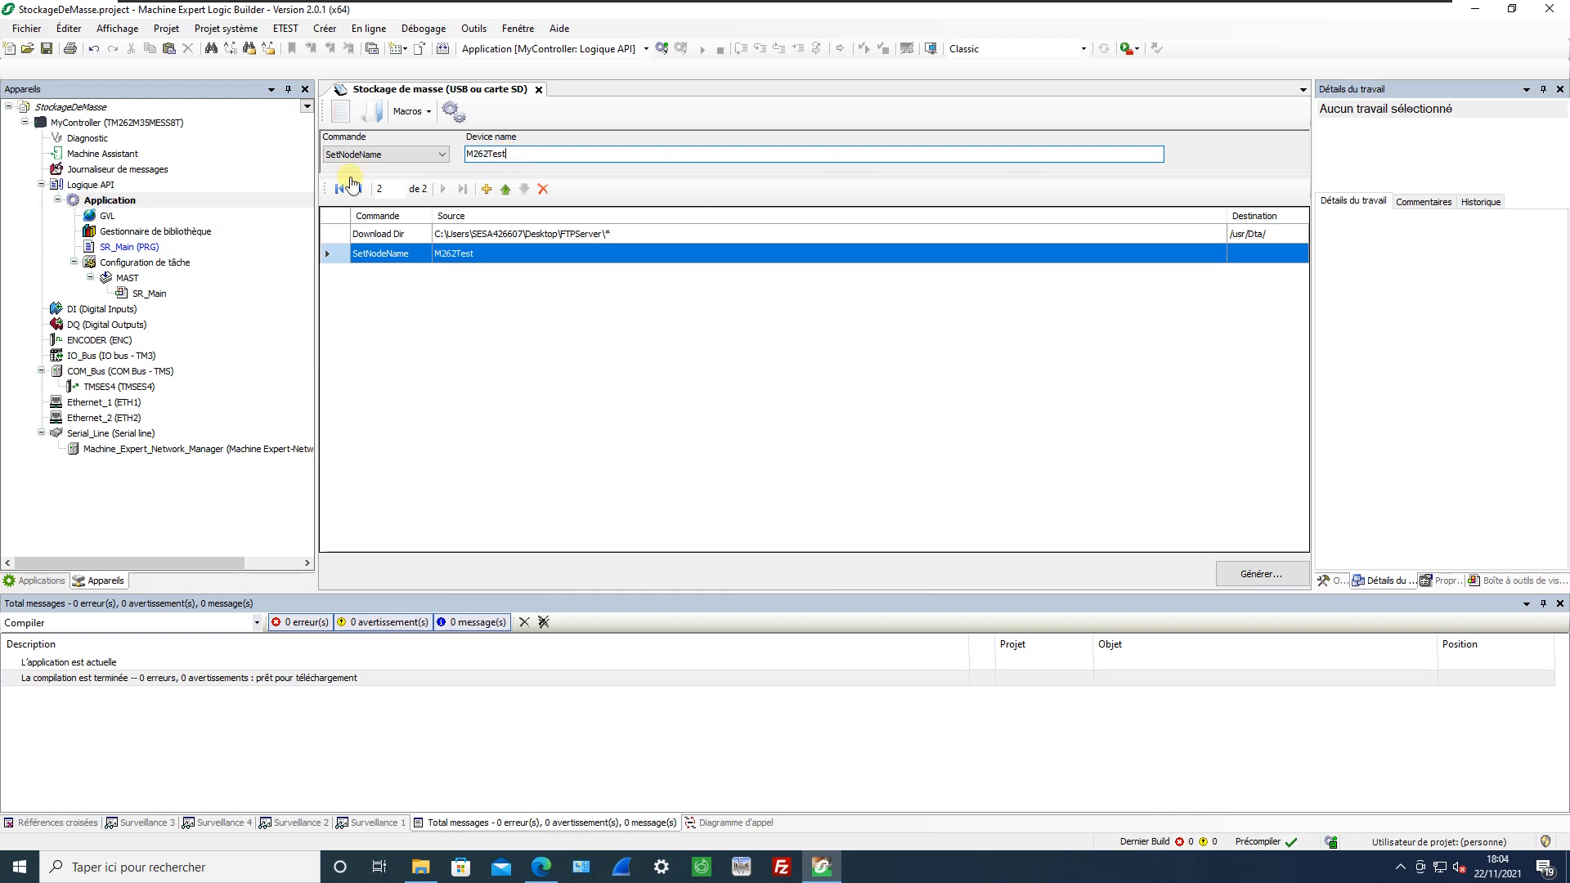
# Add an Upload command with /usr/Dta/* as its source.
pyautogui.click(486, 188)
pyautogui.click(392, 154)
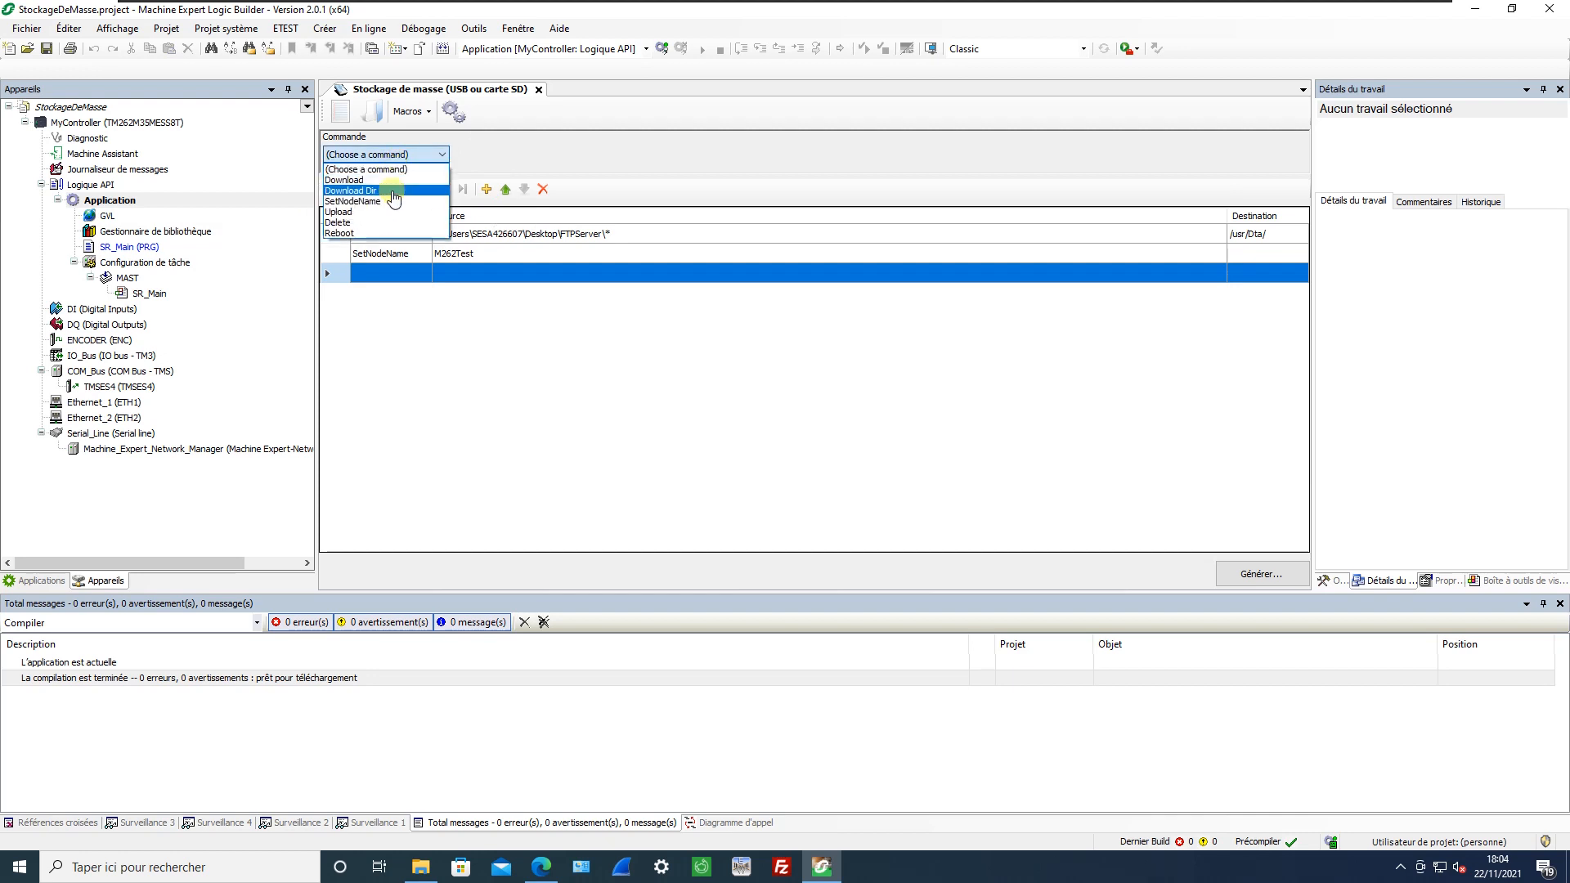
pyautogui.click(385, 212)
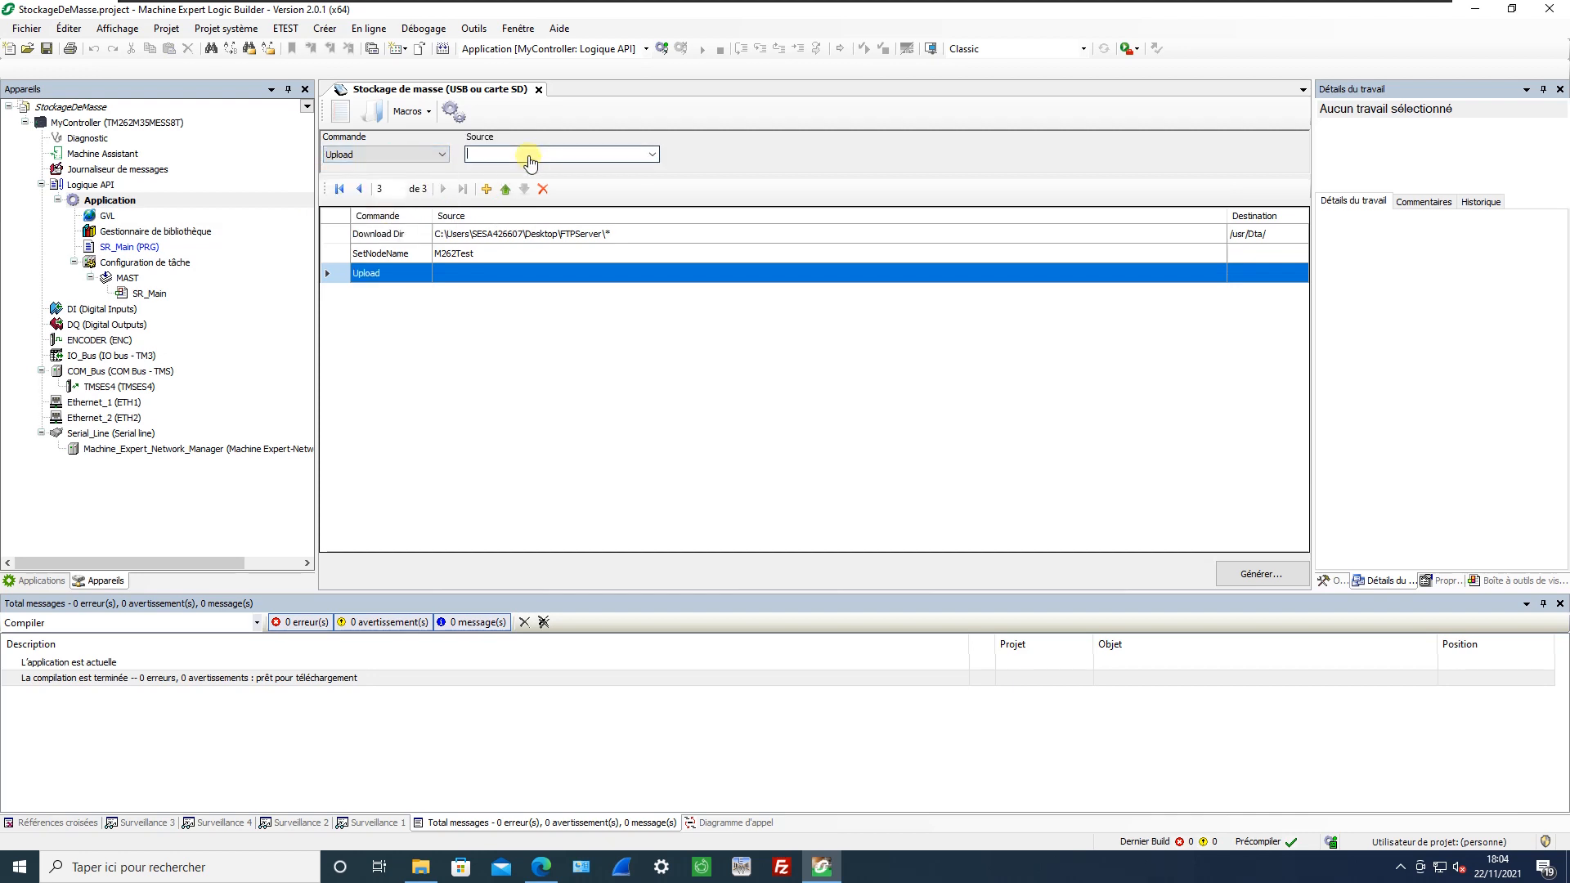
pyautogui.click(655, 155)
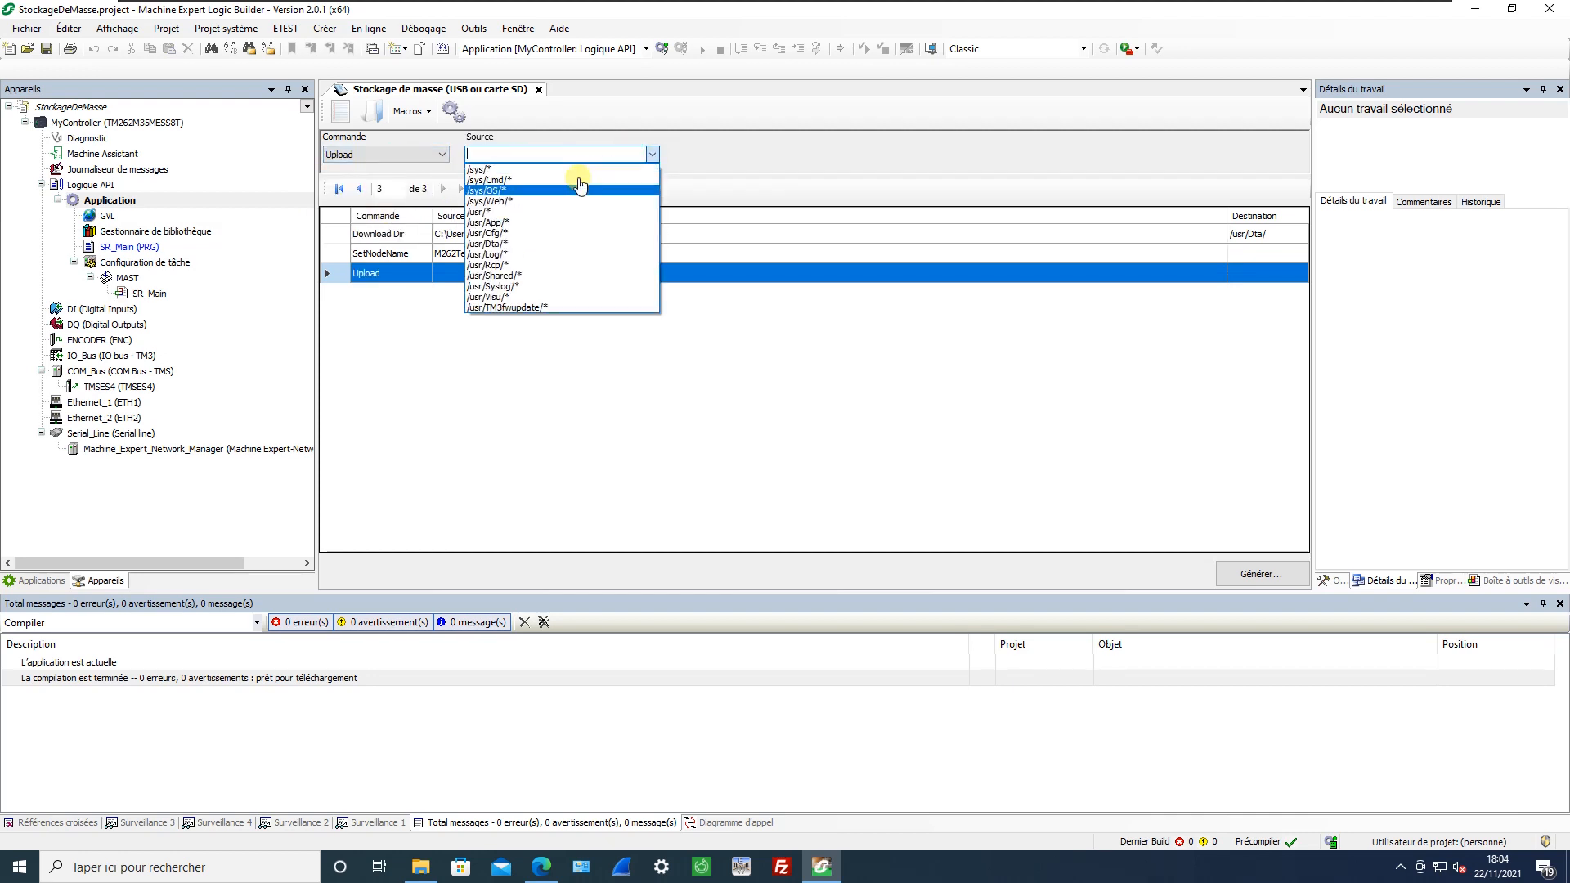
pyautogui.click(502, 244)
# Try Delete as the third command, and restore Upload with source /usr/Dta/* in that same row.
pyautogui.click(446, 161)
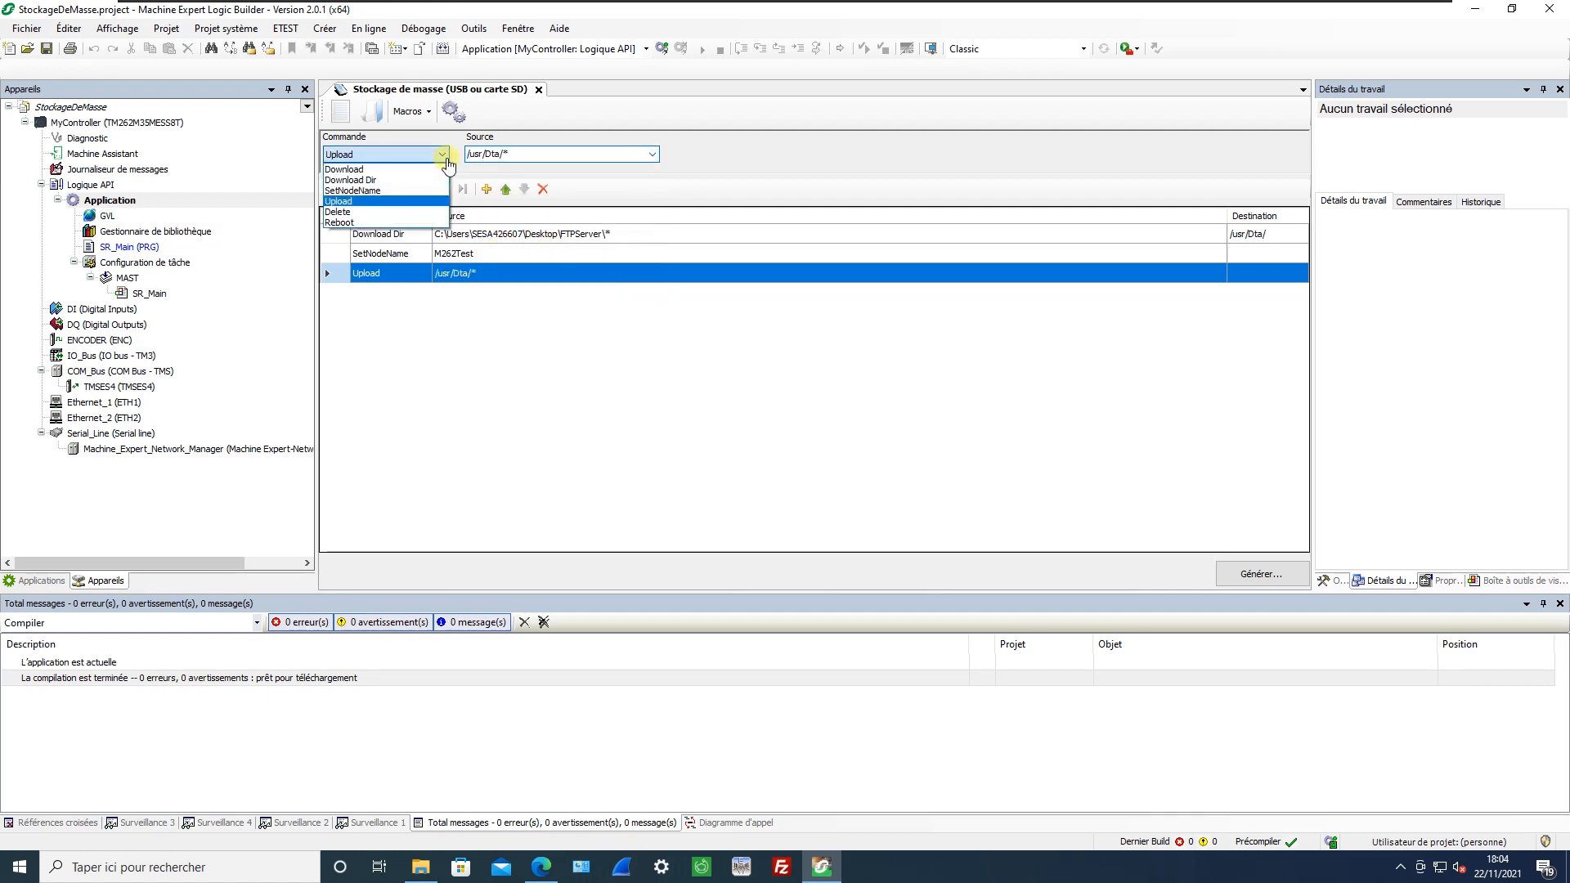
pyautogui.click(420, 212)
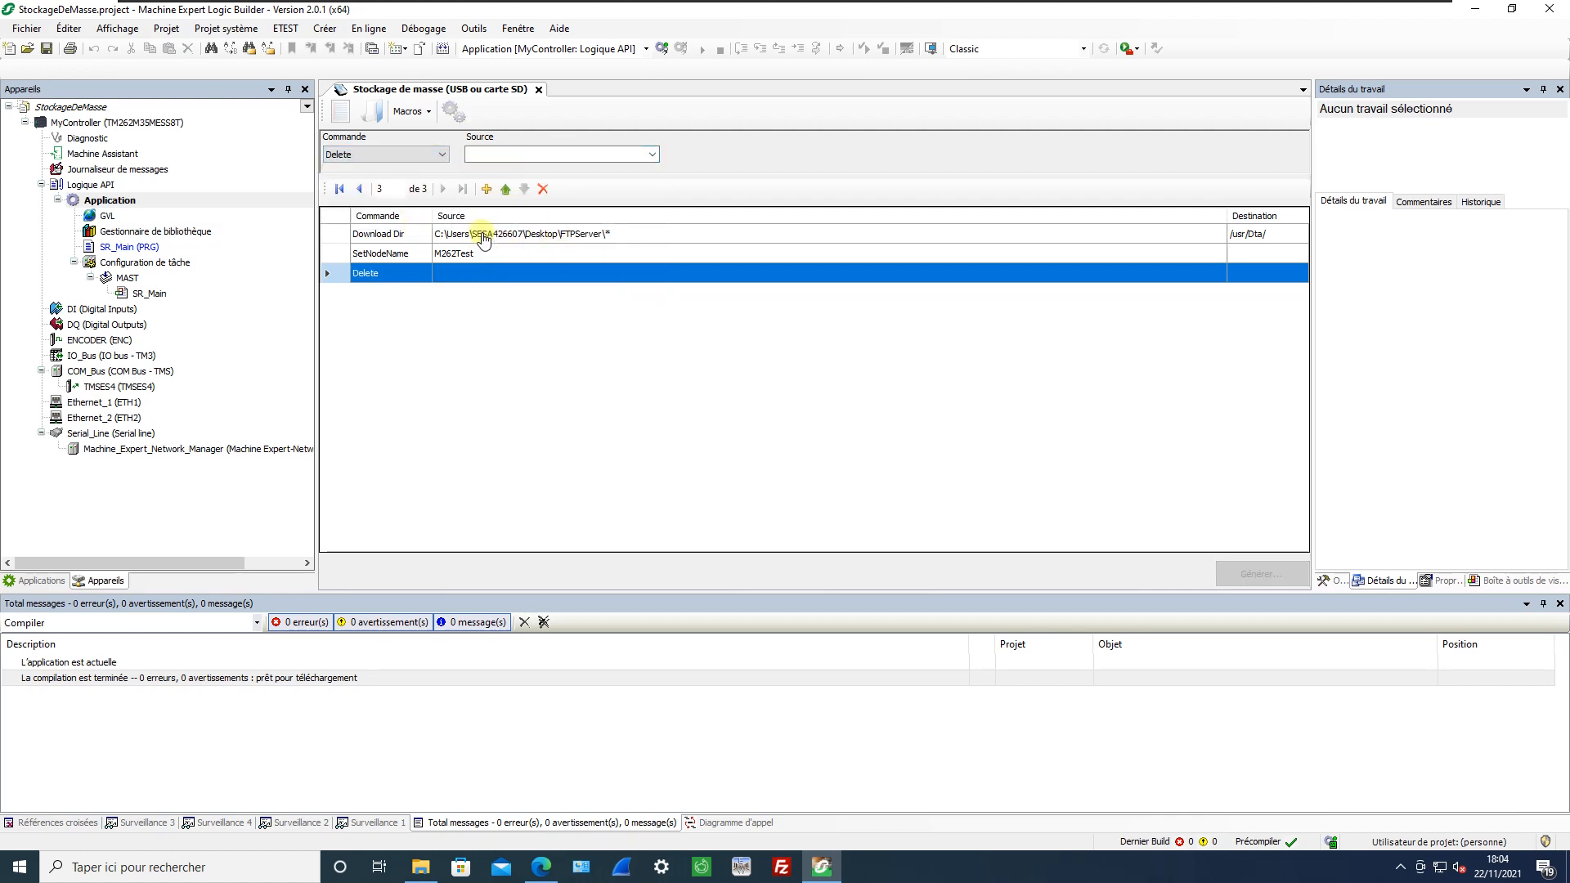
pyautogui.click(442, 155)
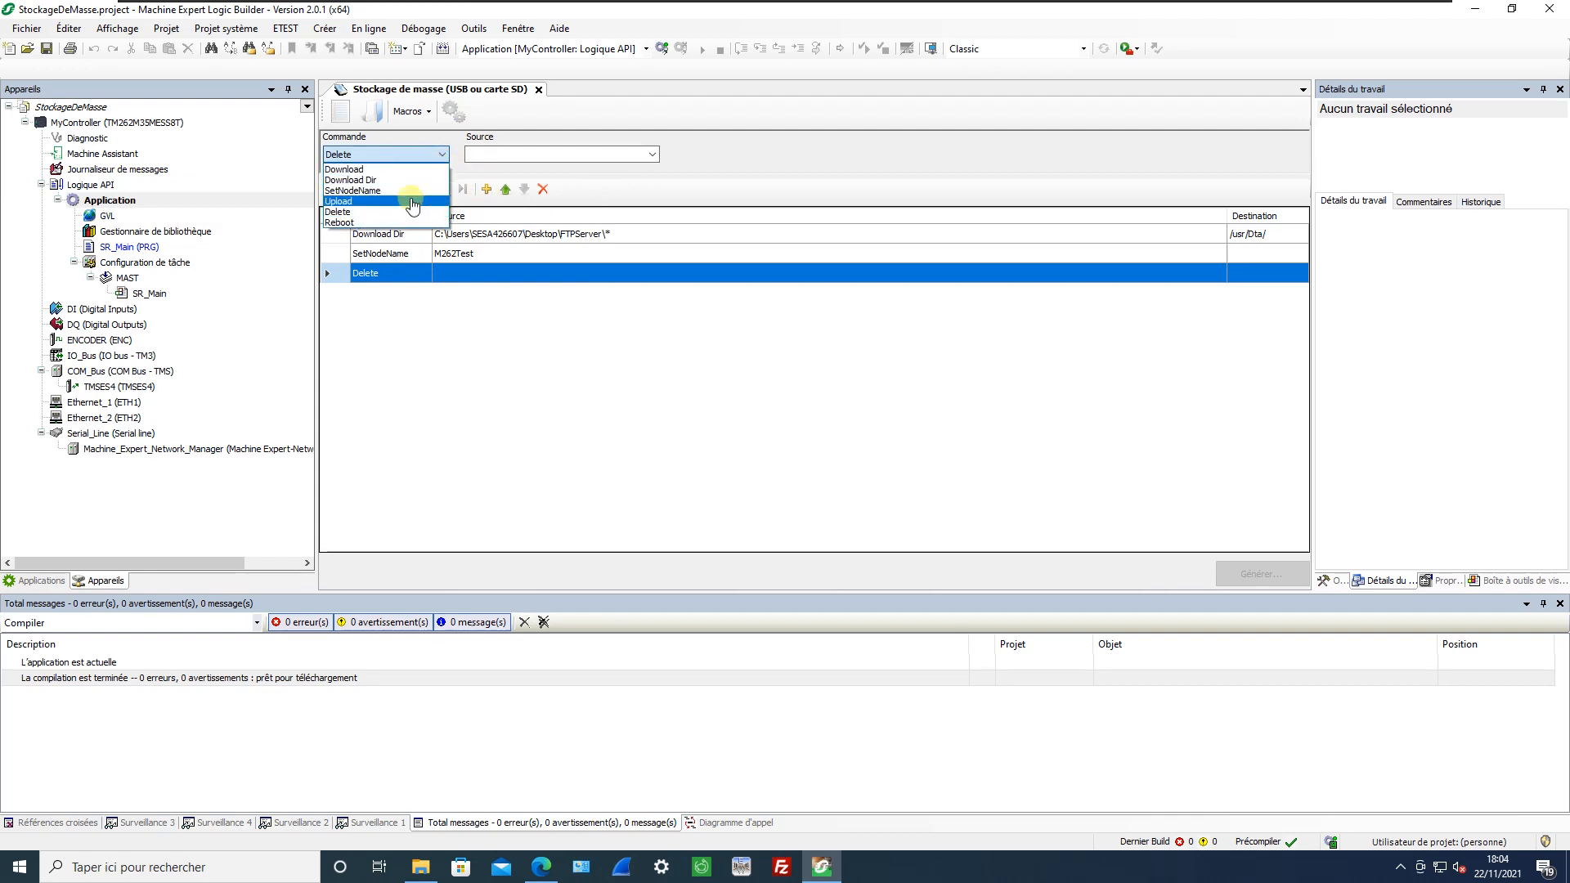
pyautogui.click(417, 176)
pyautogui.click(605, 157)
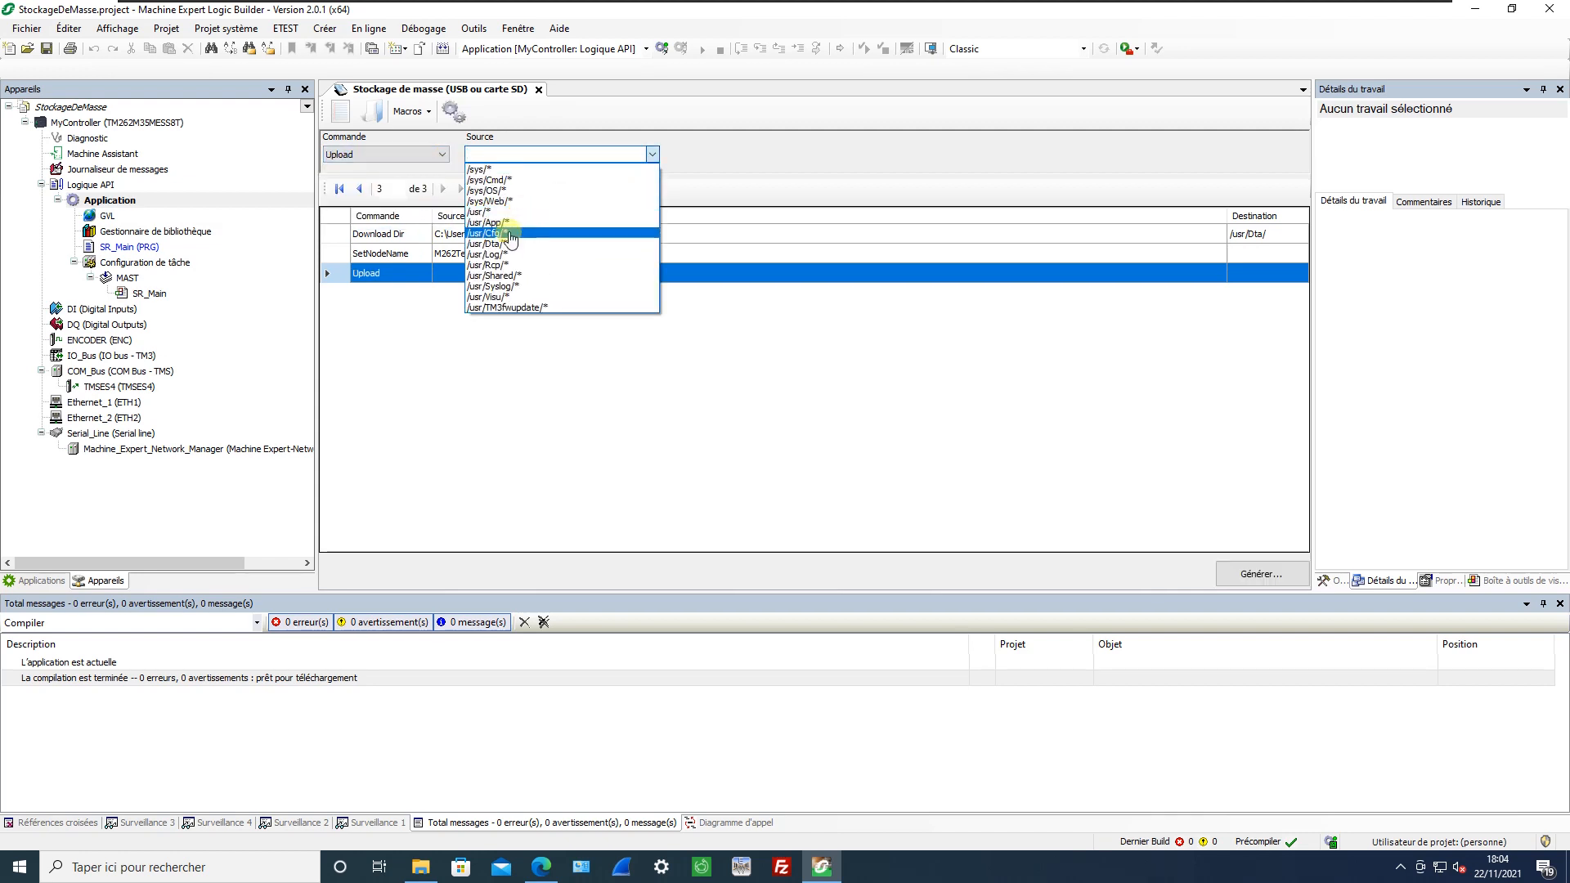
pyautogui.click(499, 246)
pyautogui.click(503, 191)
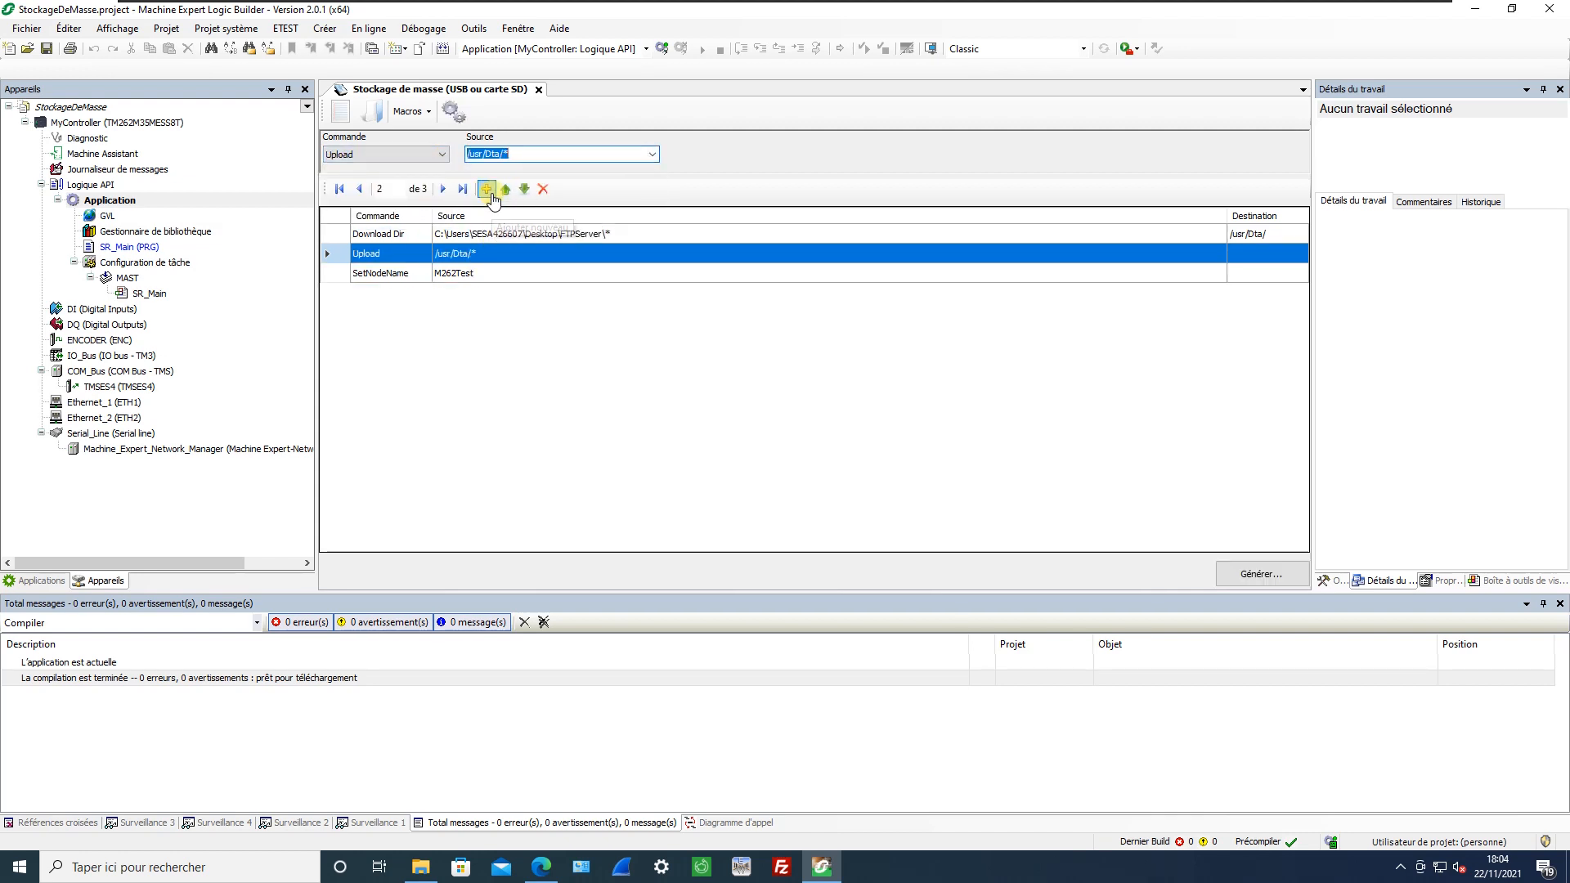
pyautogui.click(524, 190)
# Add a Delete command with /usr/Rcp/* as its source.
pyautogui.click(486, 191)
pyautogui.click(408, 152)
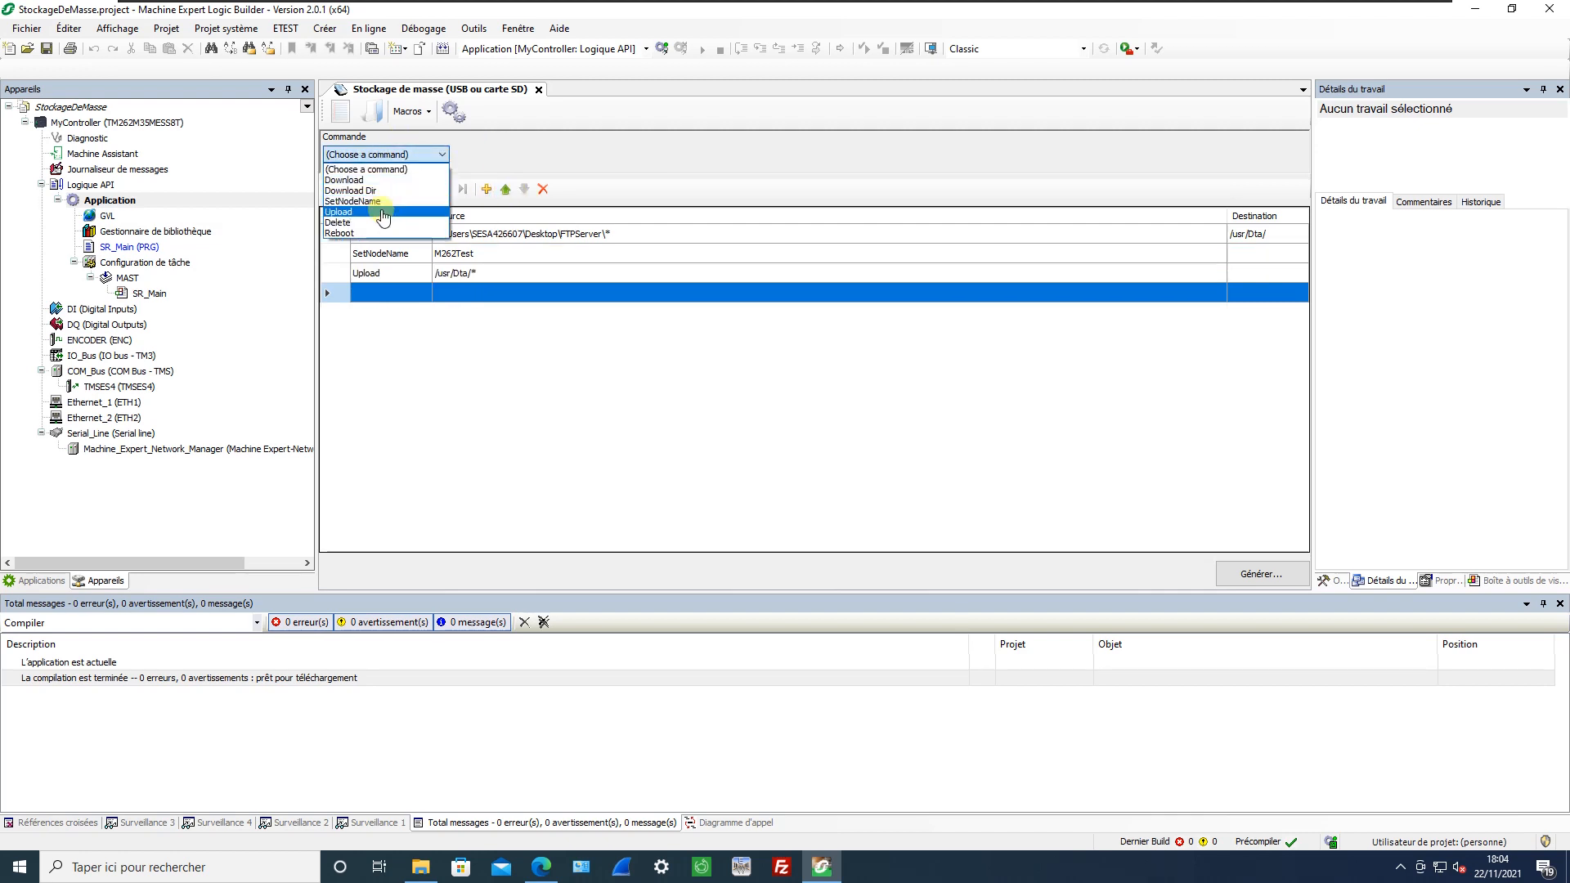
pyautogui.click(398, 210)
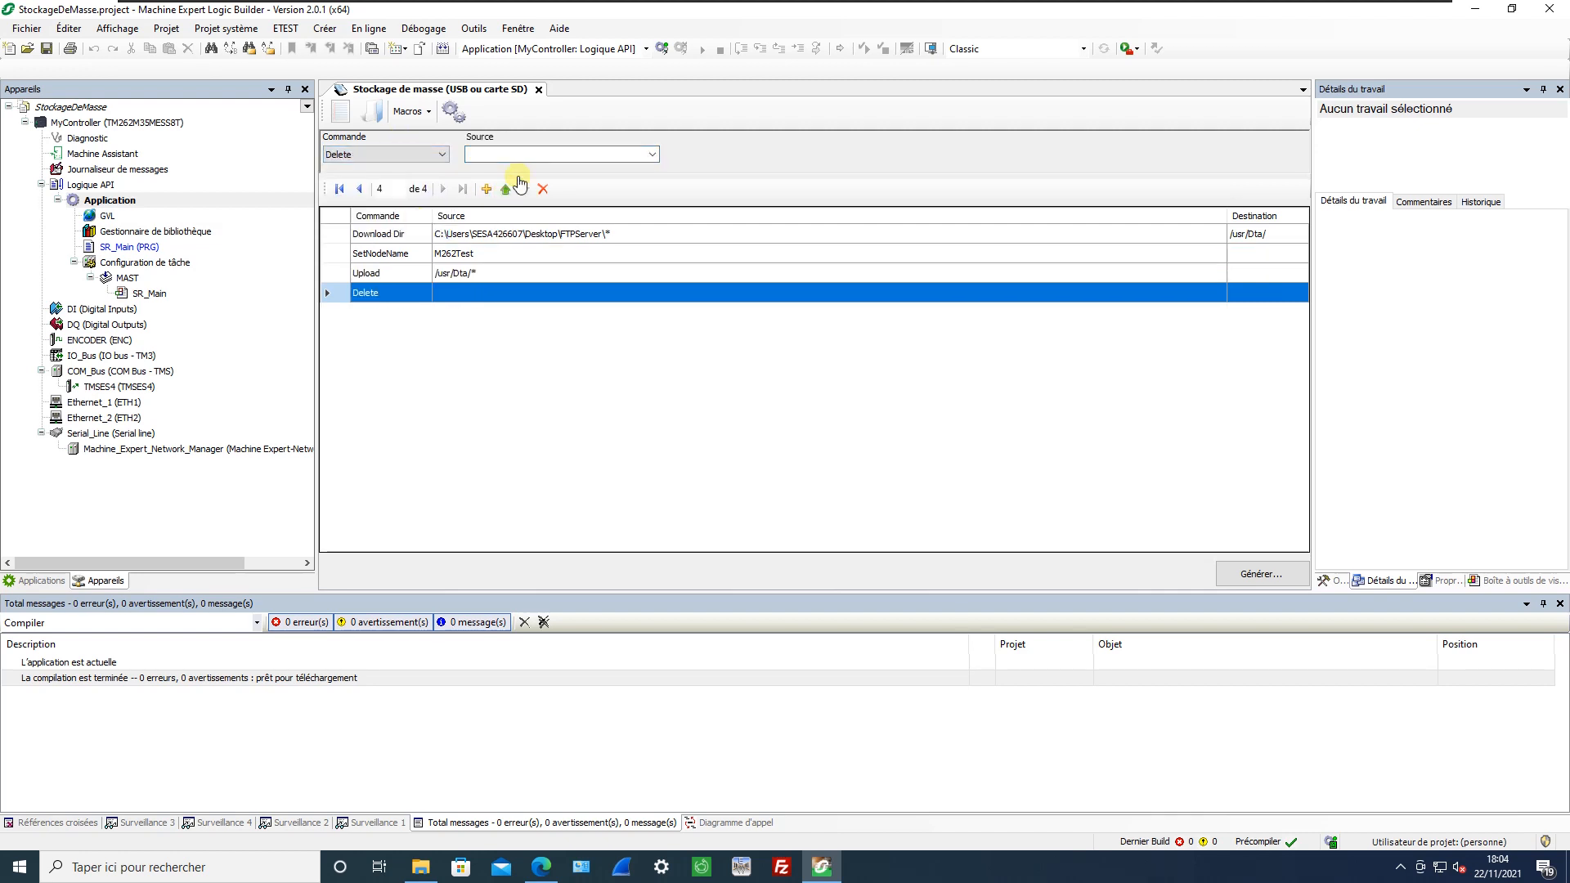
pyautogui.click(653, 155)
pyautogui.click(495, 265)
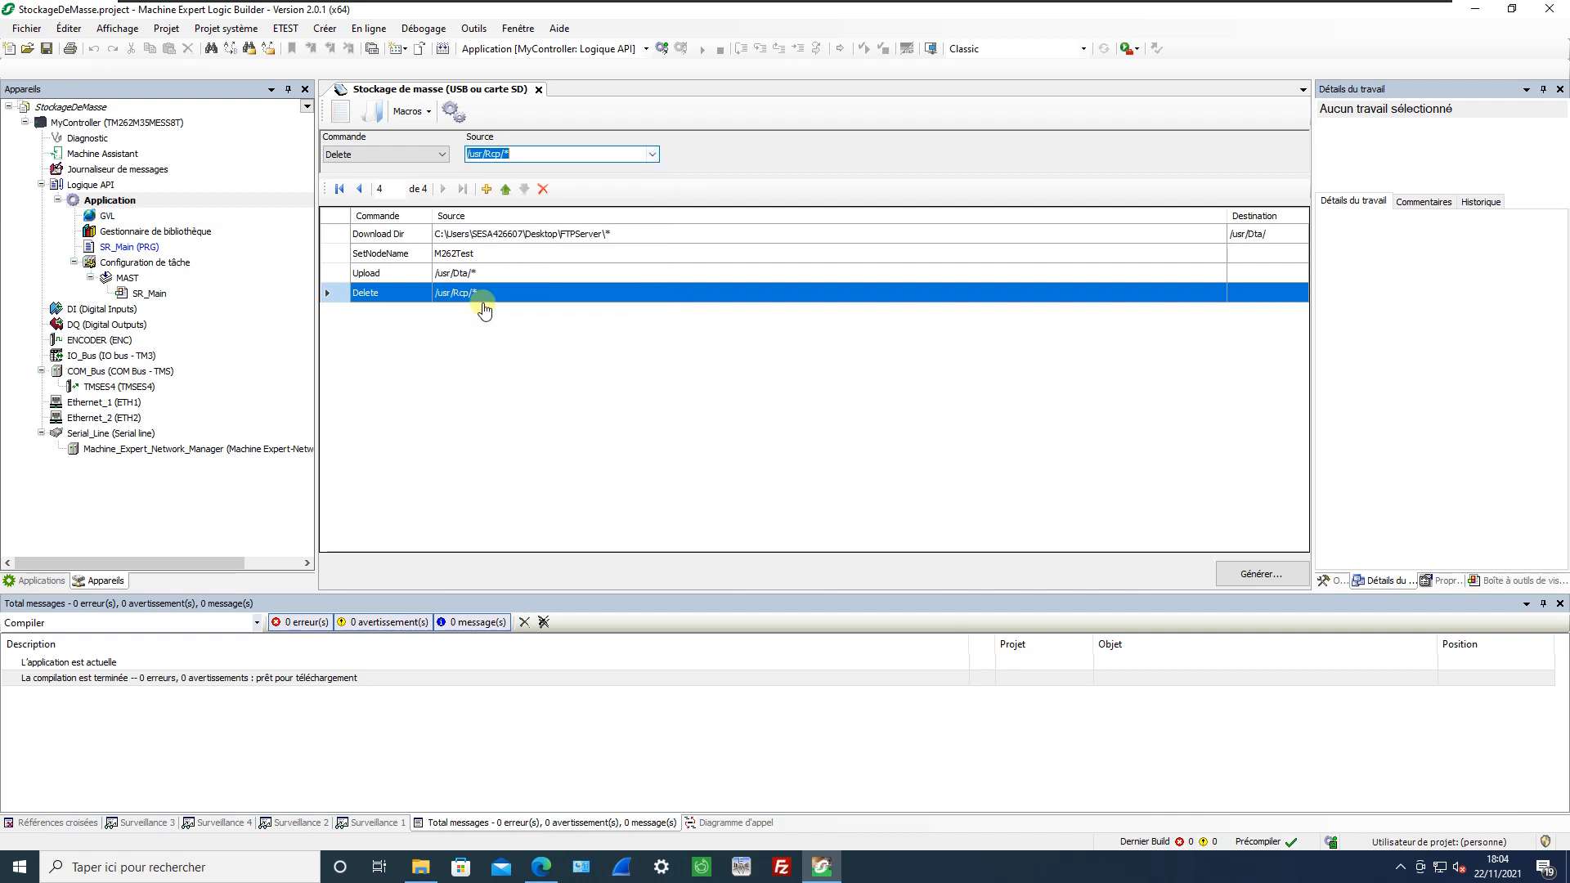
# Add a Reboot command at the end of the command list.
pyautogui.click(486, 190)
pyautogui.click(409, 154)
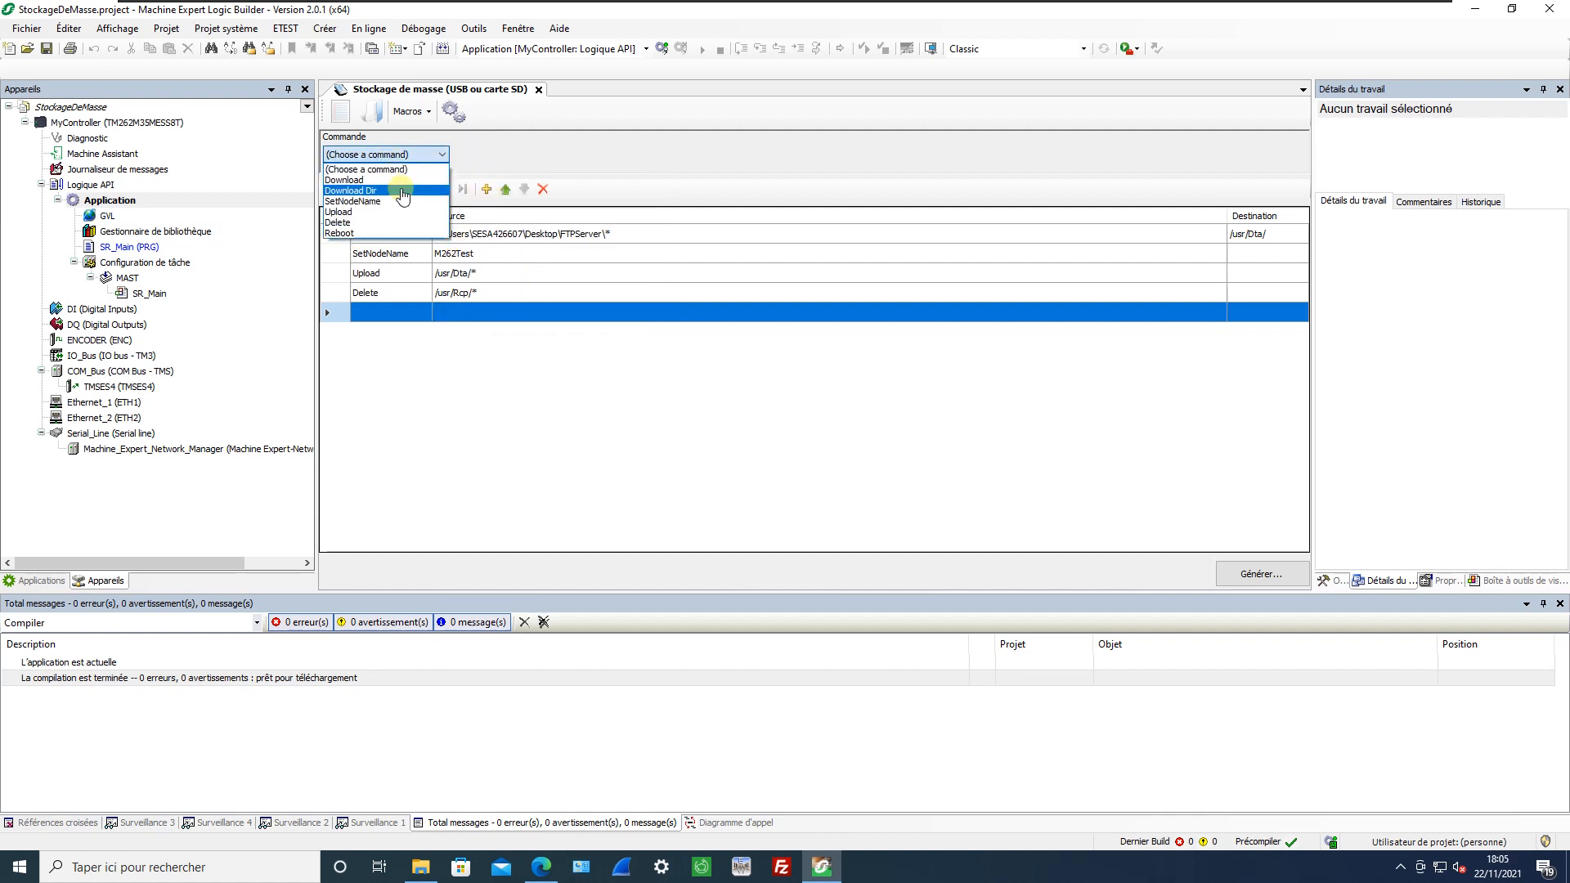
pyautogui.click(427, 252)
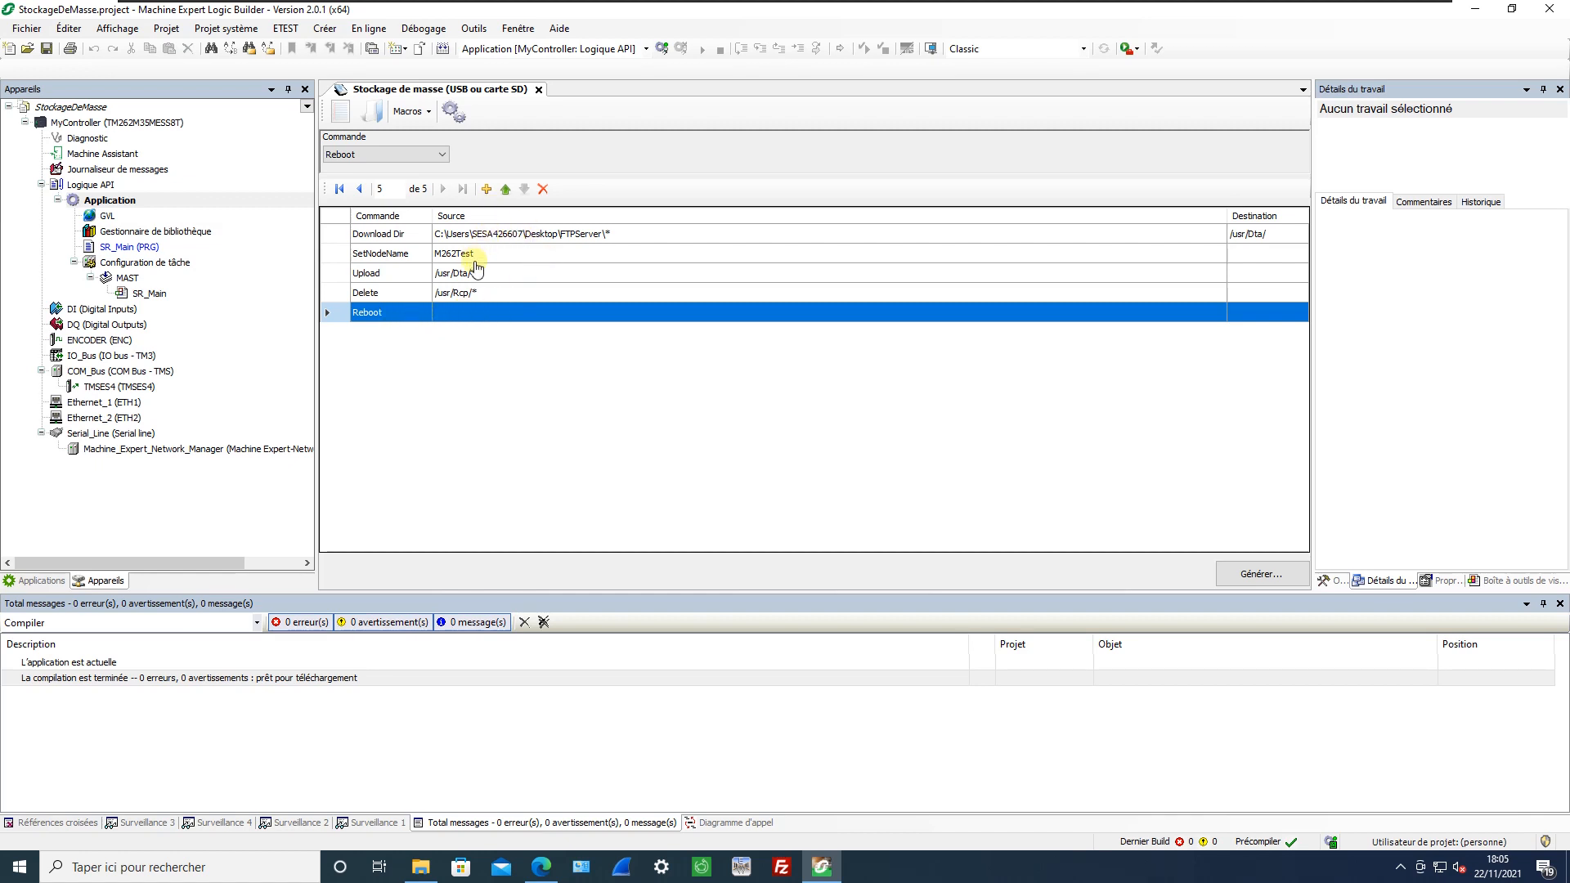
# Move the SetNodeName command to the first row and move the Upload command below Delete.
pyautogui.press('Up')
pyautogui.press('Up')
pyautogui.press('Up')
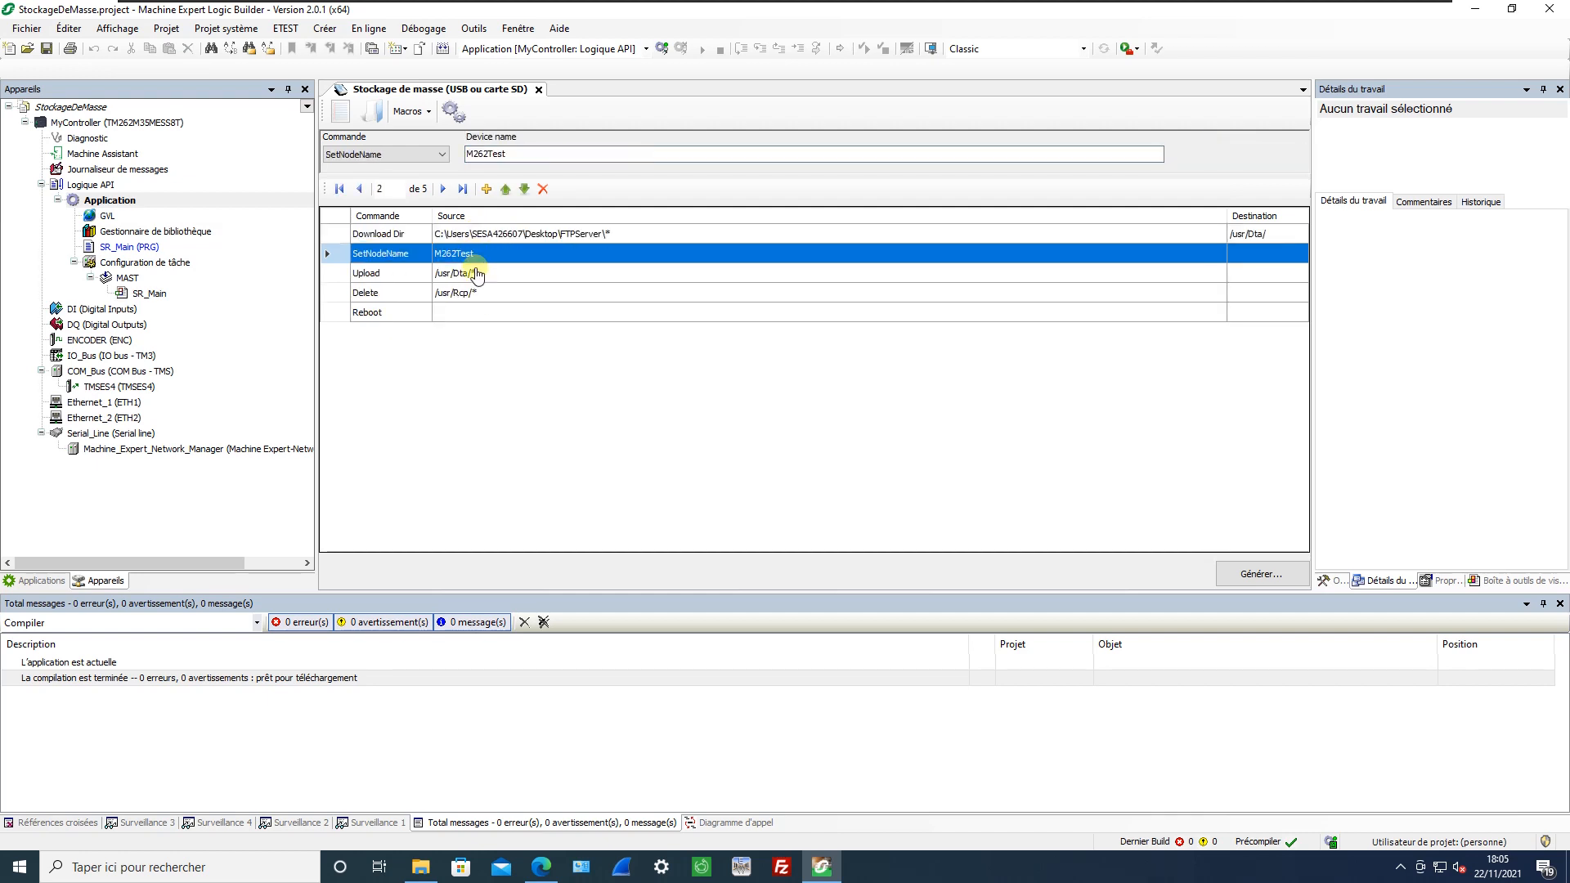
pyautogui.press('Down')
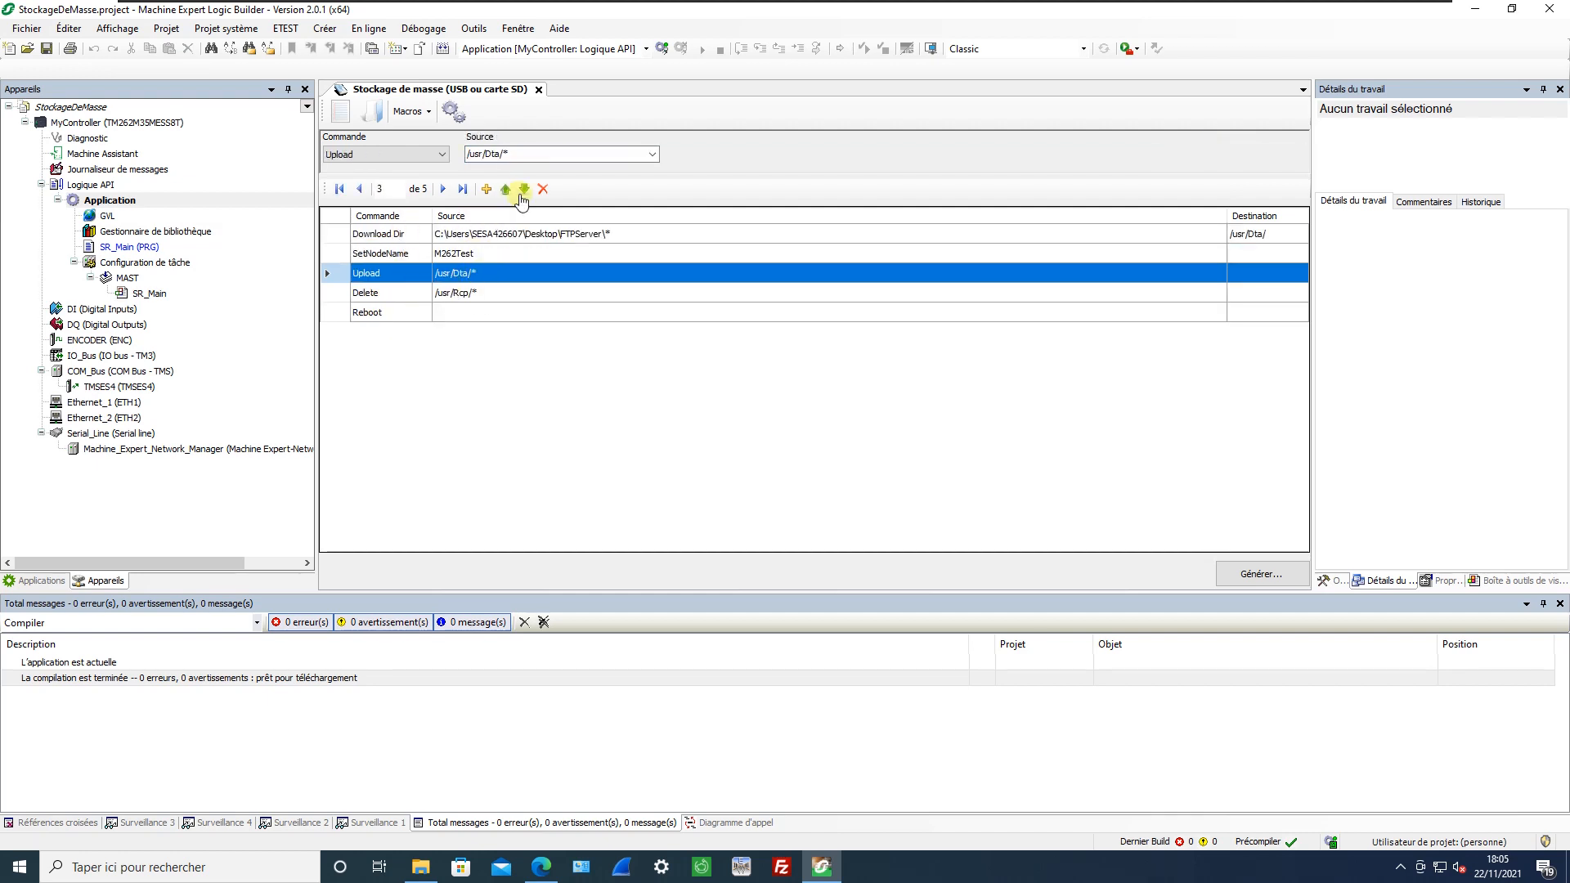
pyautogui.click(475, 257)
pyautogui.click(505, 189)
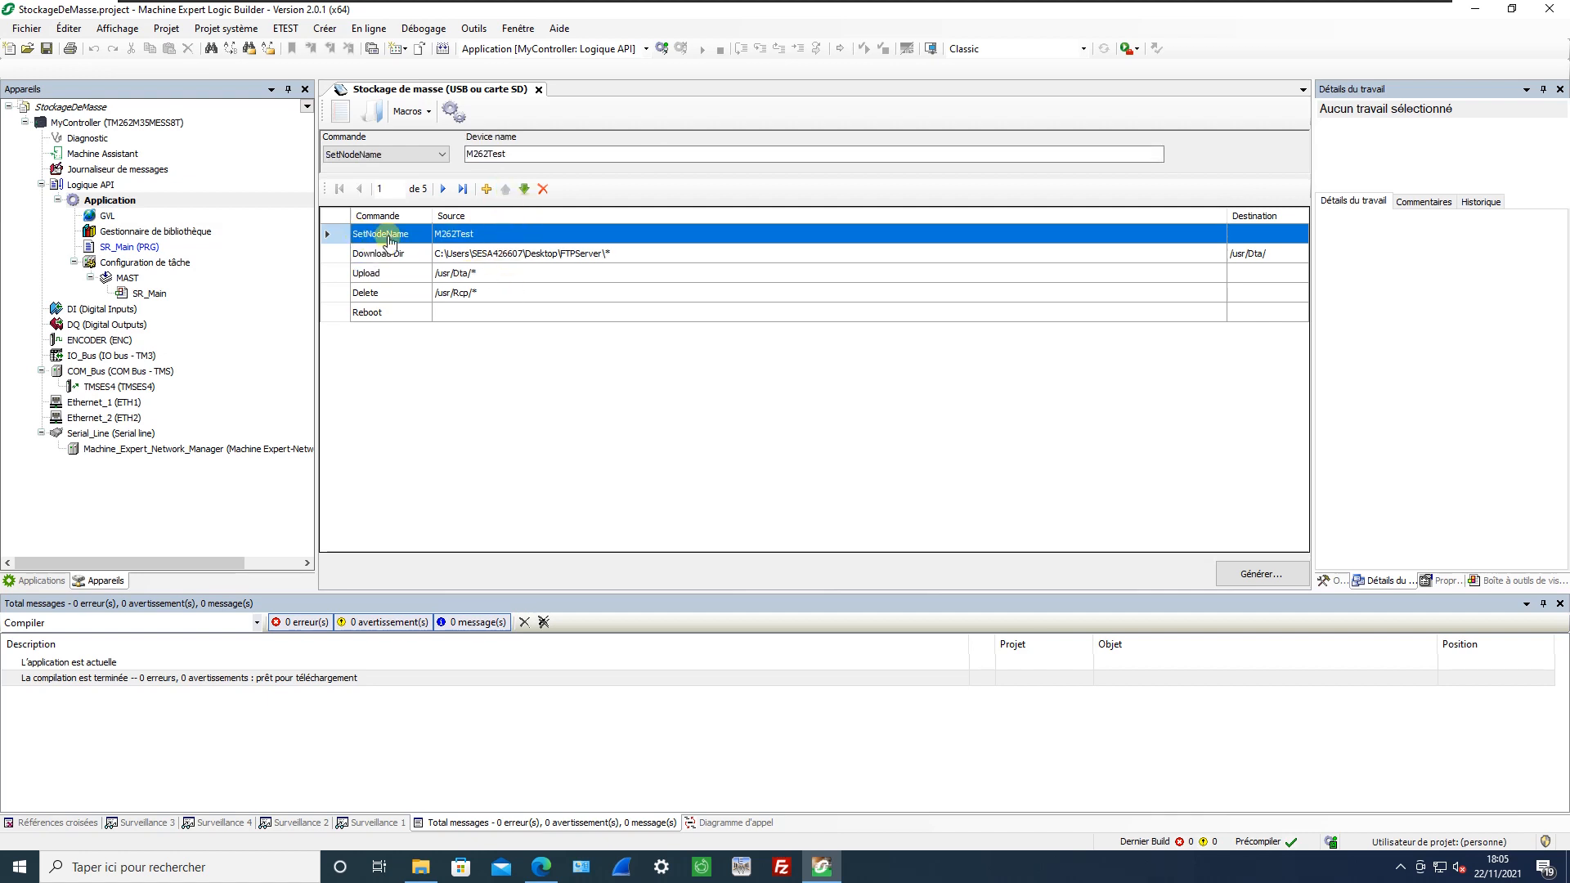
pyautogui.click(402, 275)
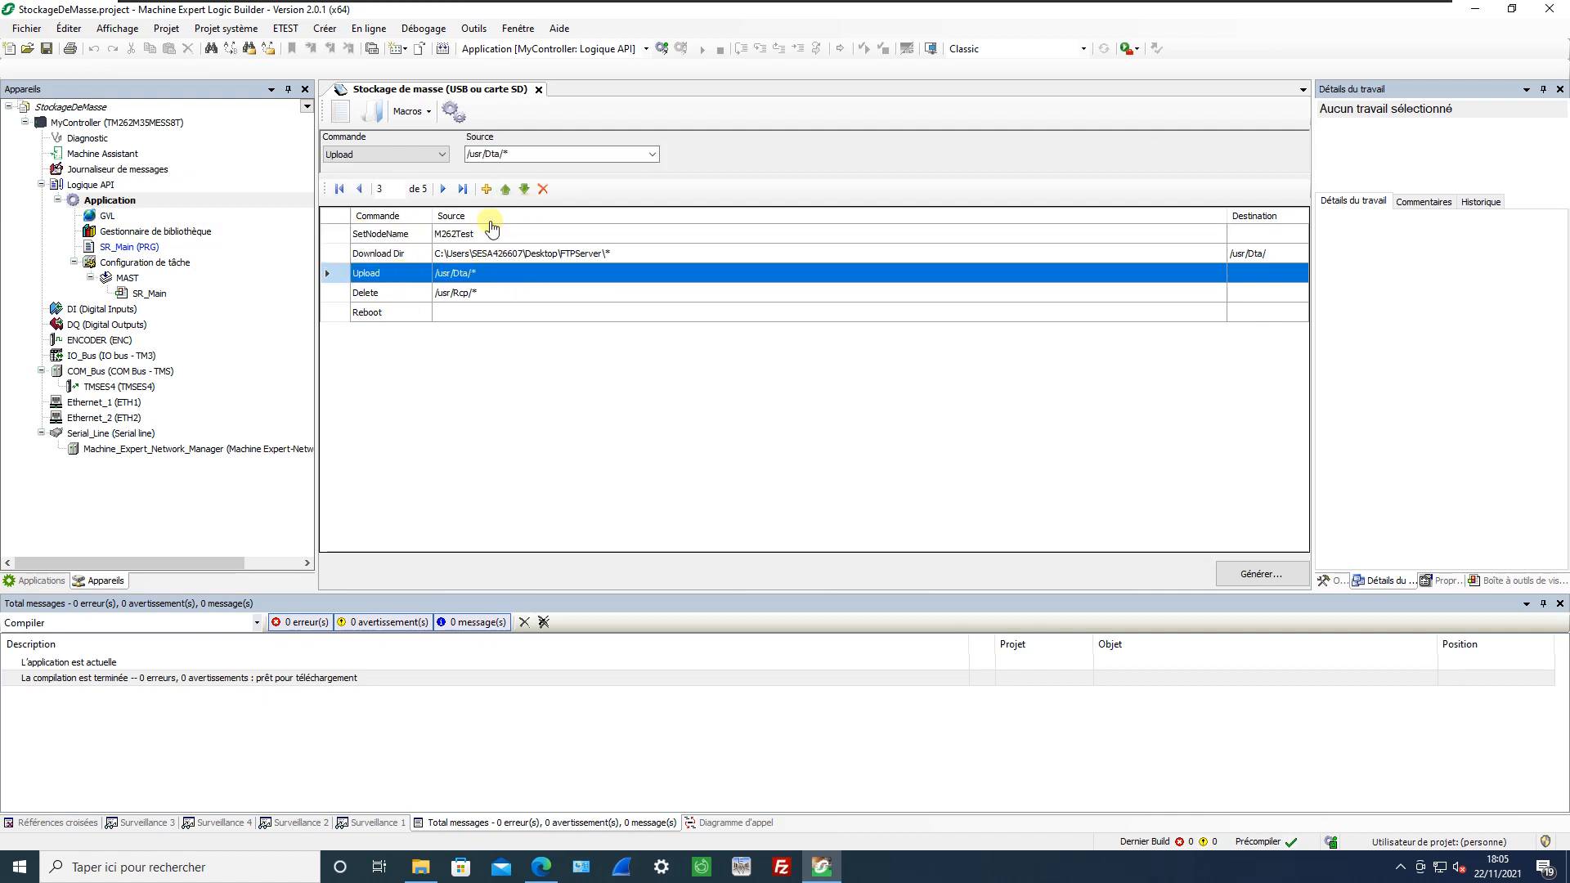
pyautogui.click(525, 190)
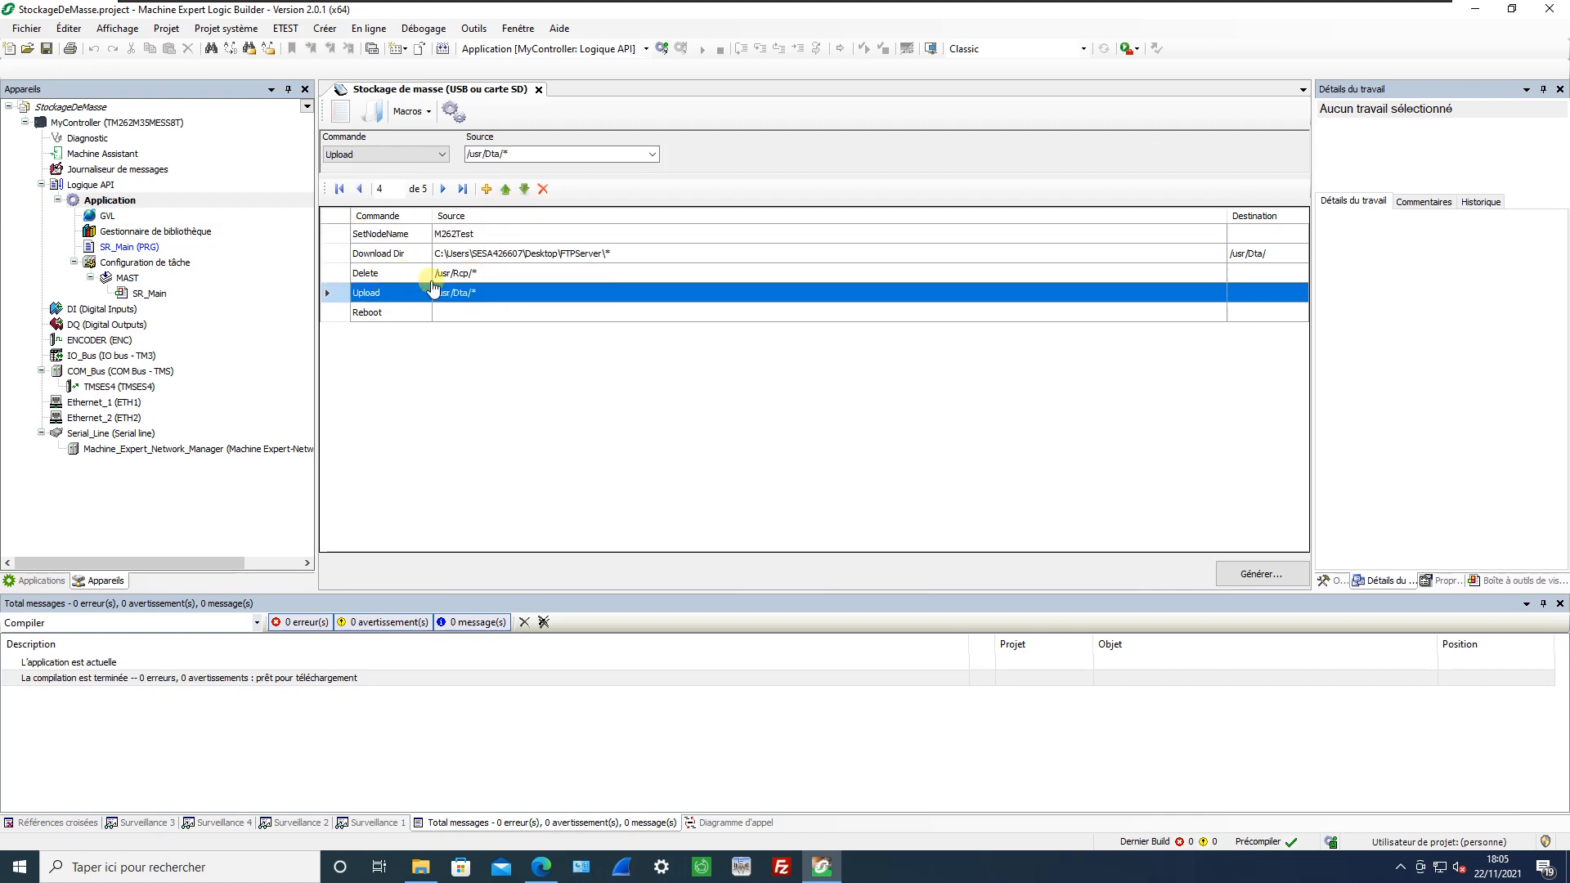
# Generate the mass storage script into the folder FTPServer\Dossier1 - Copie (2).
pyautogui.click(1260, 576)
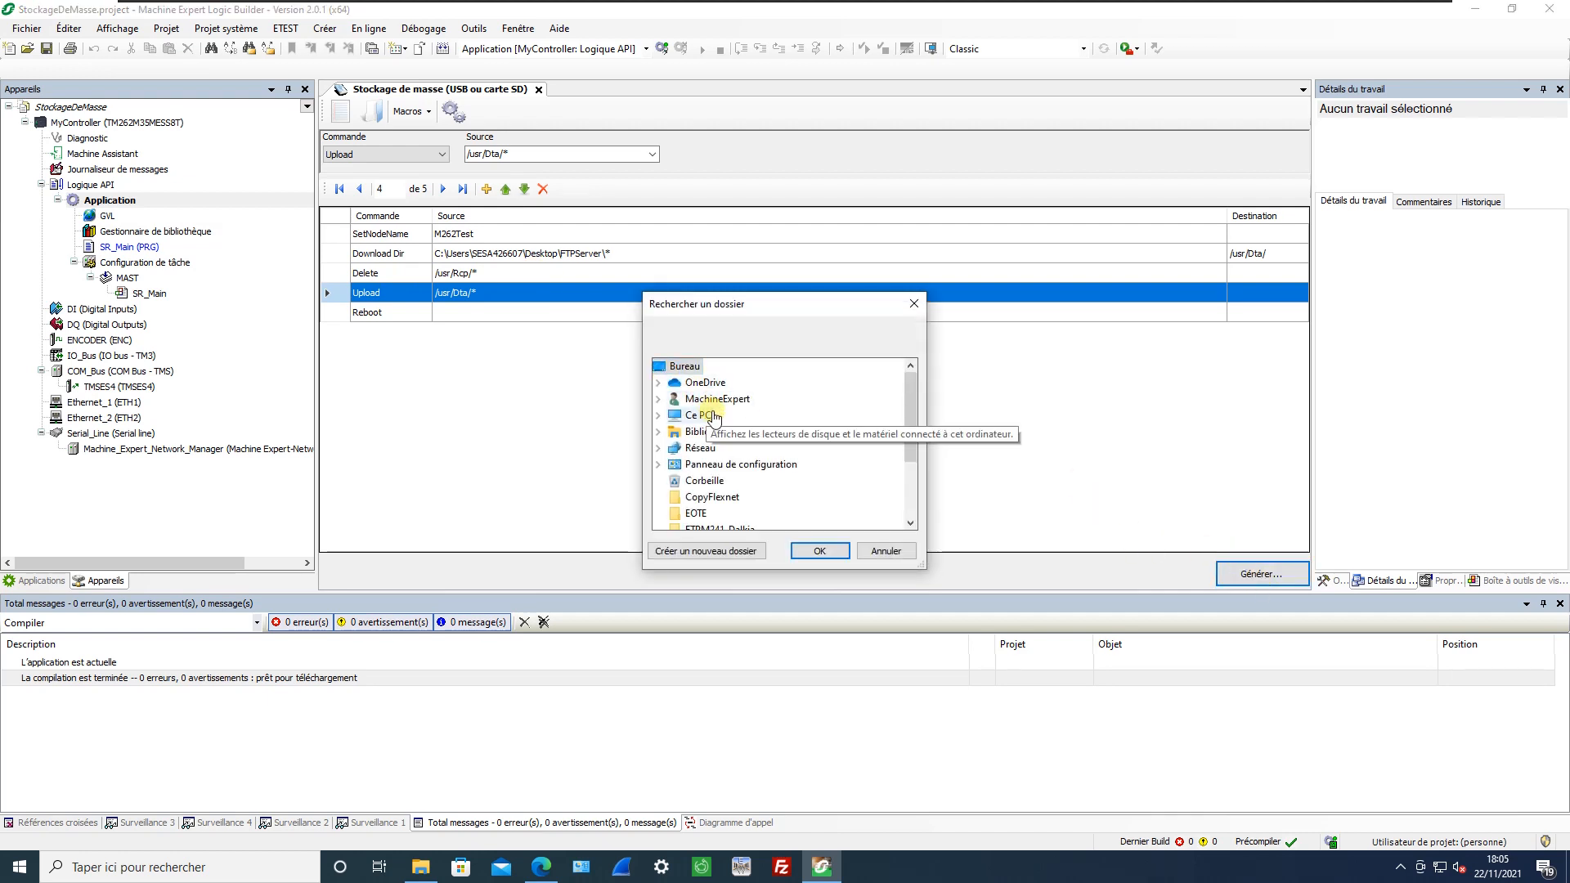
pyautogui.scroll(-2, 708, 455)
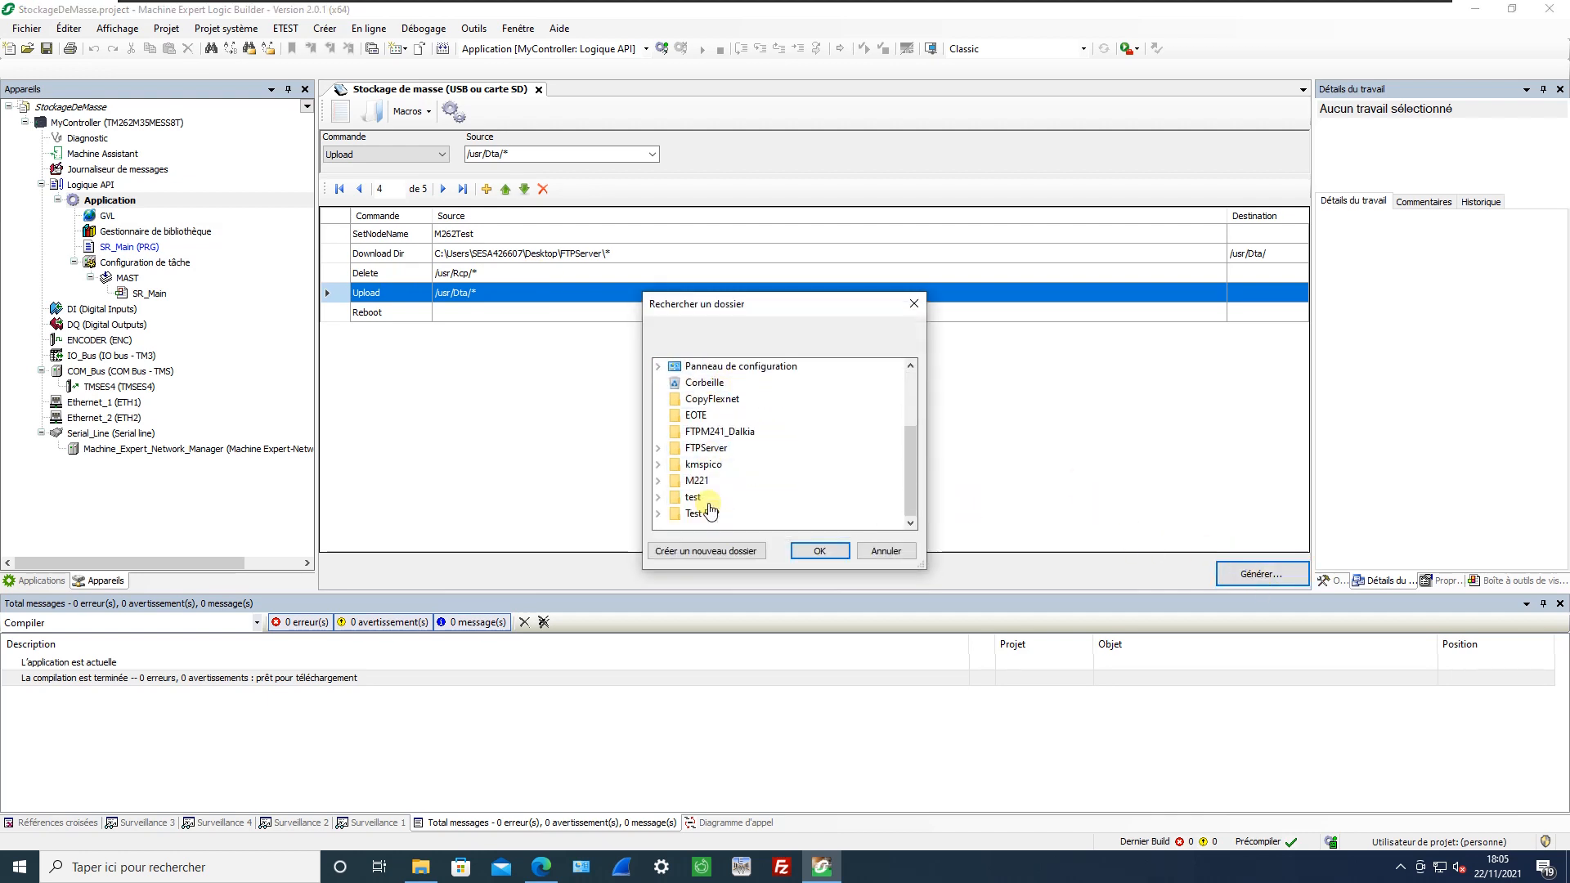
pyautogui.doubleClick(708, 452)
pyautogui.click(744, 481)
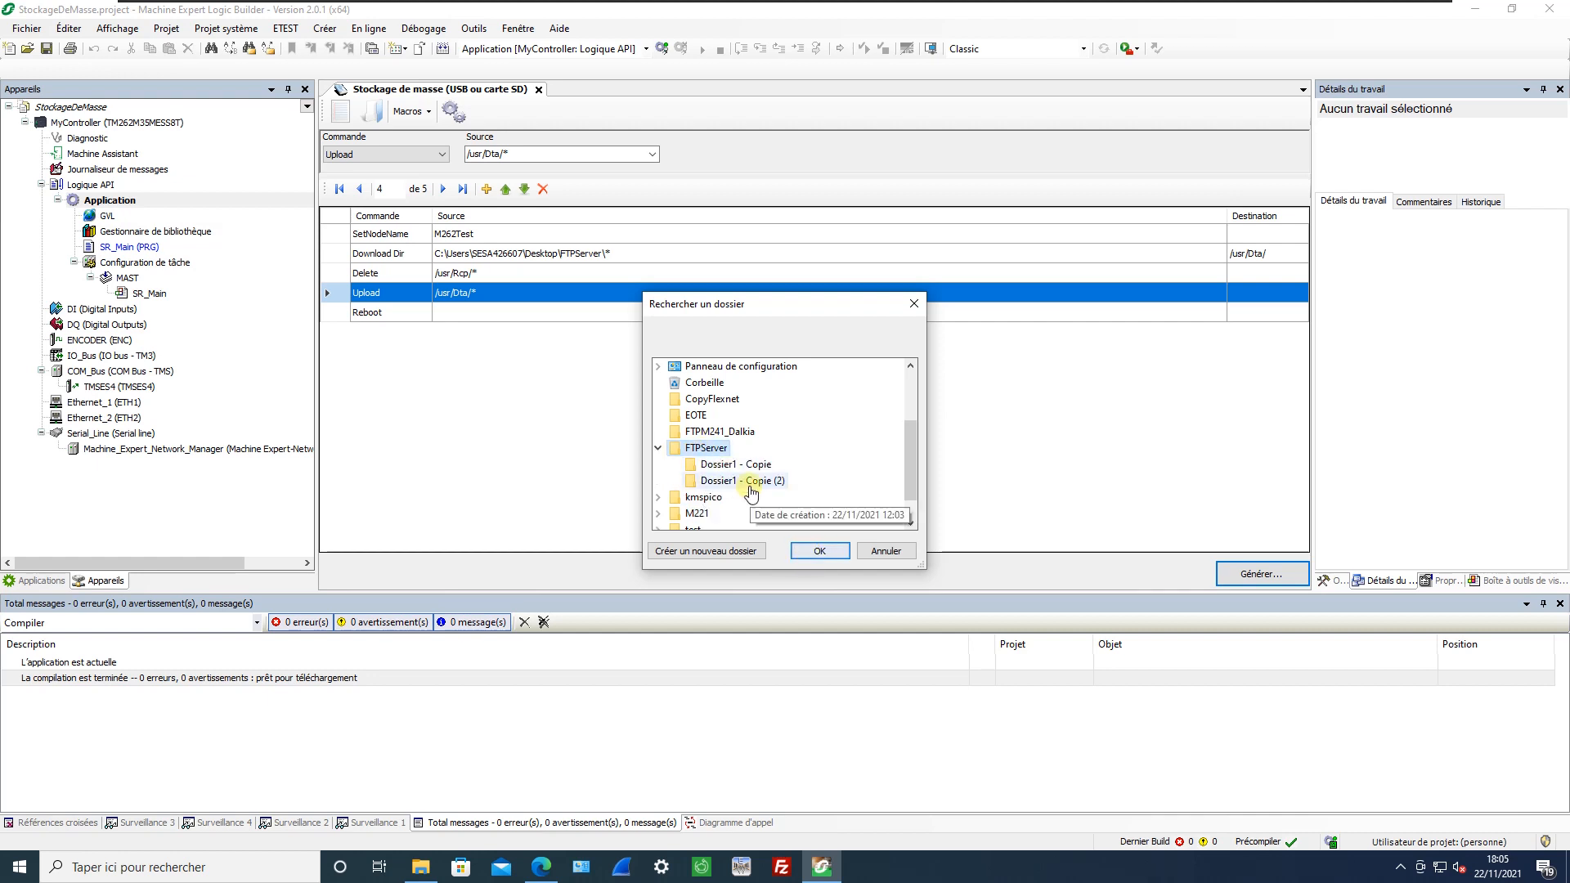
pyautogui.click(819, 551)
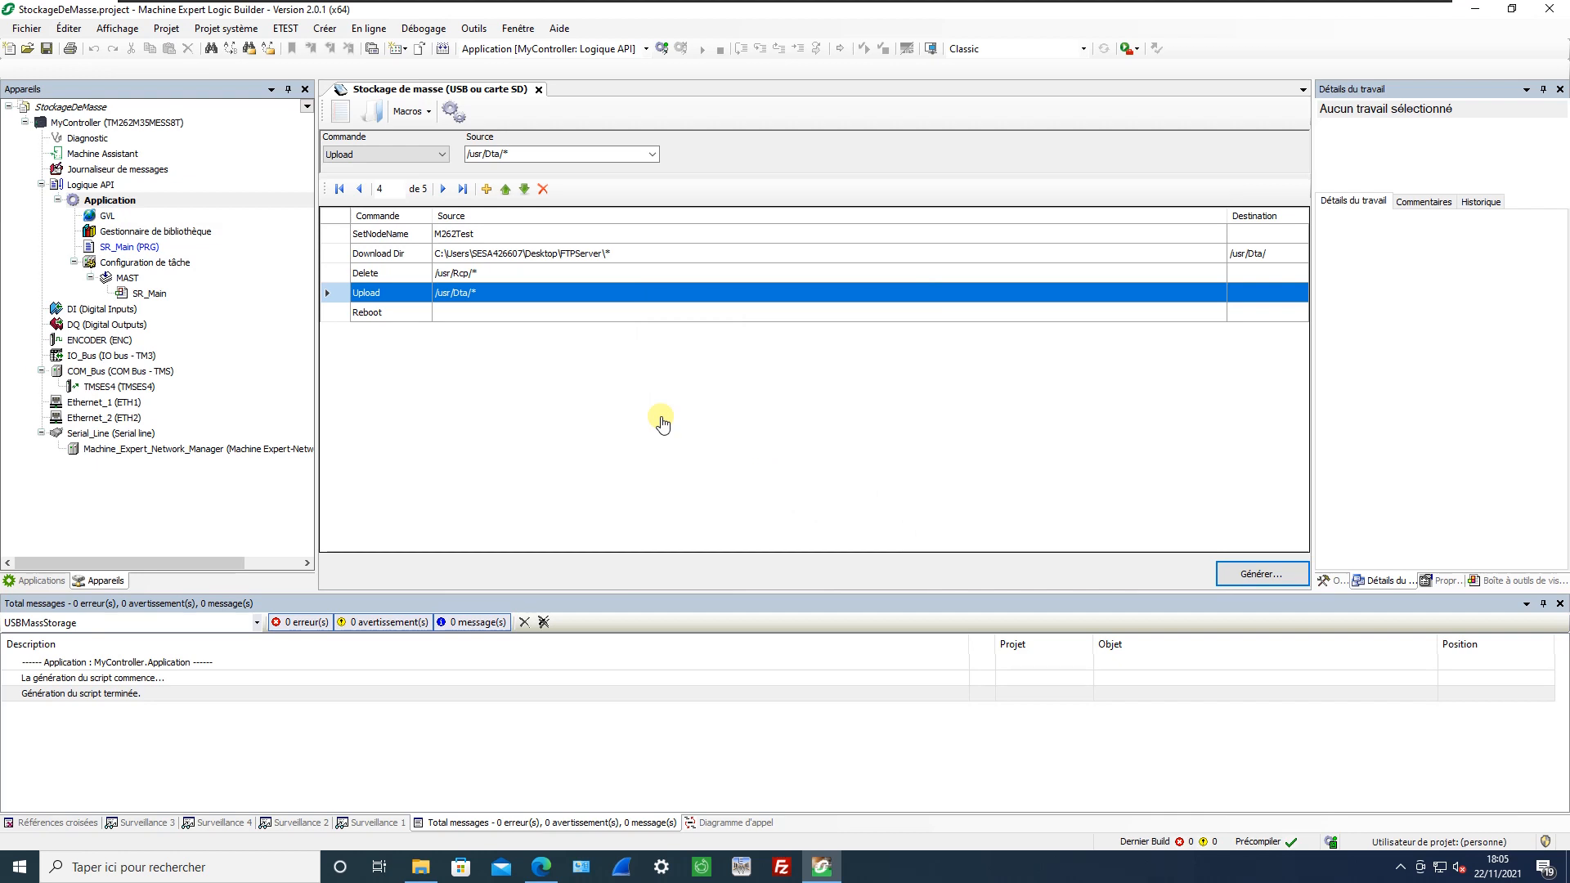
# Switch to File Explorer and open the generated script folder Bureau\FTPServer\Dossier1 - Copie (2).
pyautogui.click(421, 867)
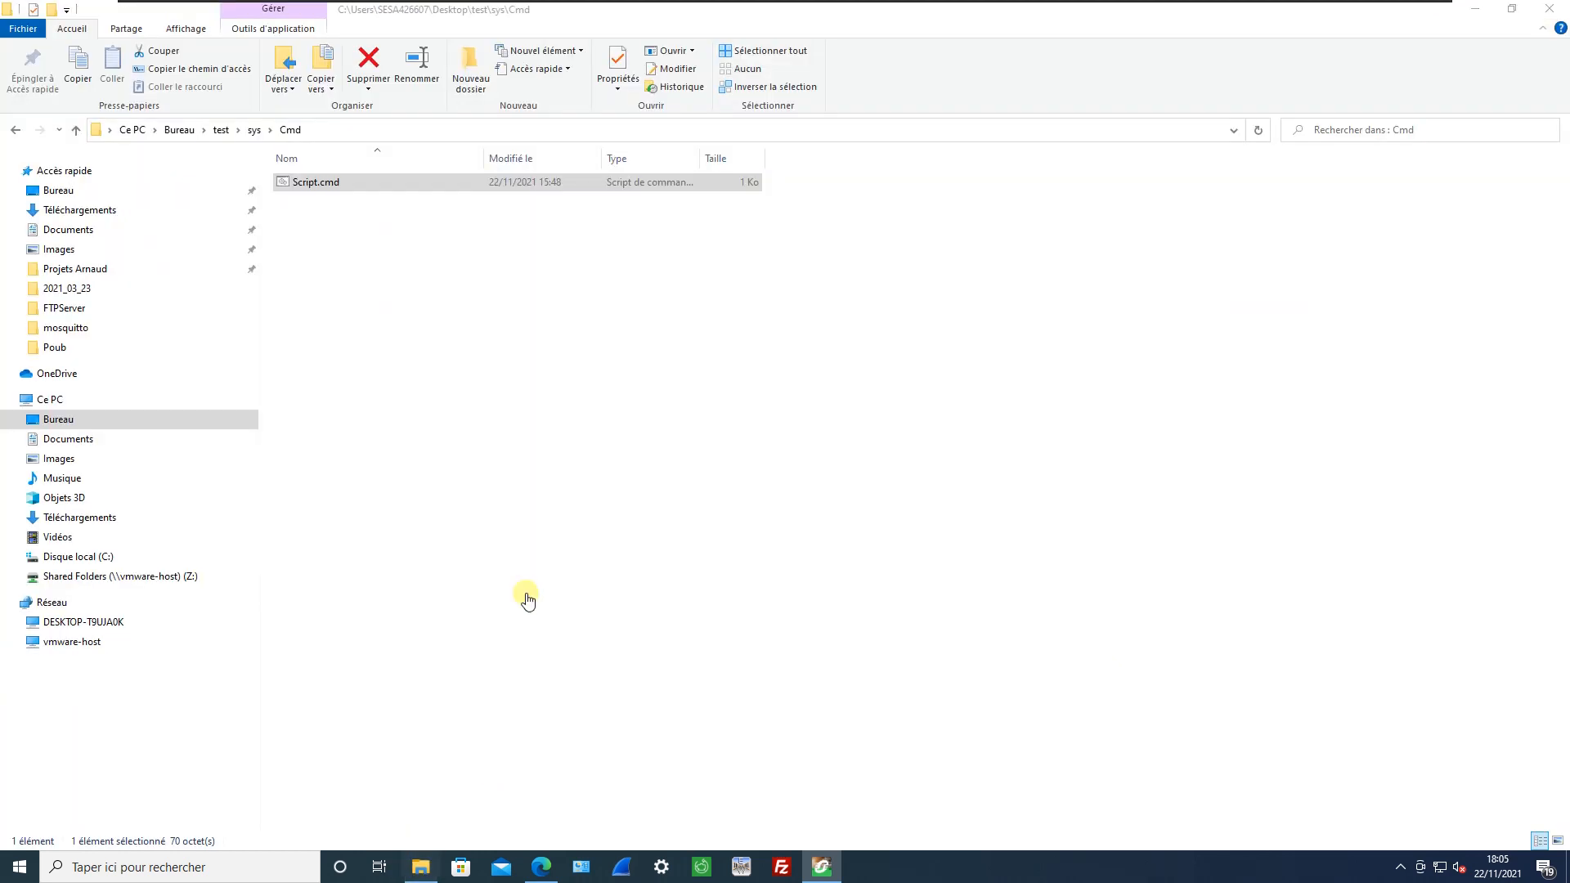
pyautogui.click(181, 131)
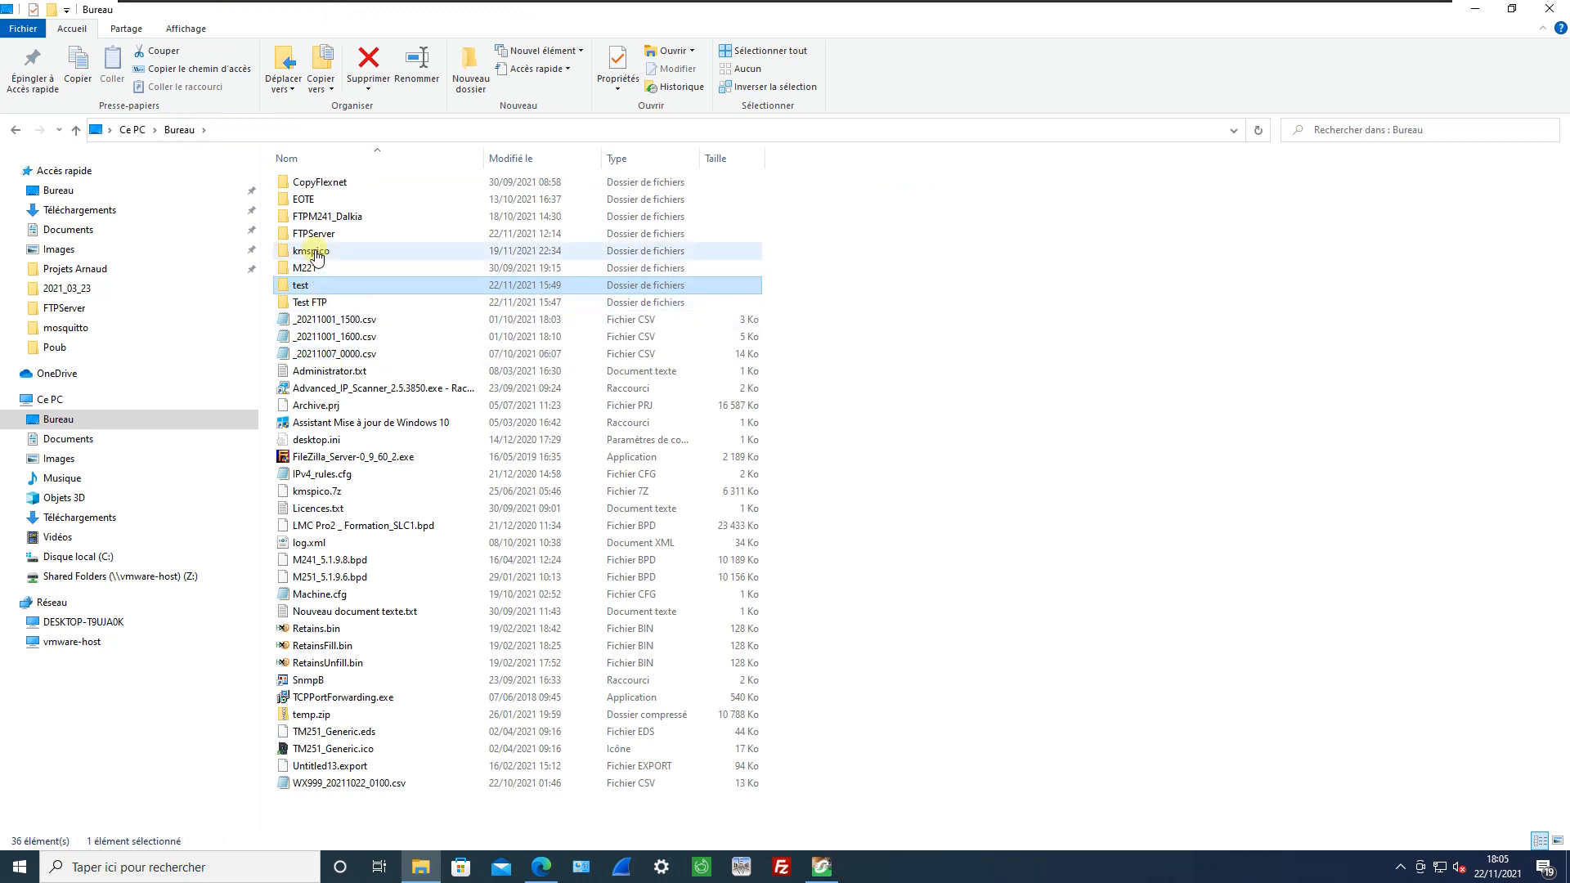
pyautogui.doubleClick(311, 235)
pyautogui.doubleClick(363, 202)
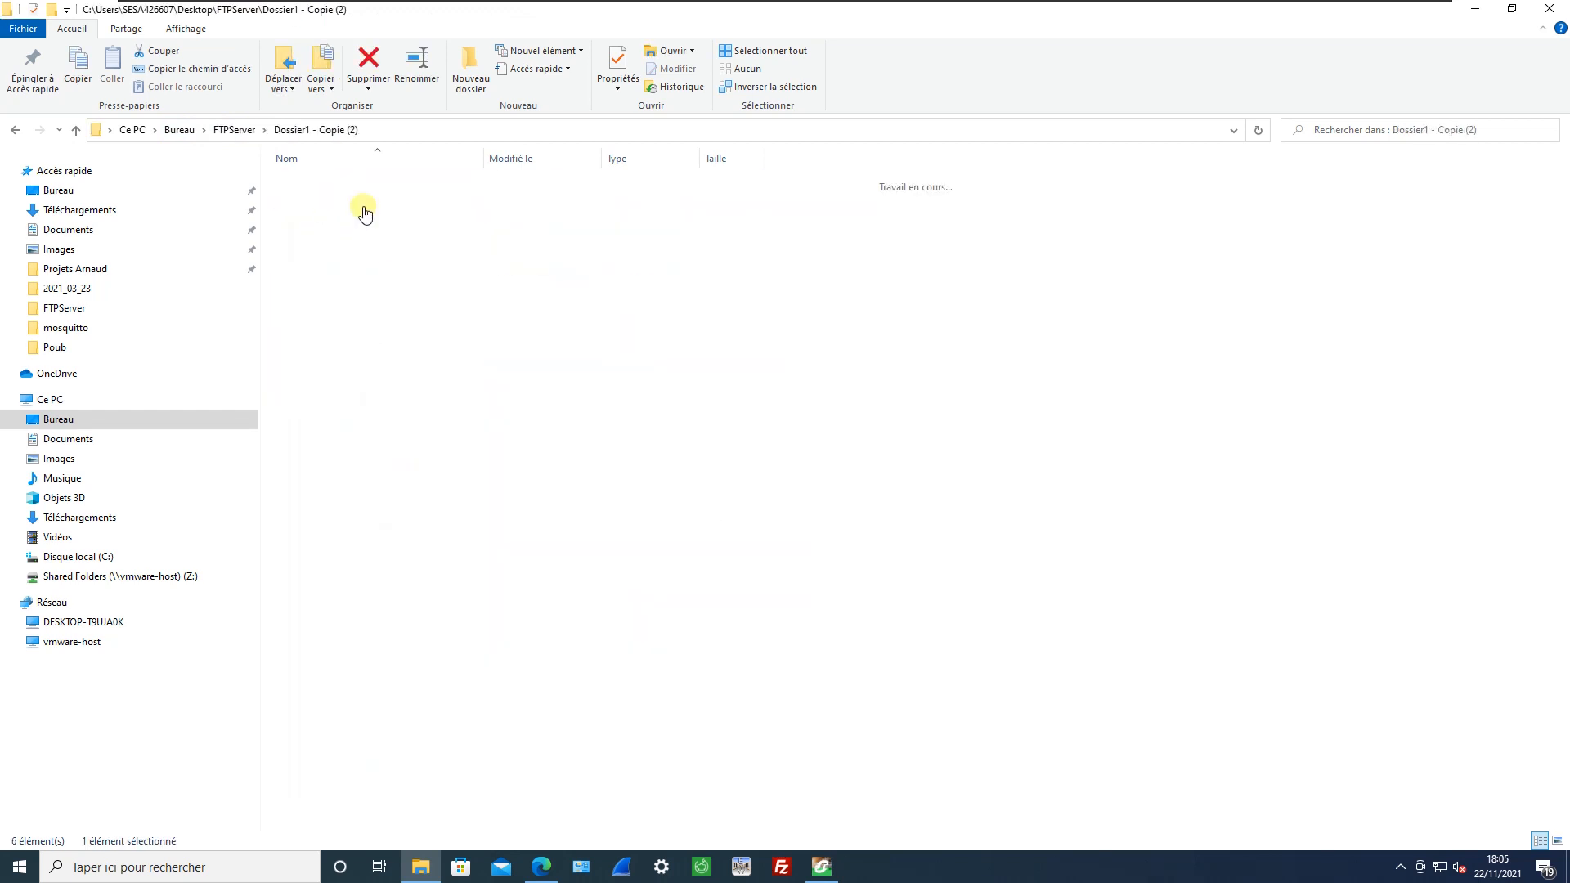
pyautogui.moveTo(331, 224); pyautogui.dragTo(285, 166)
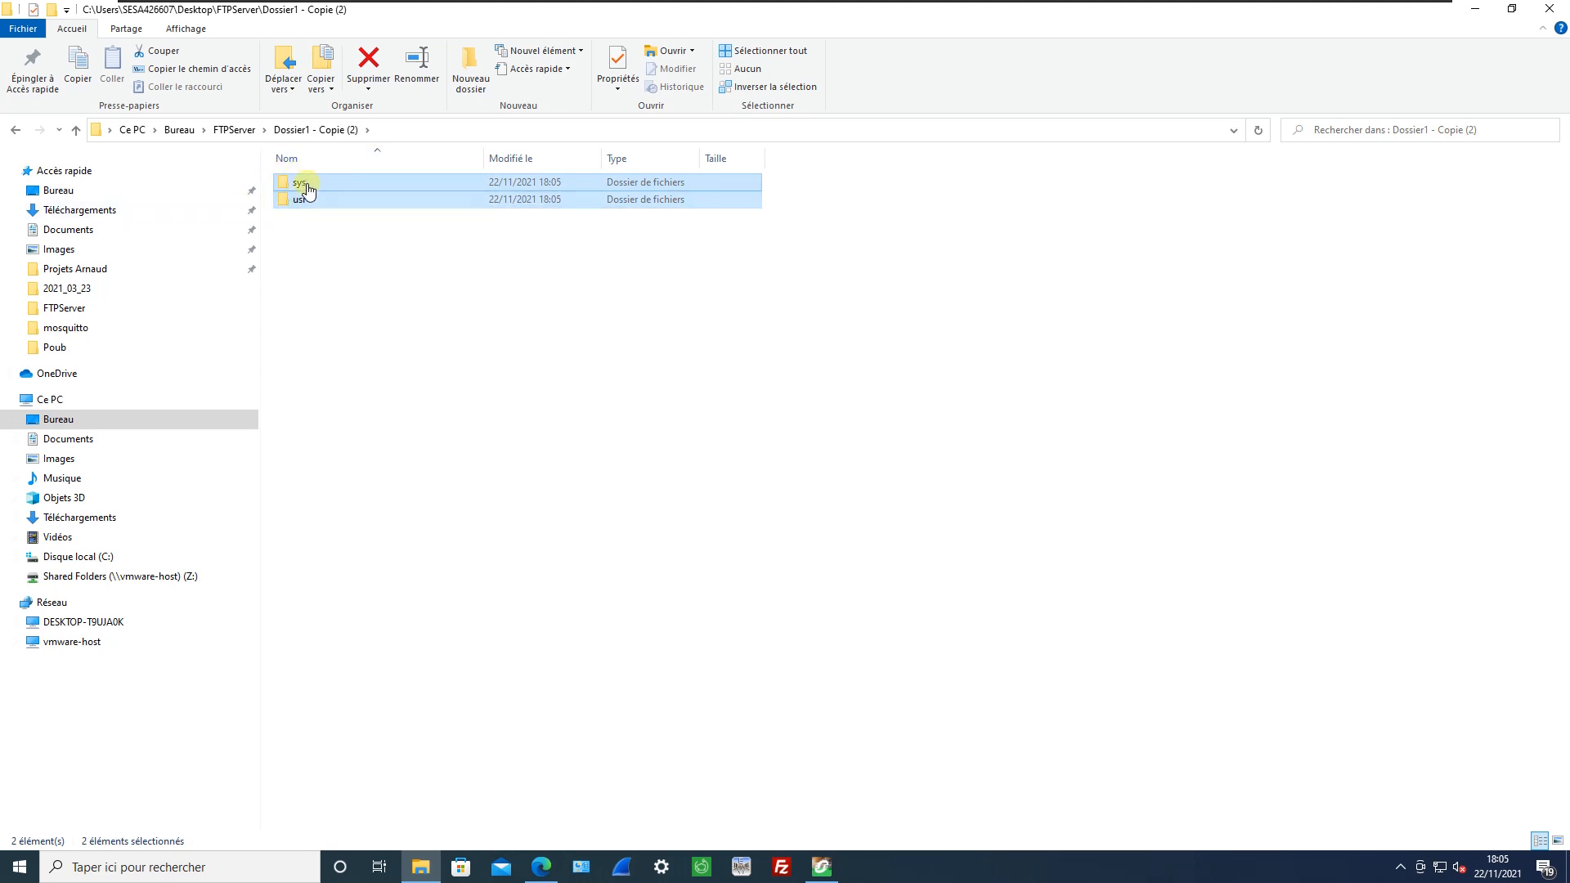
# Examine the contents of the App, Cfg and Dta folders inside the generated usr folder.
pyautogui.doubleClick(301, 200)
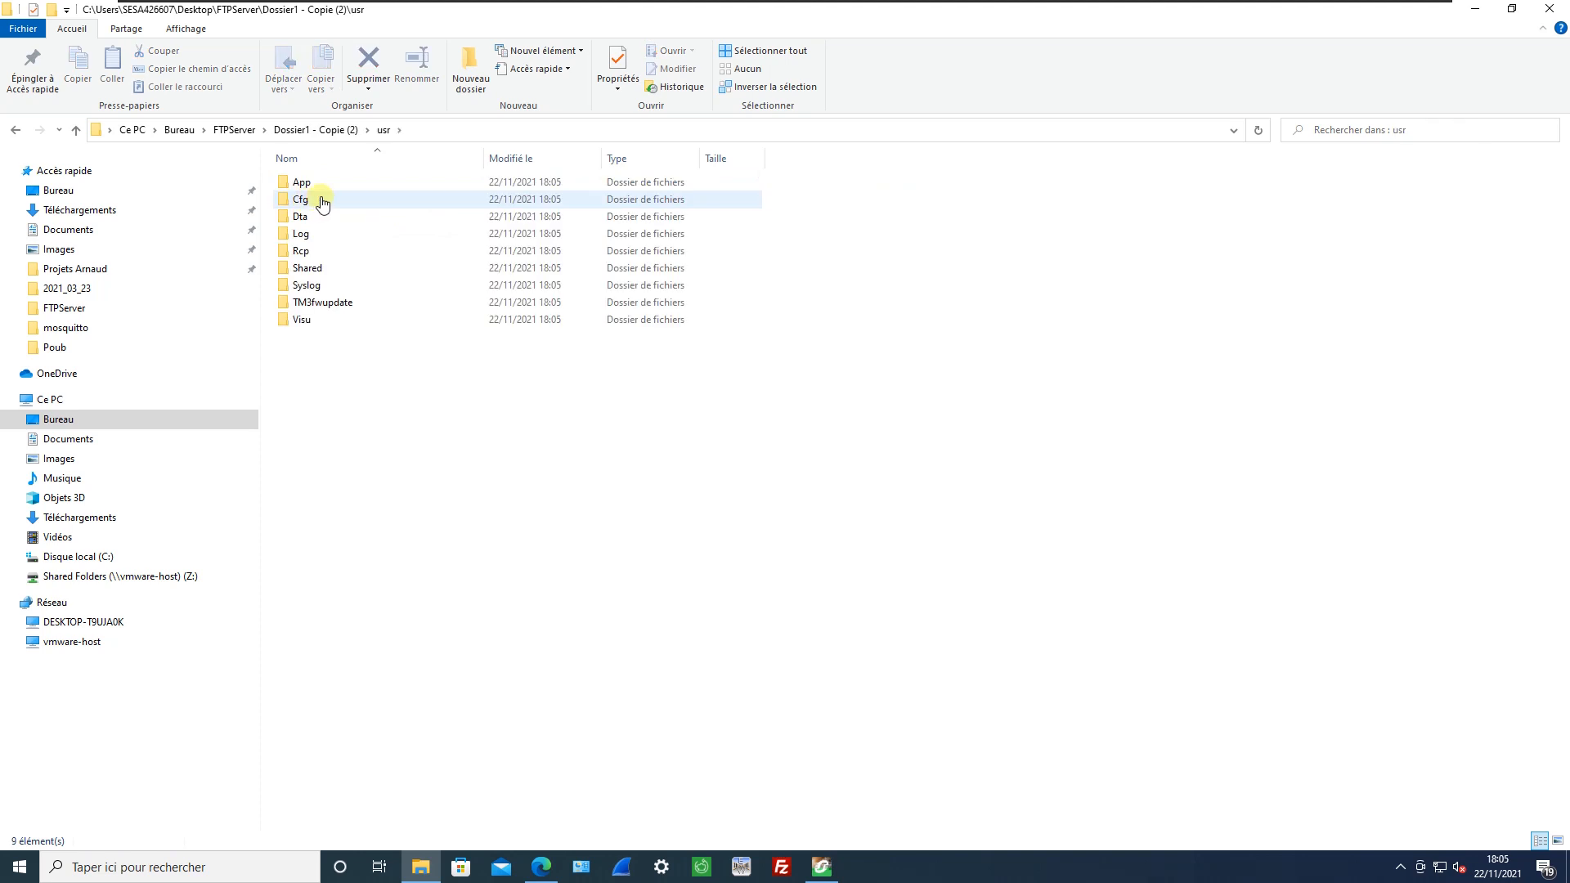
pyautogui.doubleClick(304, 183)
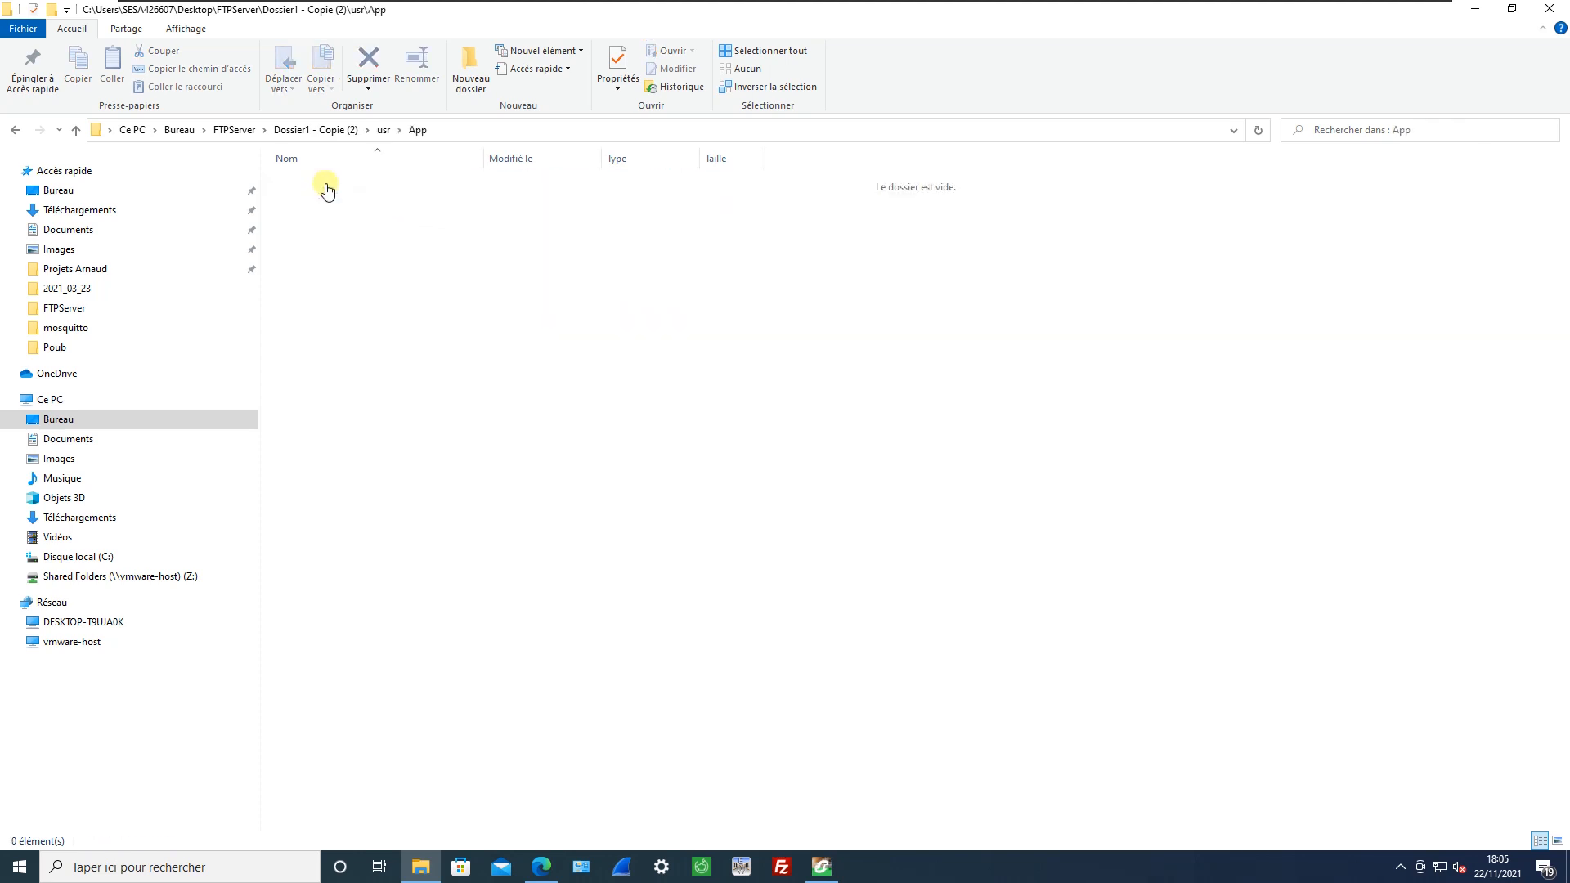
pyautogui.press('BackSpace')
pyautogui.press('Down')
pyautogui.press('Return')
pyautogui.press('BackSpace')
pyautogui.press('Down')
pyautogui.press('Return')
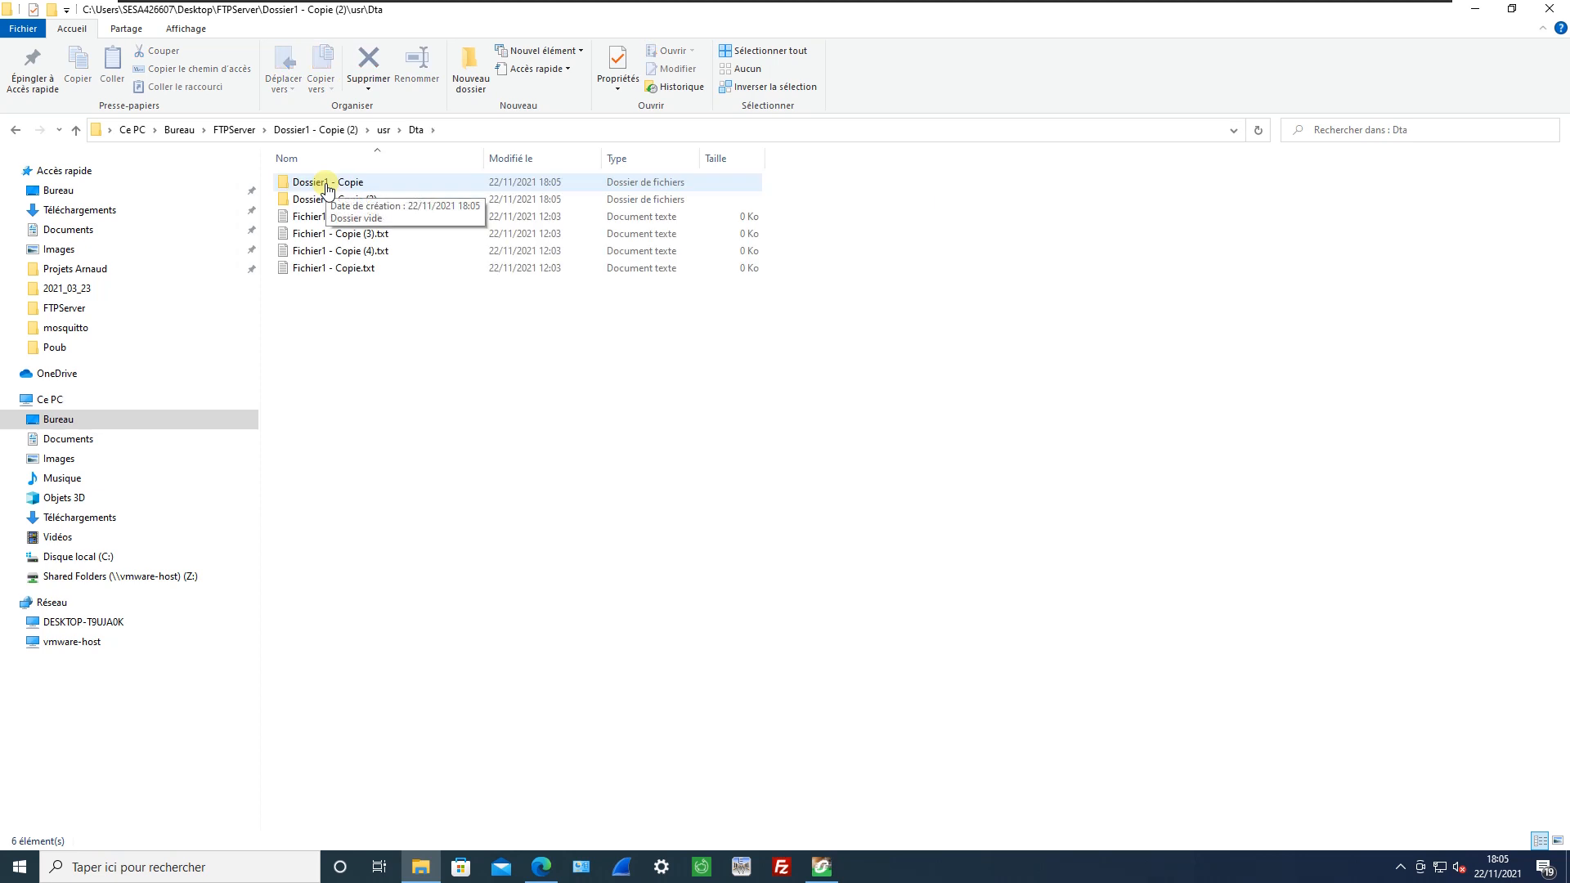
pyautogui.hotkey('alt', 'Tab')
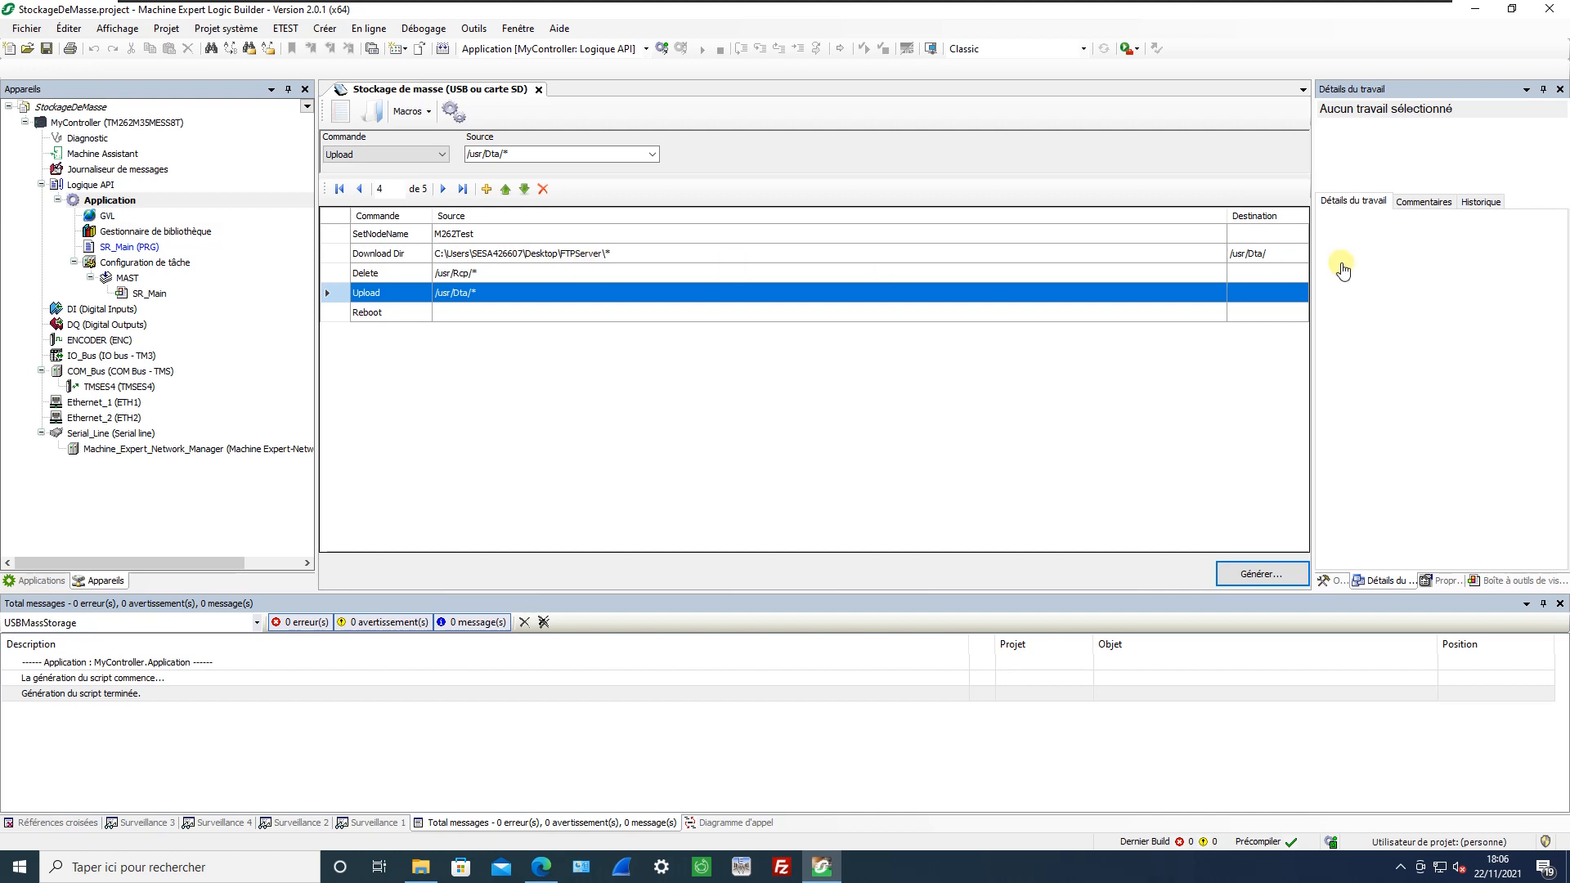
pyautogui.hotkey('alt', 'Tab')
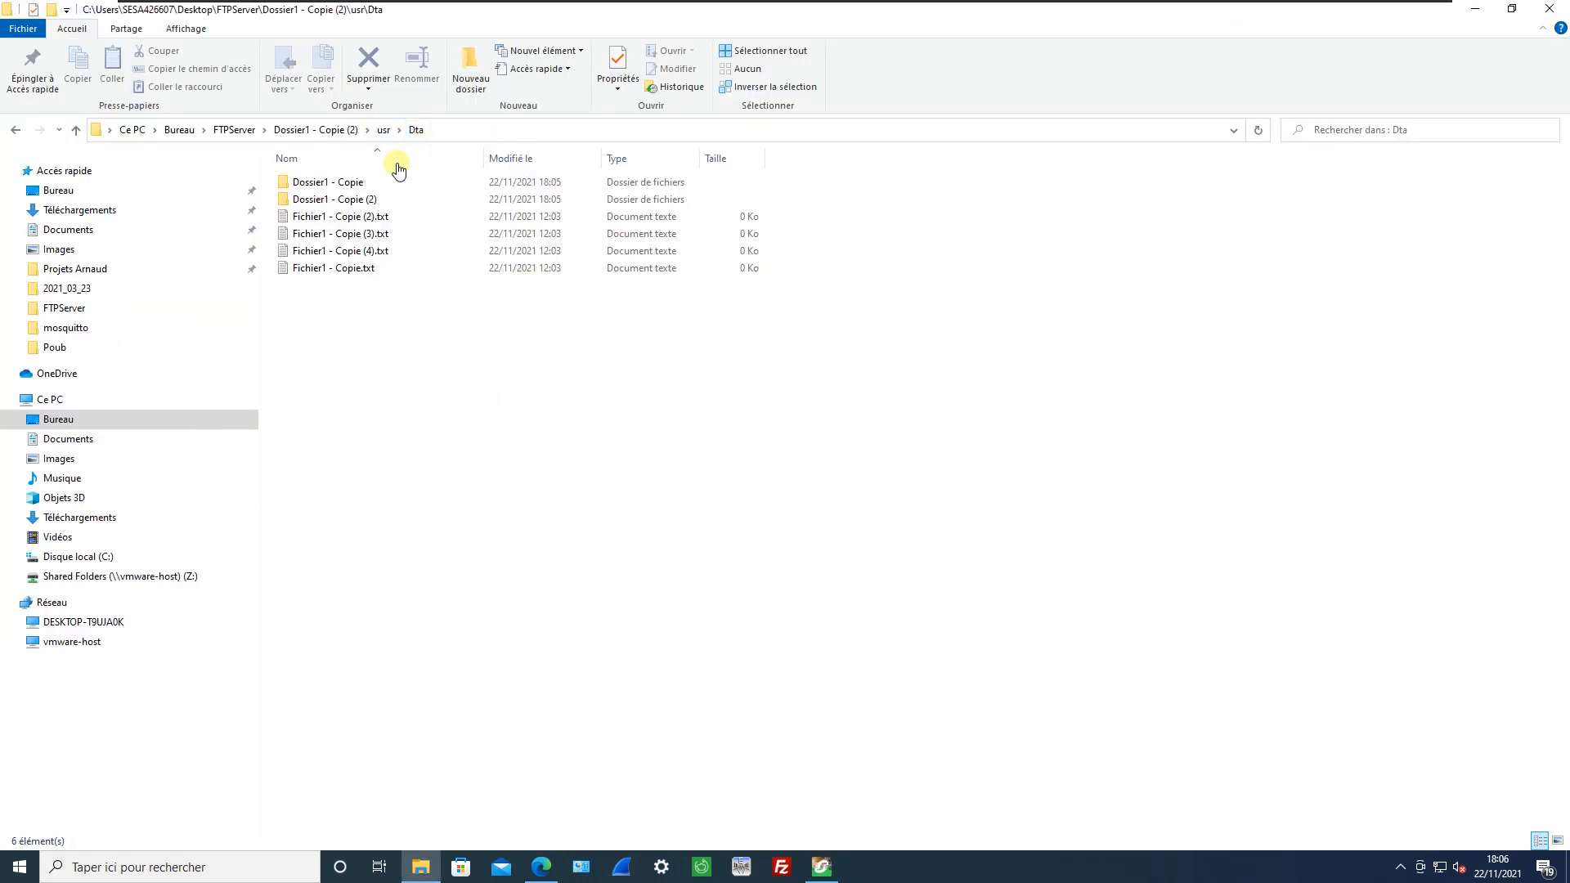
# Examine the remaining generated usr subfolders: Log, Rcp, Shared, Syslog, TM3fwupdate and Visu.
pyautogui.click(349, 135)
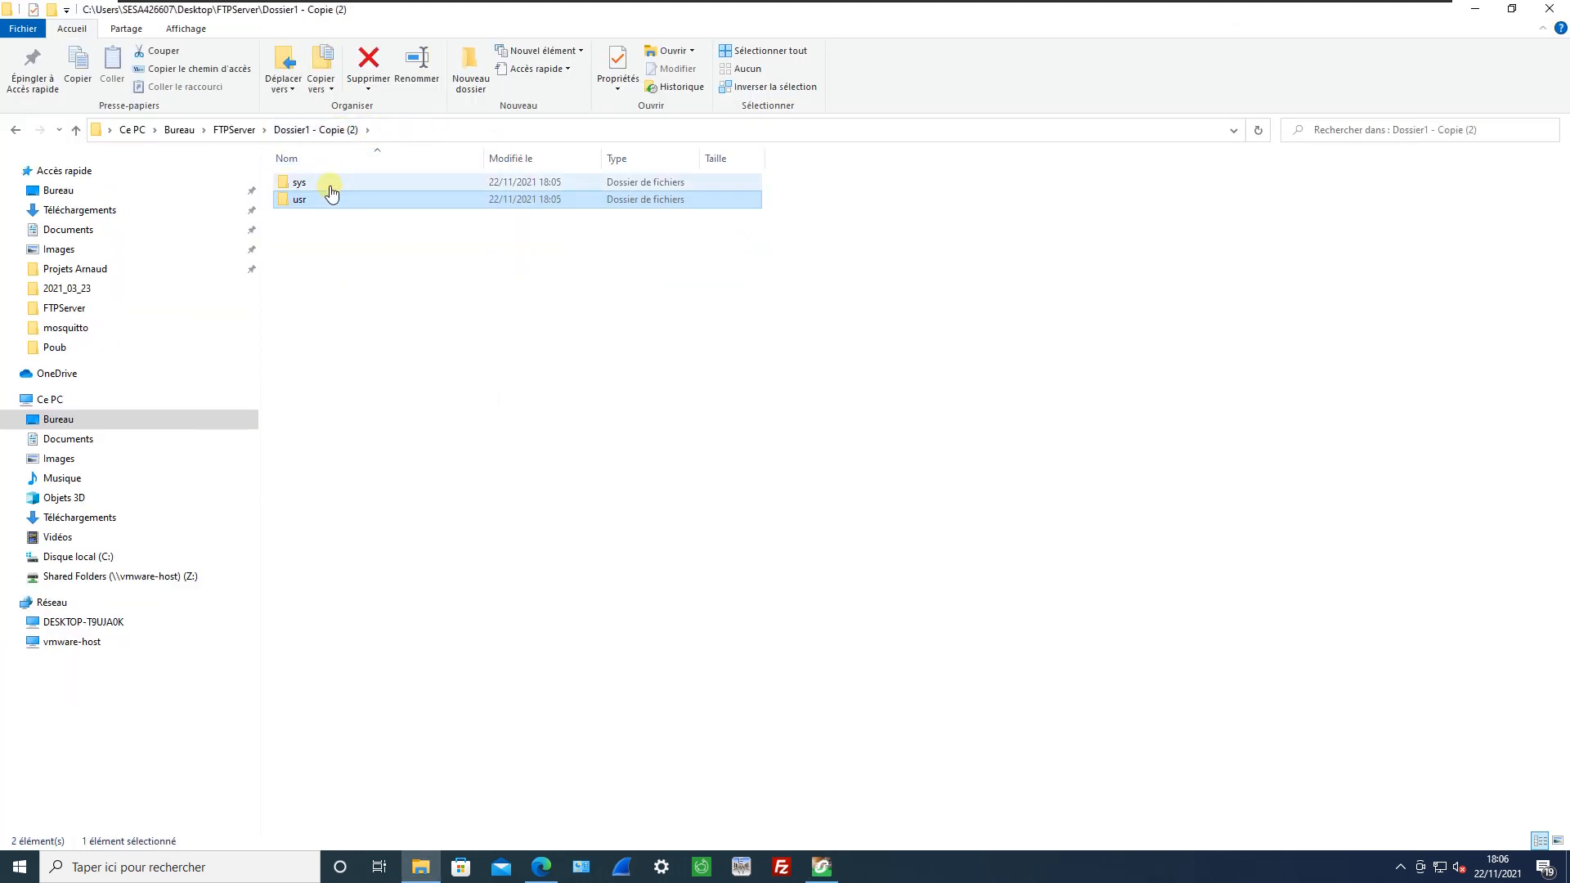
pyautogui.doubleClick(301, 200)
pyautogui.doubleClick(312, 235)
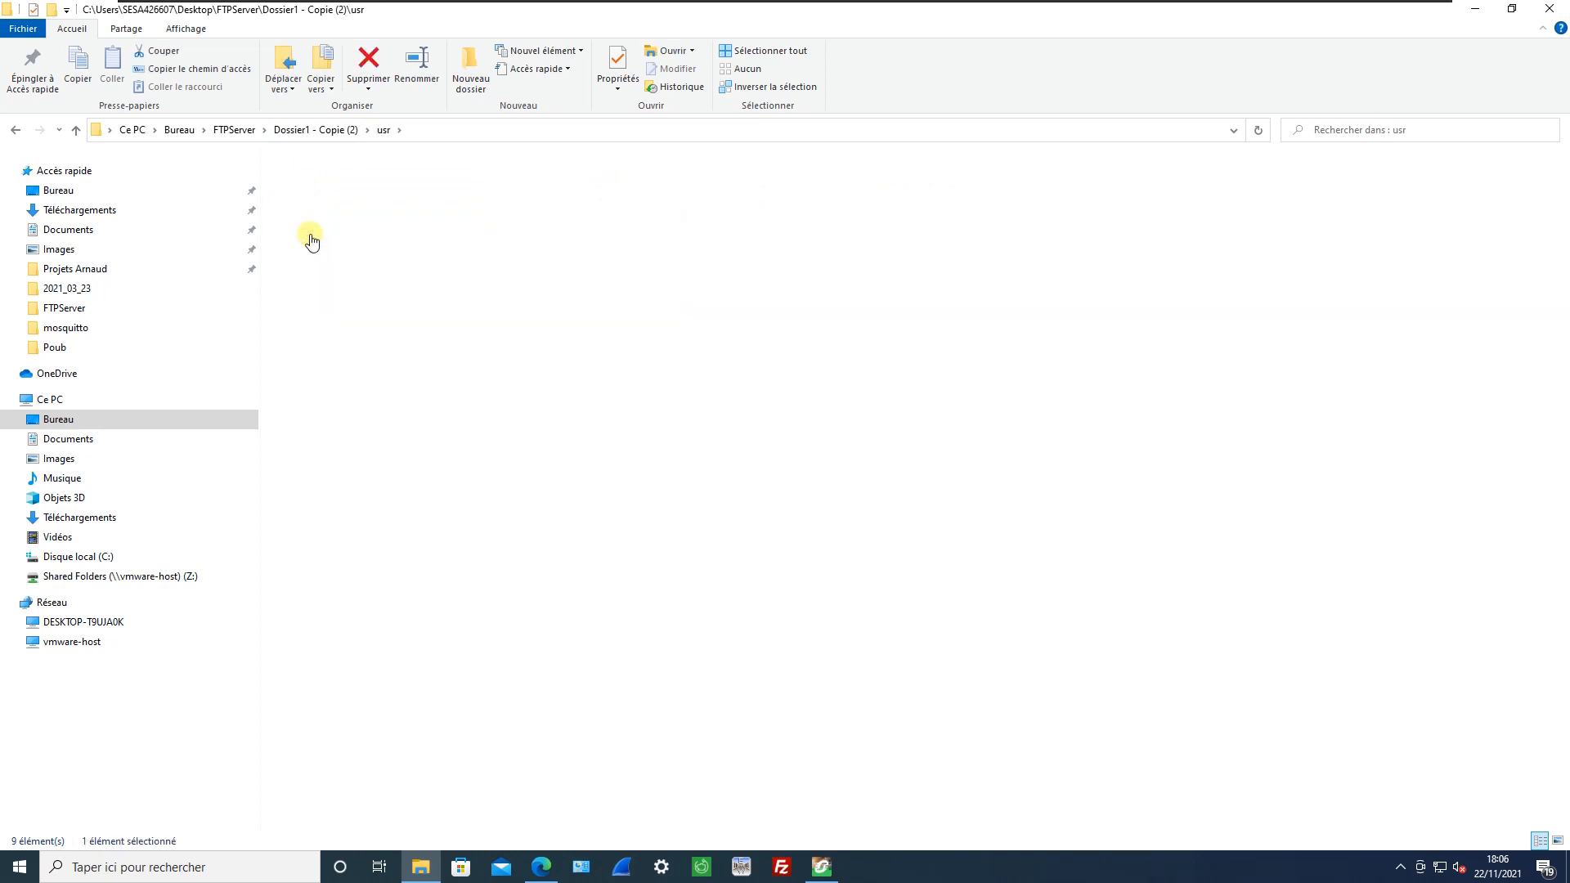
pyautogui.press('BackSpace')
pyautogui.press('Down')
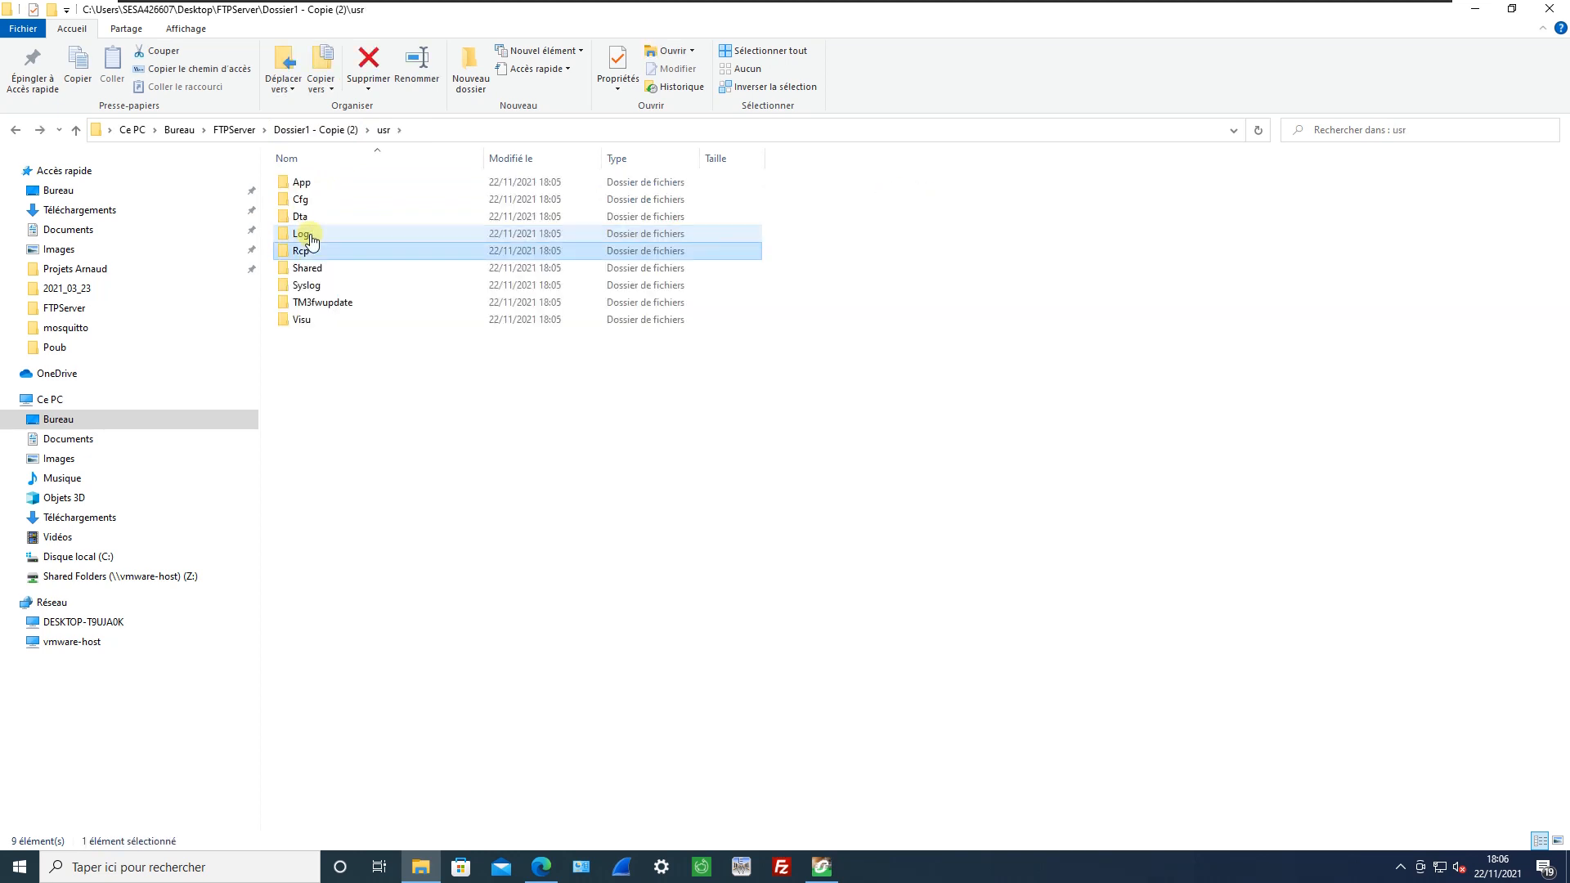
pyautogui.press('Return')
pyautogui.press('BackSpace')
pyautogui.press('Down')
pyautogui.press('Return')
pyautogui.press('BackSpace')
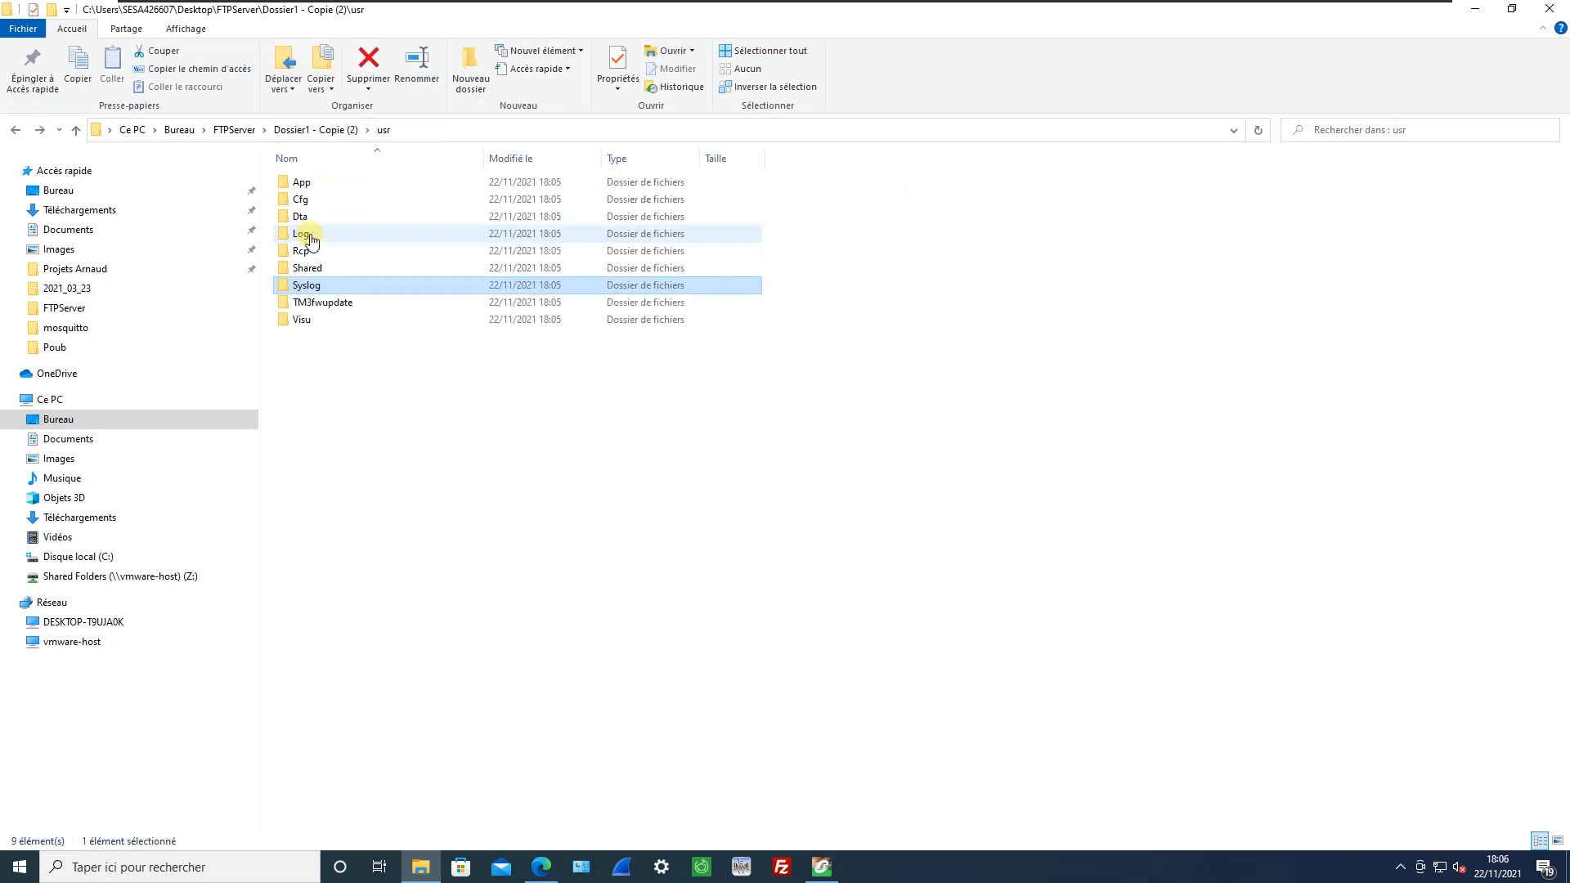
pyautogui.press('Down')
pyautogui.press('Return')
pyautogui.press('BackSpace')
pyautogui.press('Down')
pyautogui.press('Return')
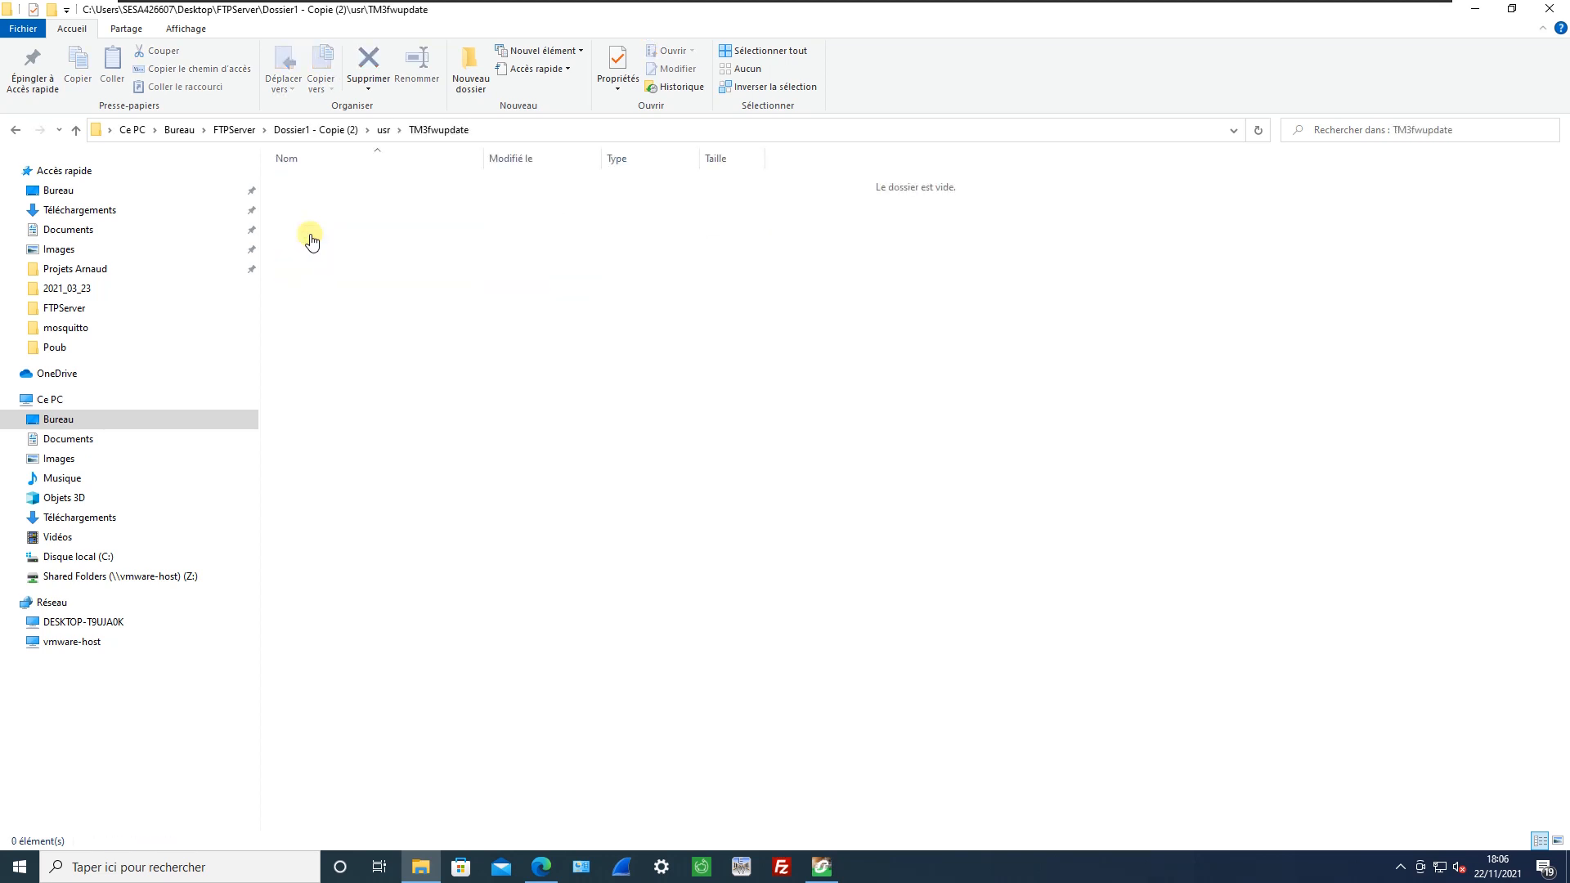
pyautogui.press('BackSpace')
pyautogui.press('Down')
pyautogui.press('Return')
pyautogui.press('BackSpace')
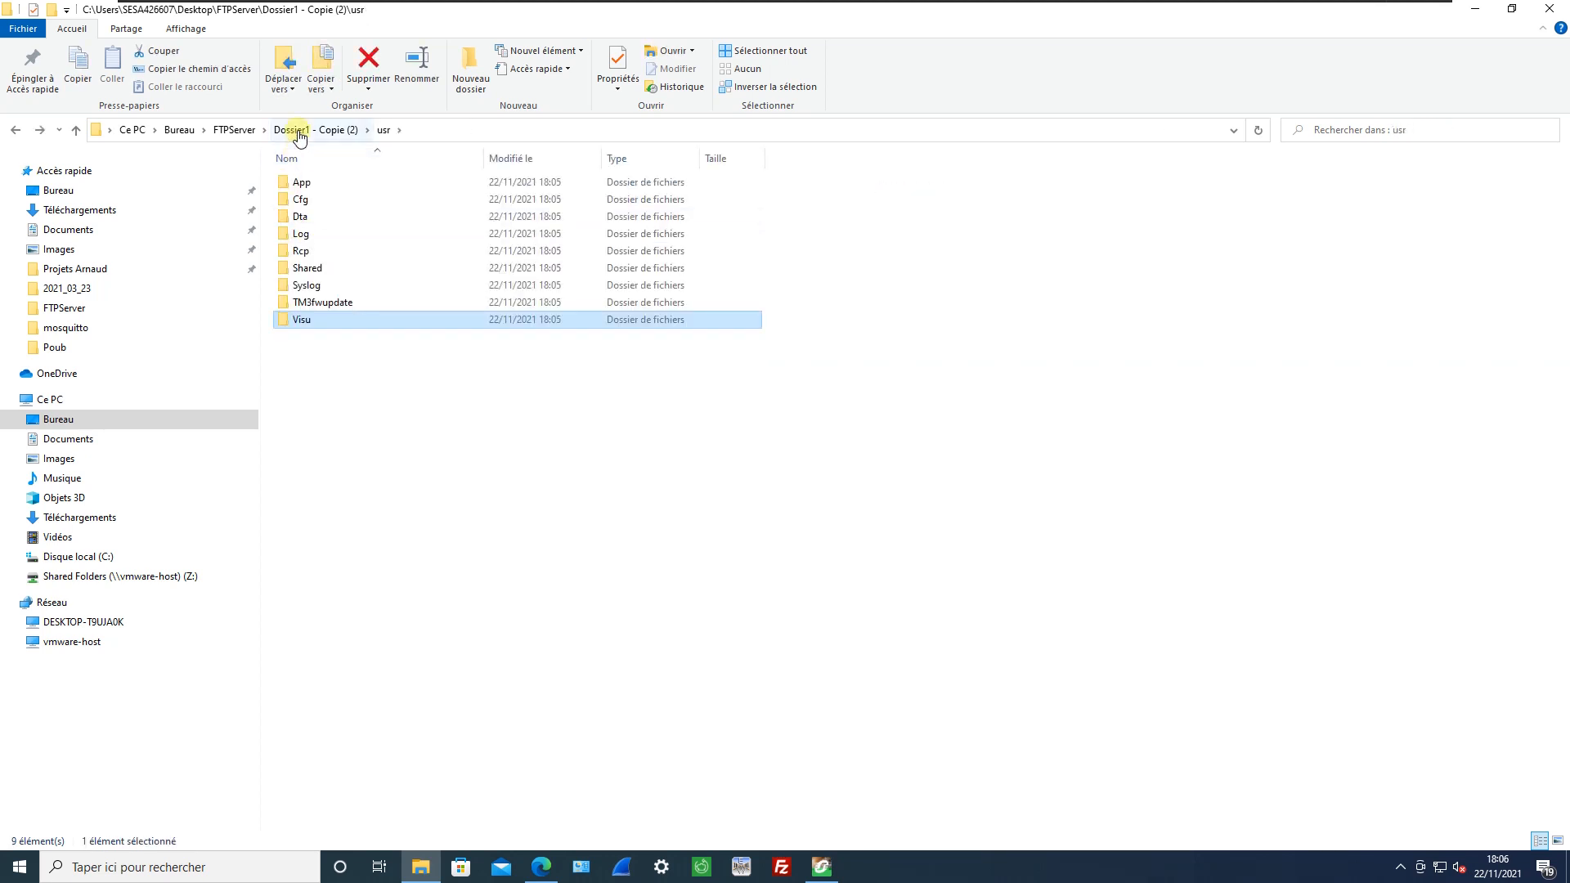
# Examine the Web and OS folders inside the generated sys folder.
pyautogui.press('BackSpace')
pyautogui.click(301, 187)
pyautogui.doubleClick(301, 187)
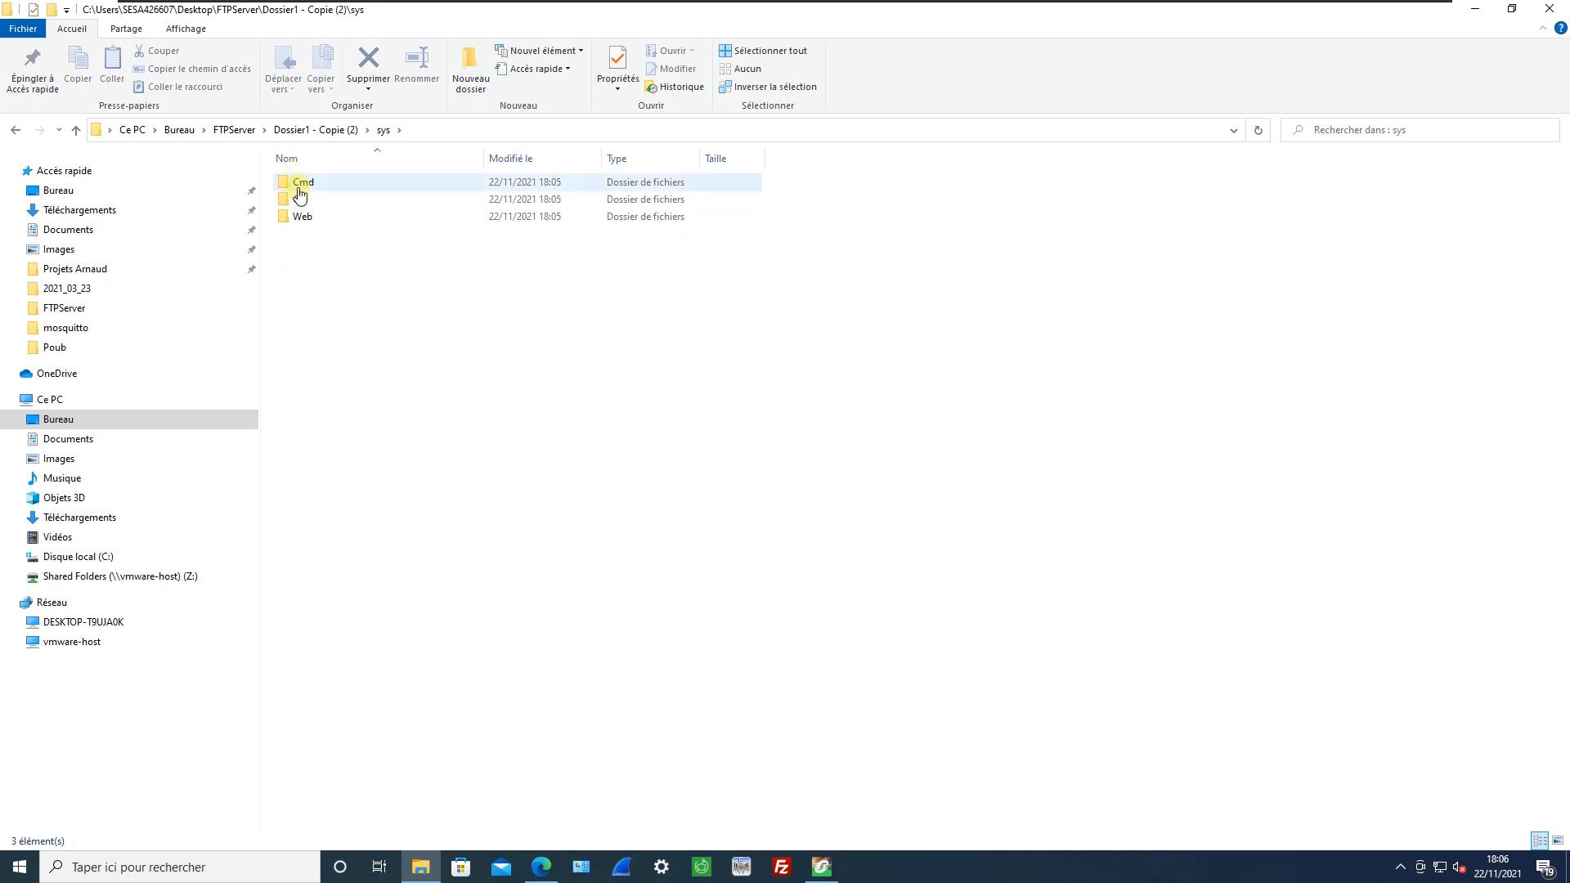
pyautogui.click(304, 217)
pyautogui.doubleClick(305, 217)
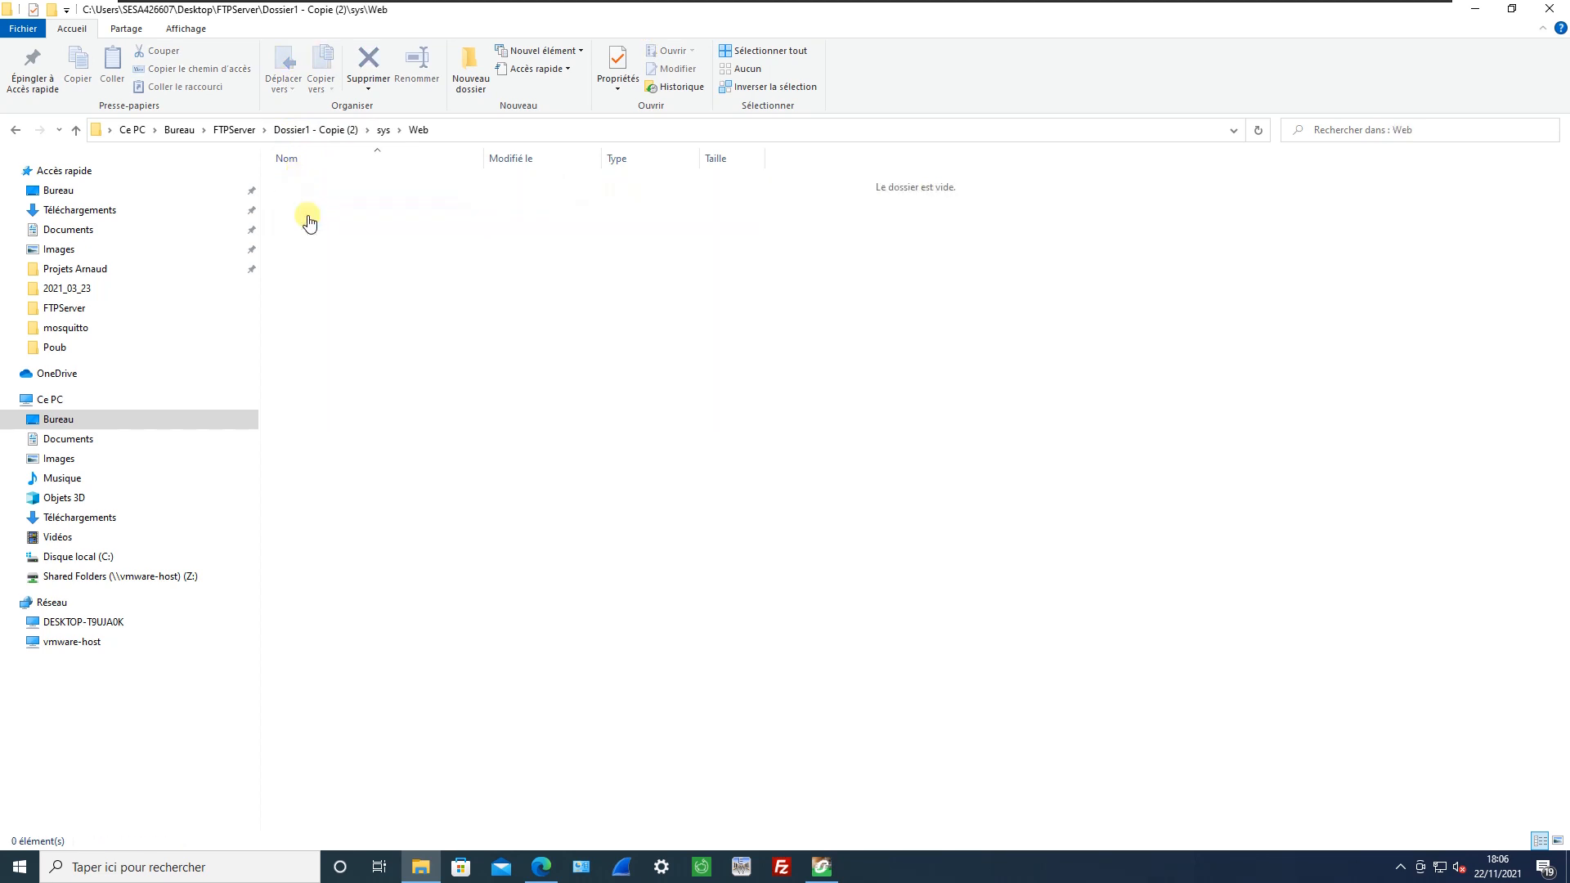
pyautogui.press('BackSpace')
pyautogui.press('Up')
pyautogui.press('Return')
pyautogui.press('BackSpace')
pyautogui.press('Up')
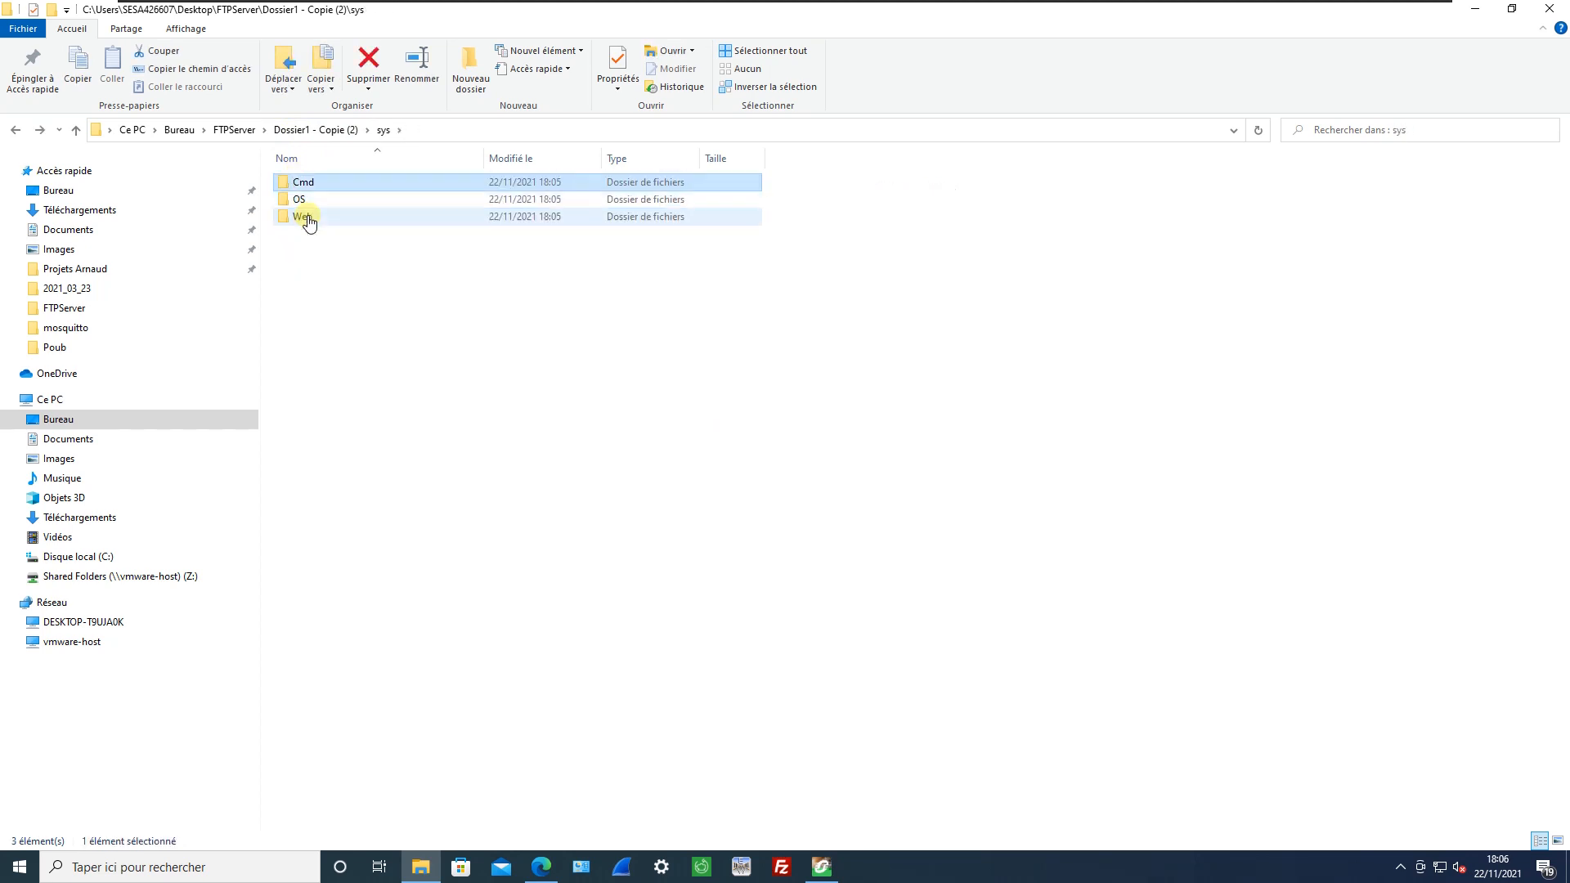
# Open Script.cmd from sys\Cmd in Notepad and shrink its window so it sits over the Logic Builder command list.
pyautogui.press('Return')
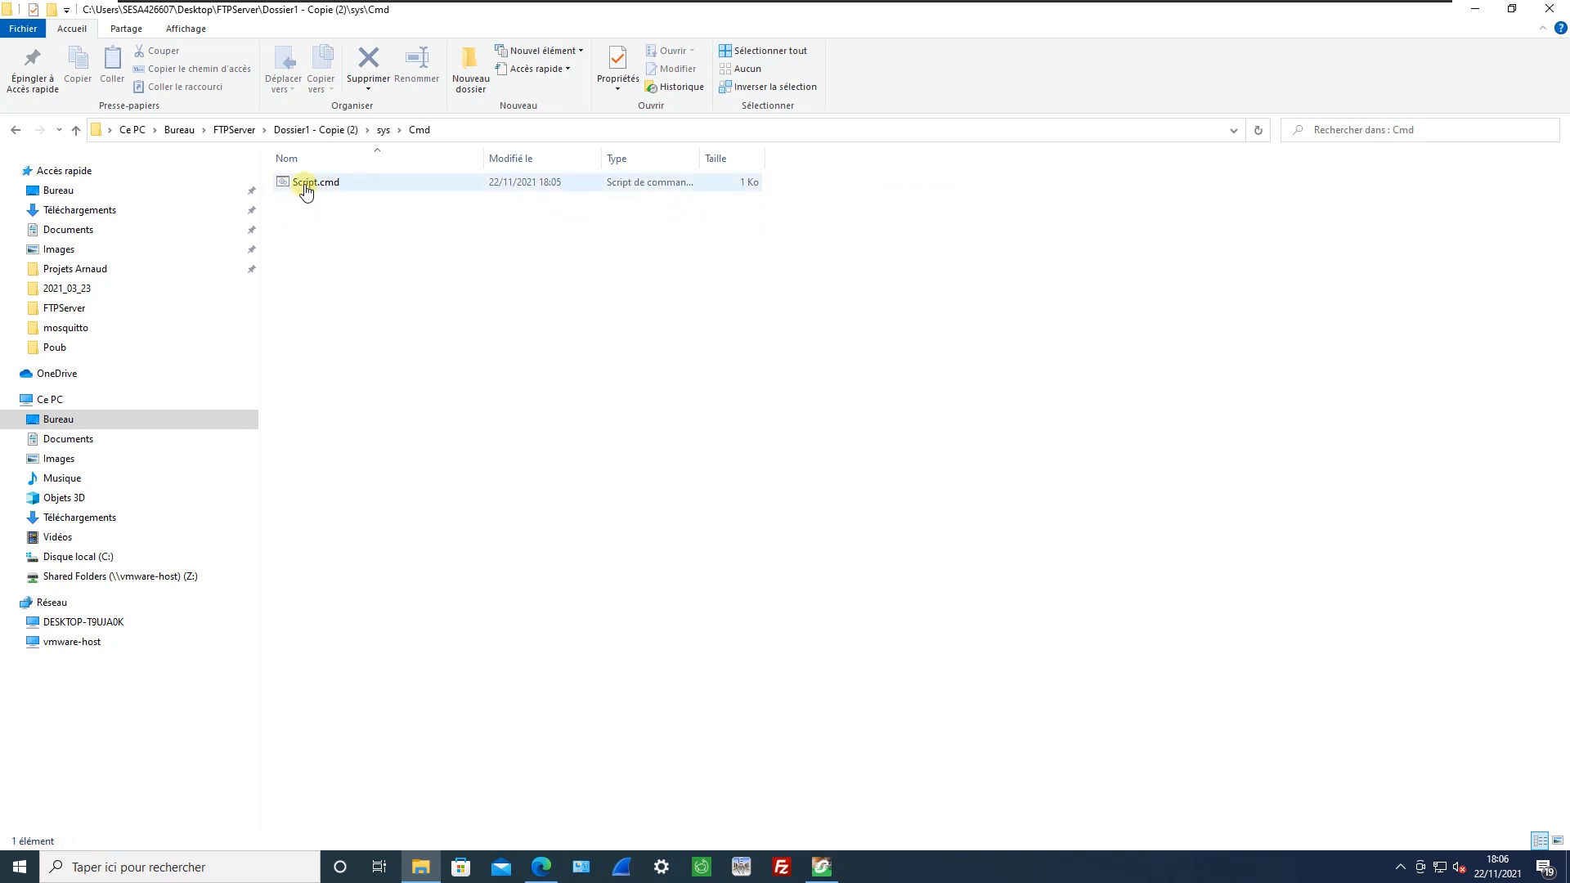
pyautogui.rightClick(306, 190)
pyautogui.click(352, 216)
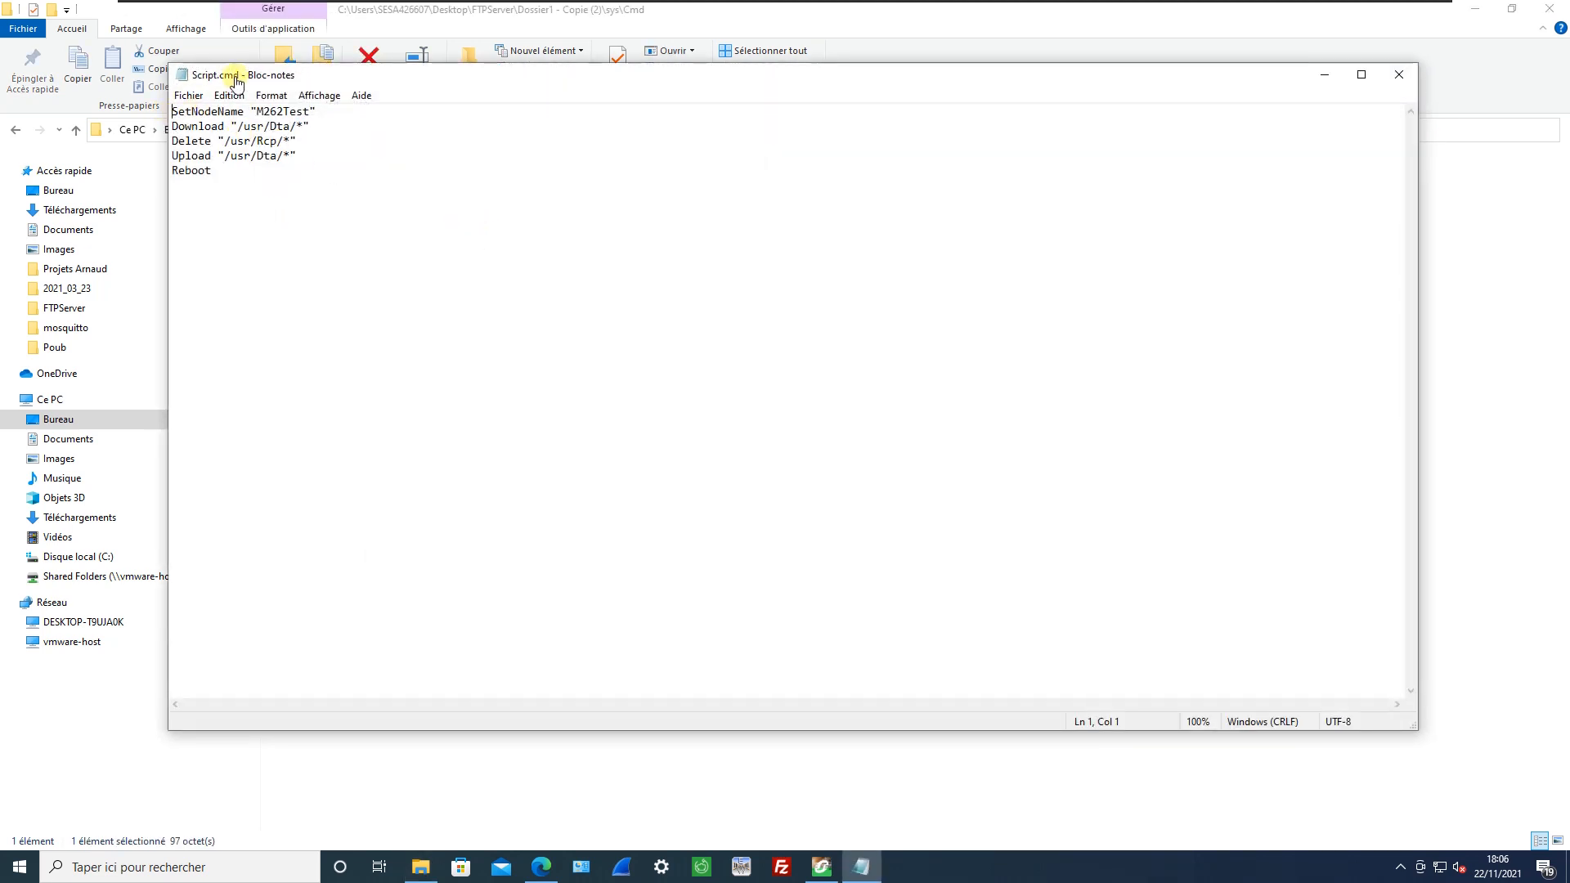
pyautogui.moveTo(169, 64); pyautogui.dragTo(713, 203)
pyautogui.click(1475, 10)
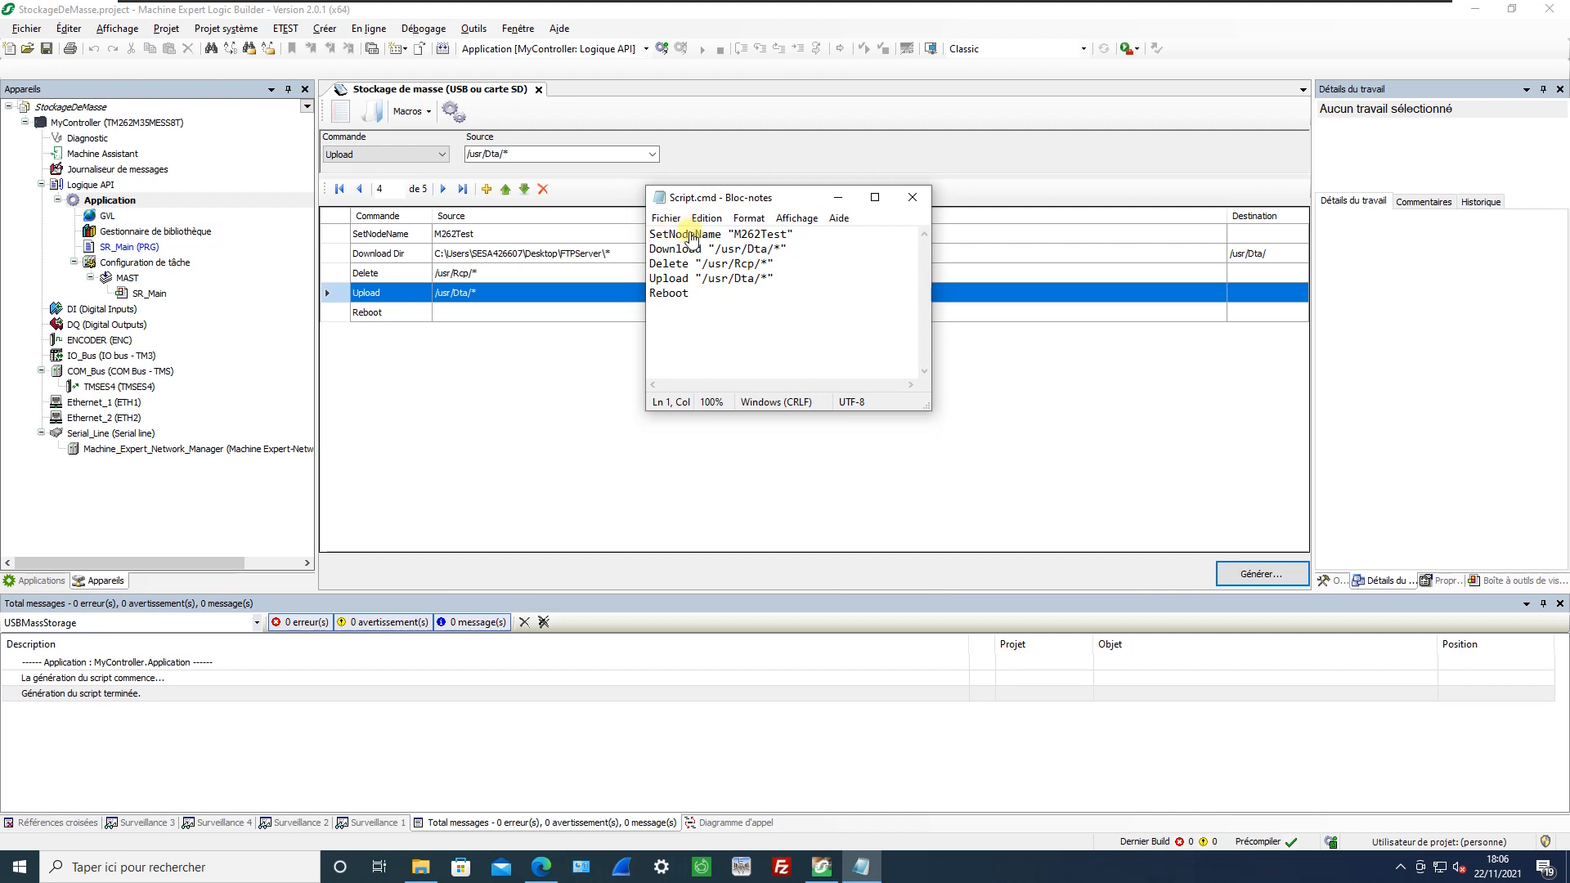
# Compare the Download, Delete and Reboot lines of Script.cmd with the command list, and close the script.
pyautogui.moveTo(664, 253); pyautogui.dragTo(769, 258)
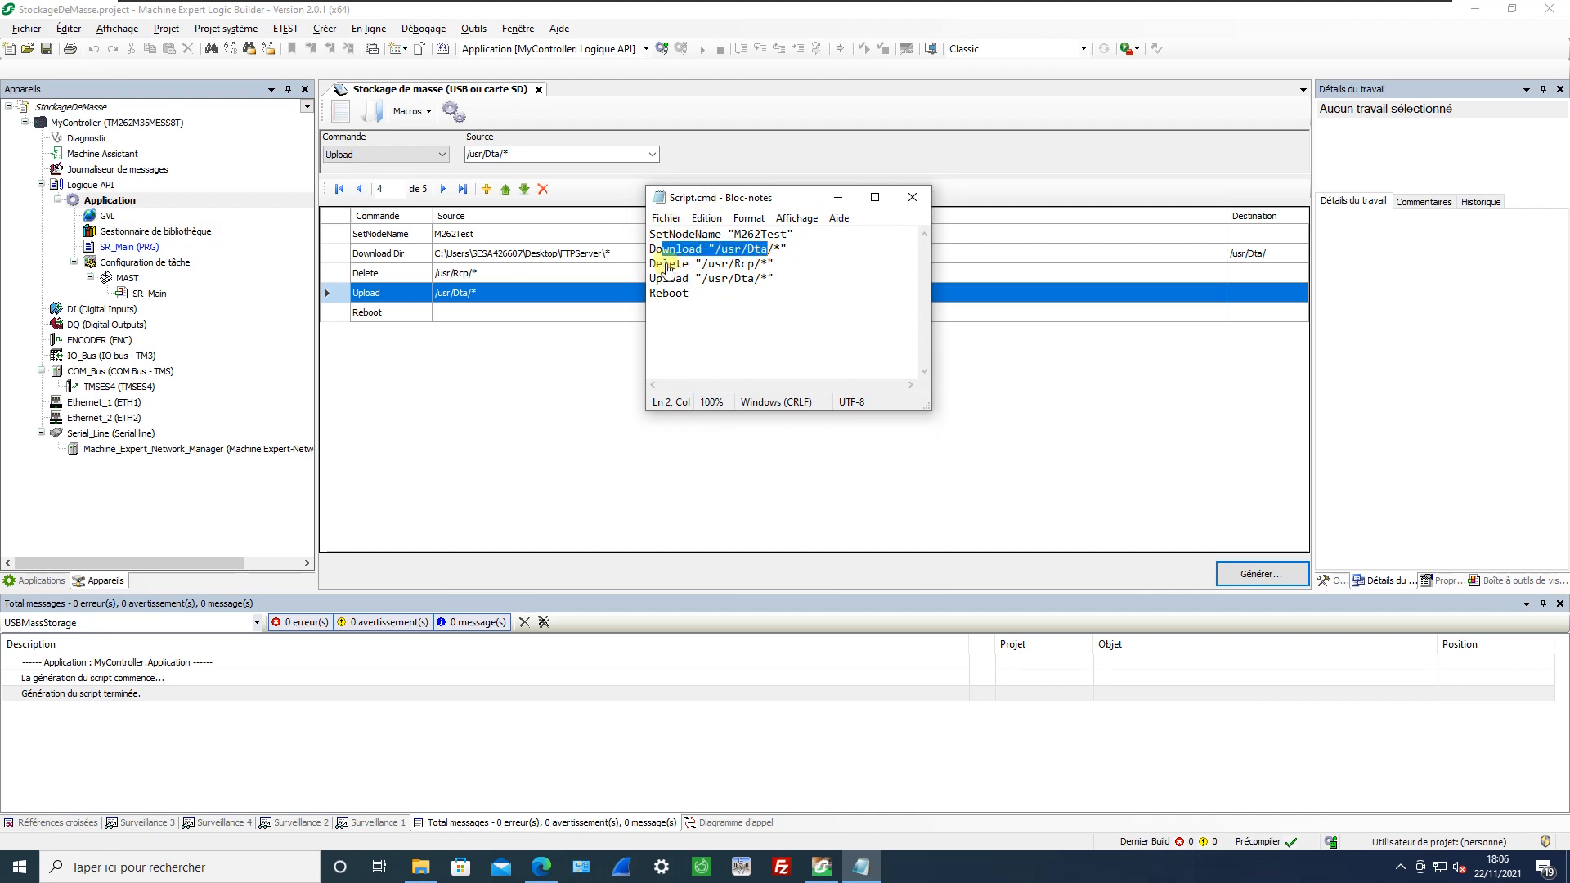
pyautogui.moveTo(663, 264); pyautogui.dragTo(704, 300)
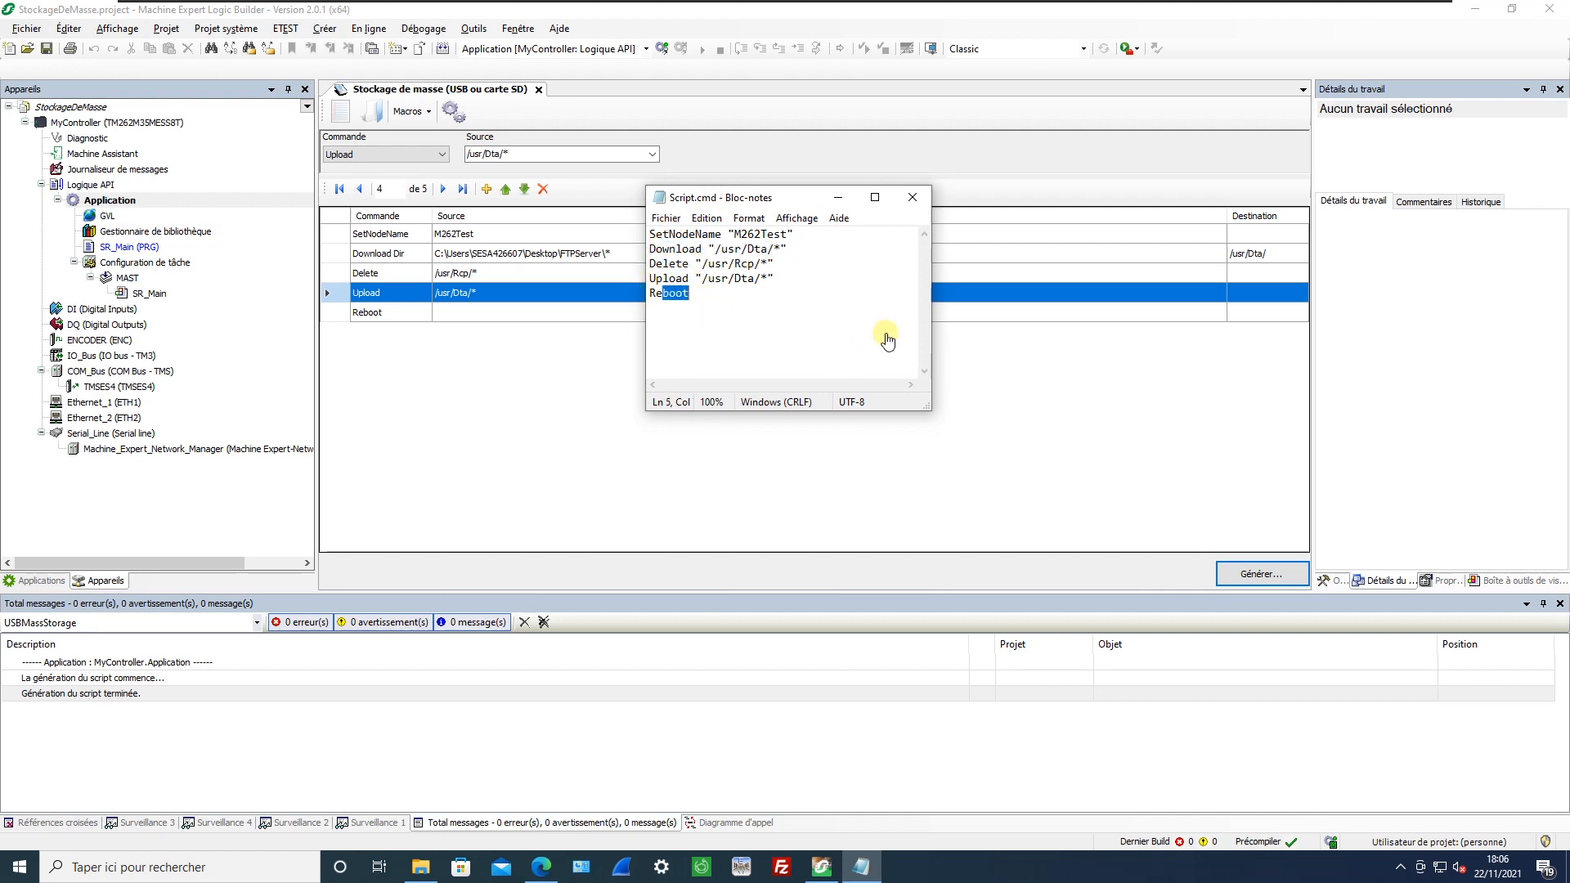
pyautogui.click(913, 197)
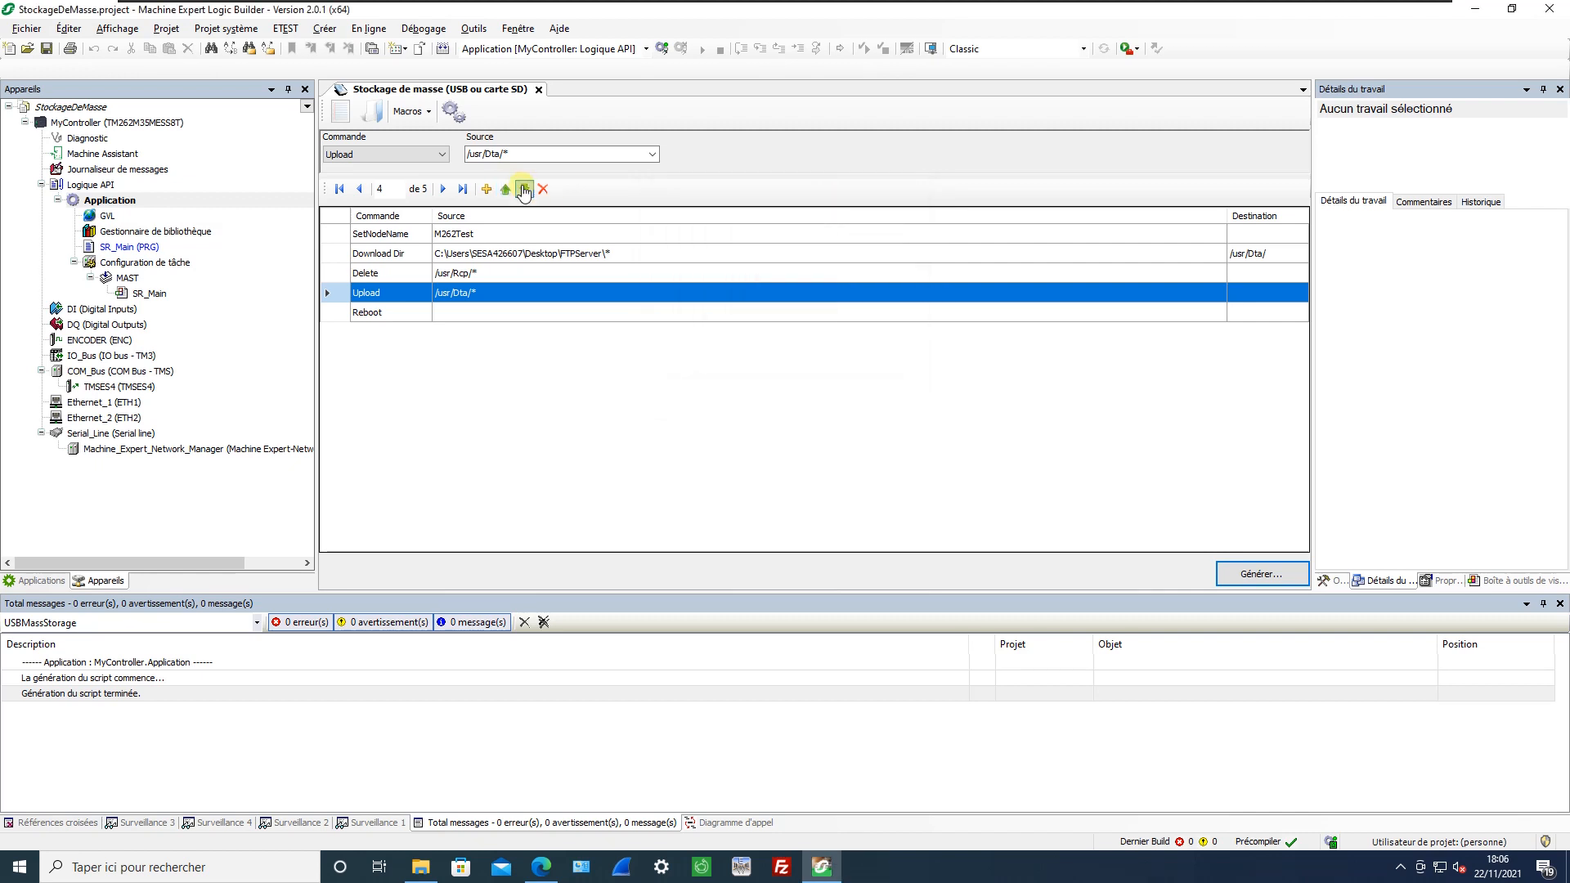